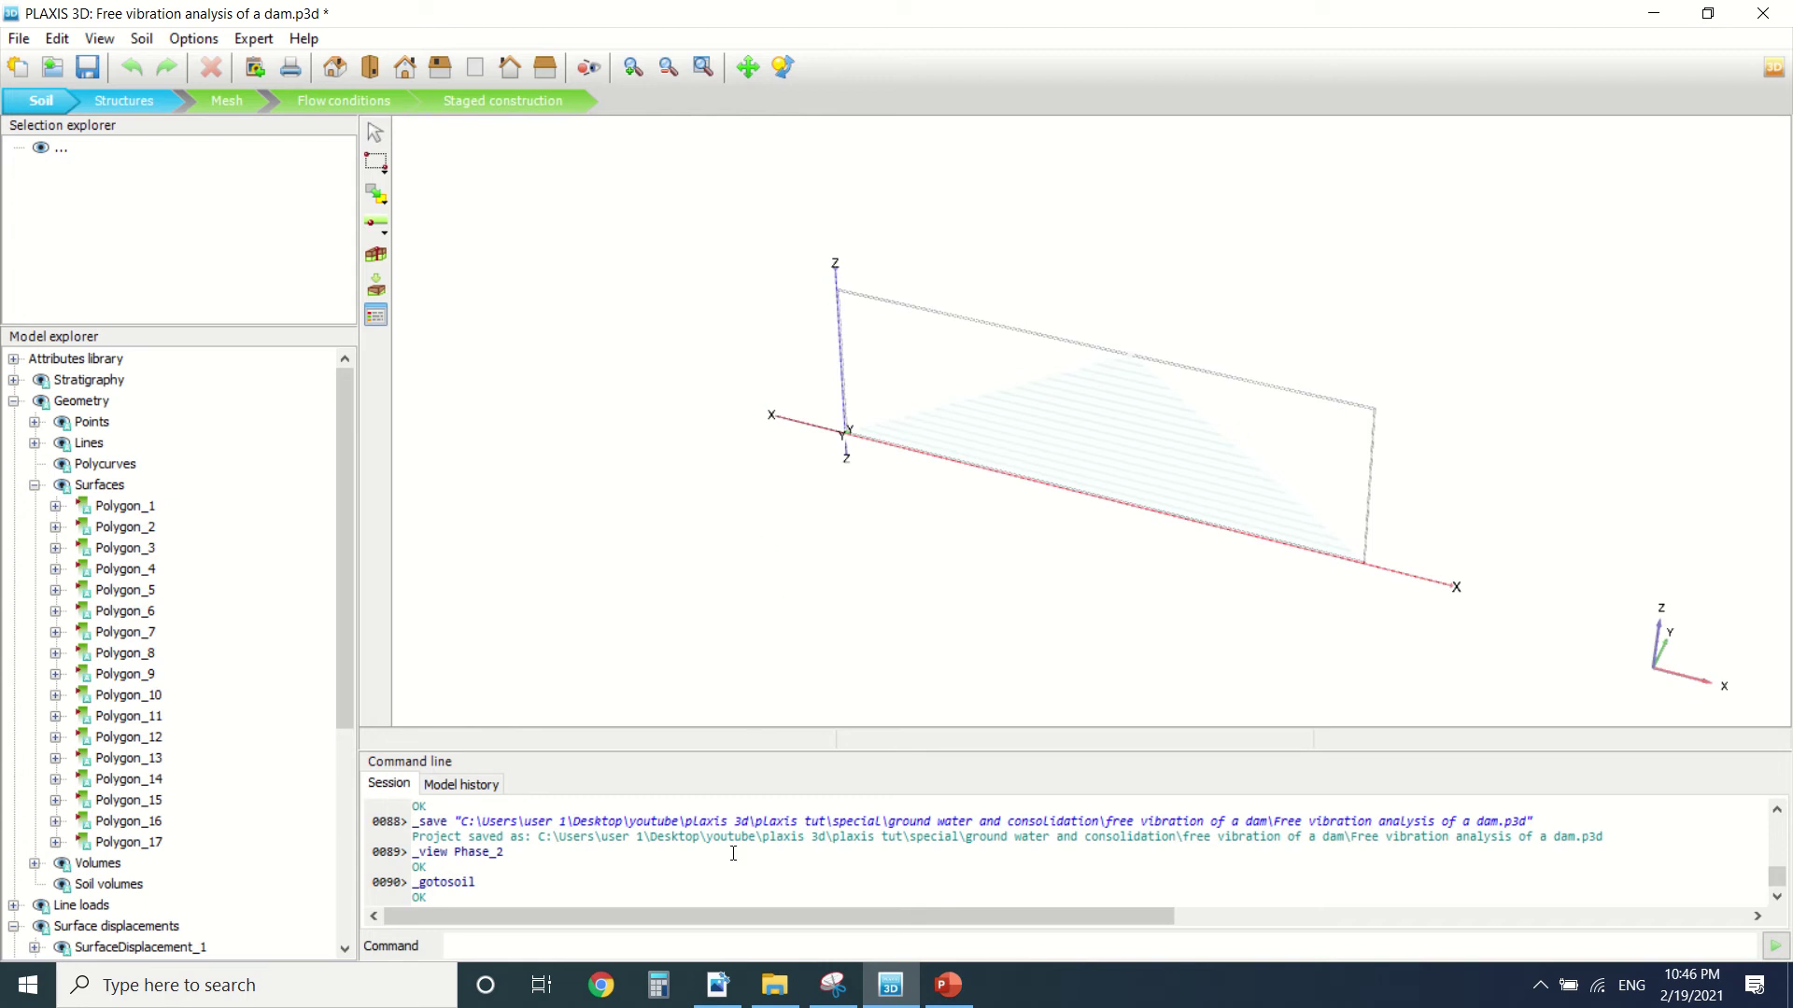
left_click(715, 980)
scroll(933, 747, "up", 2)
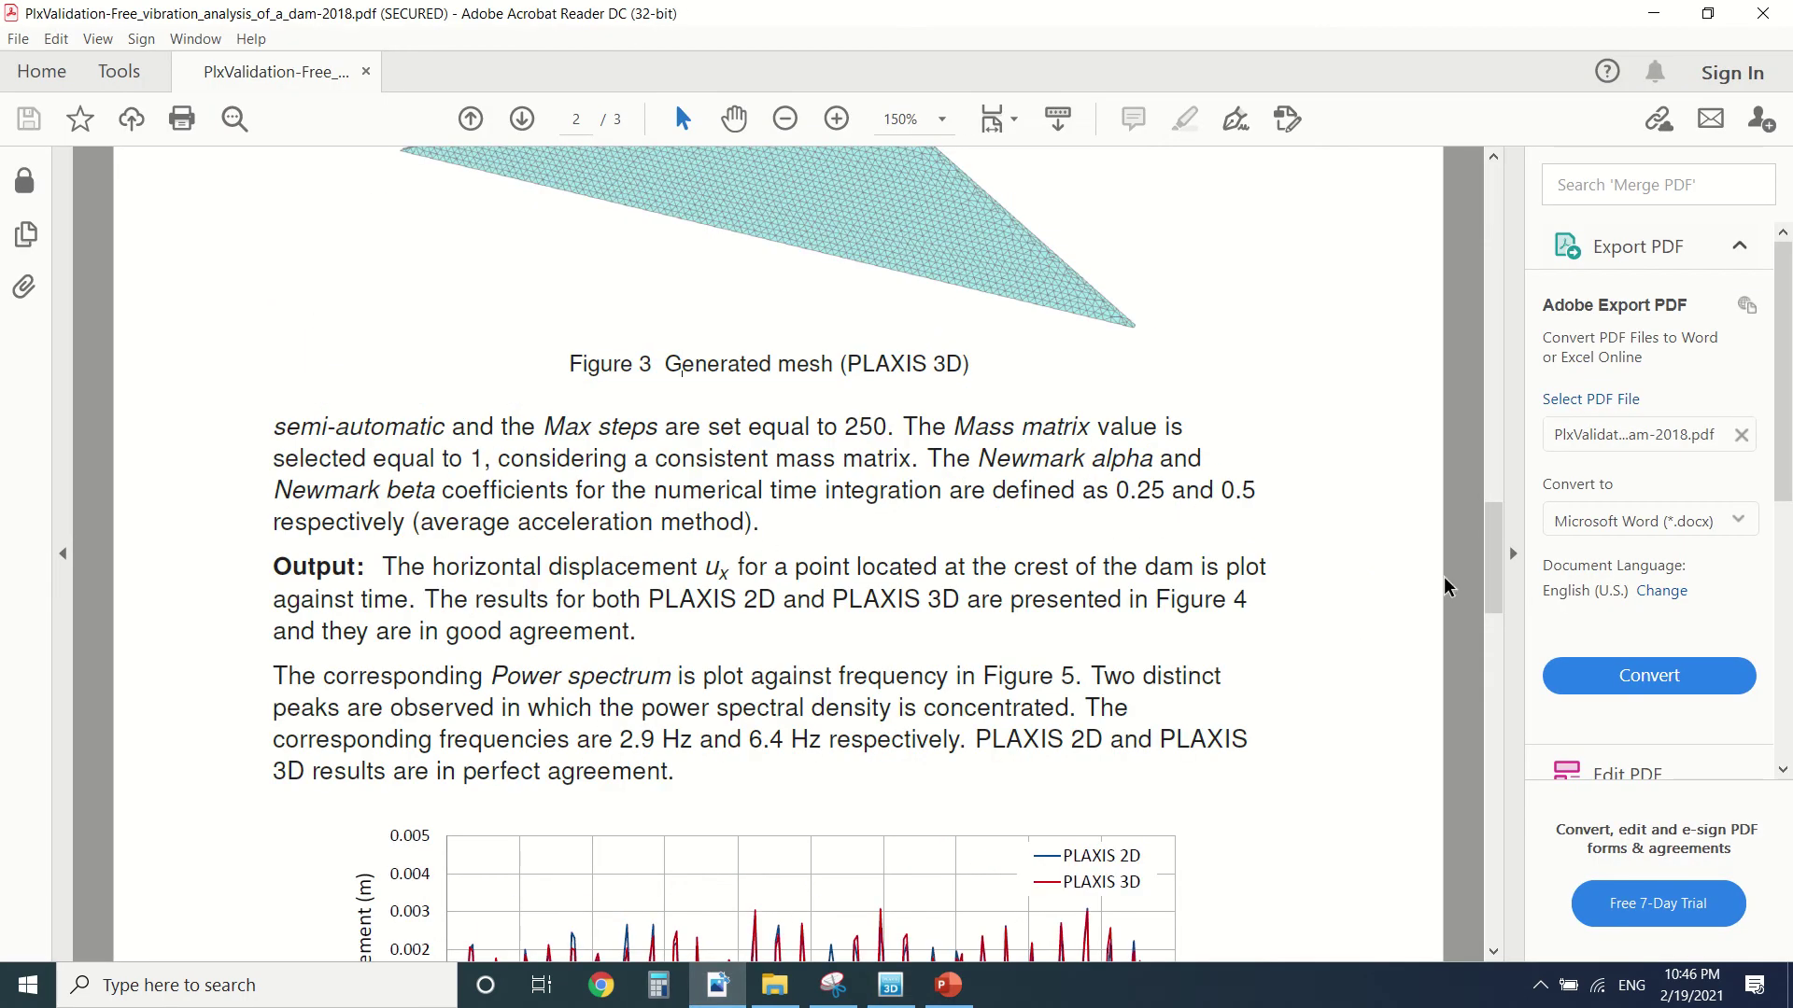
left_click_drag(1492, 575, 1492, 226)
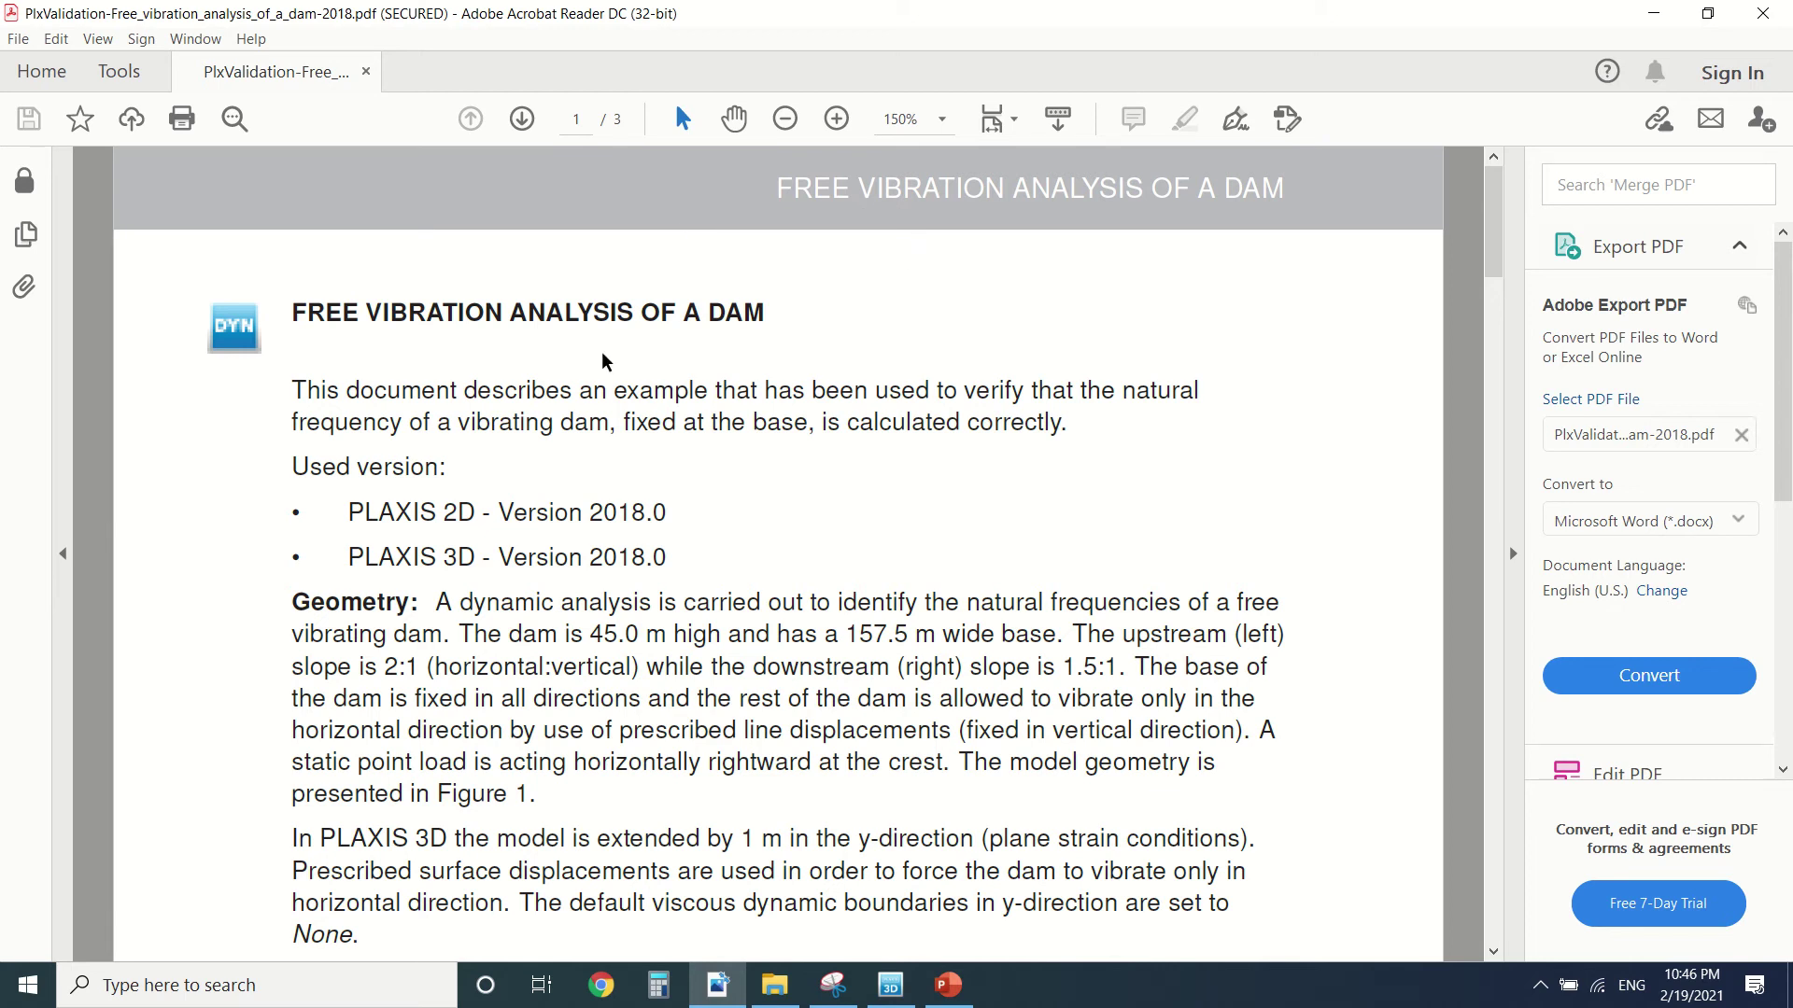
scroll(601, 359, "down", 3)
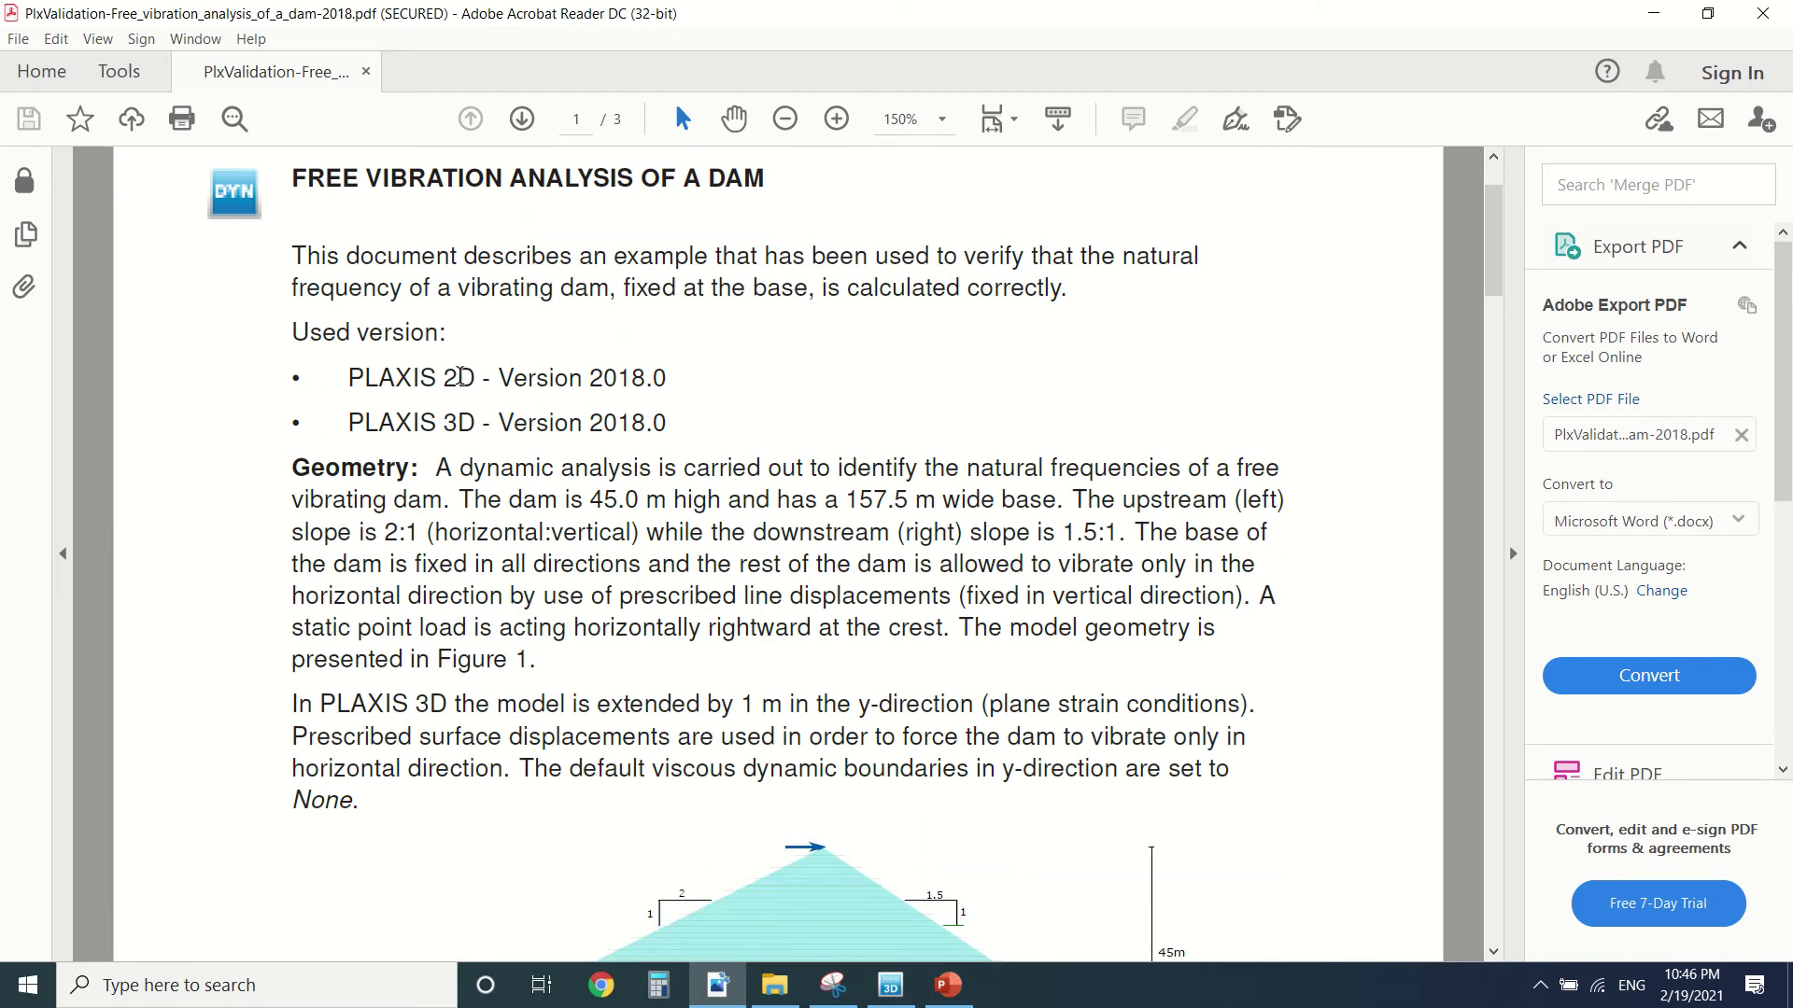
scroll(462, 378, "down", 1)
scroll(463, 399, "down", 2)
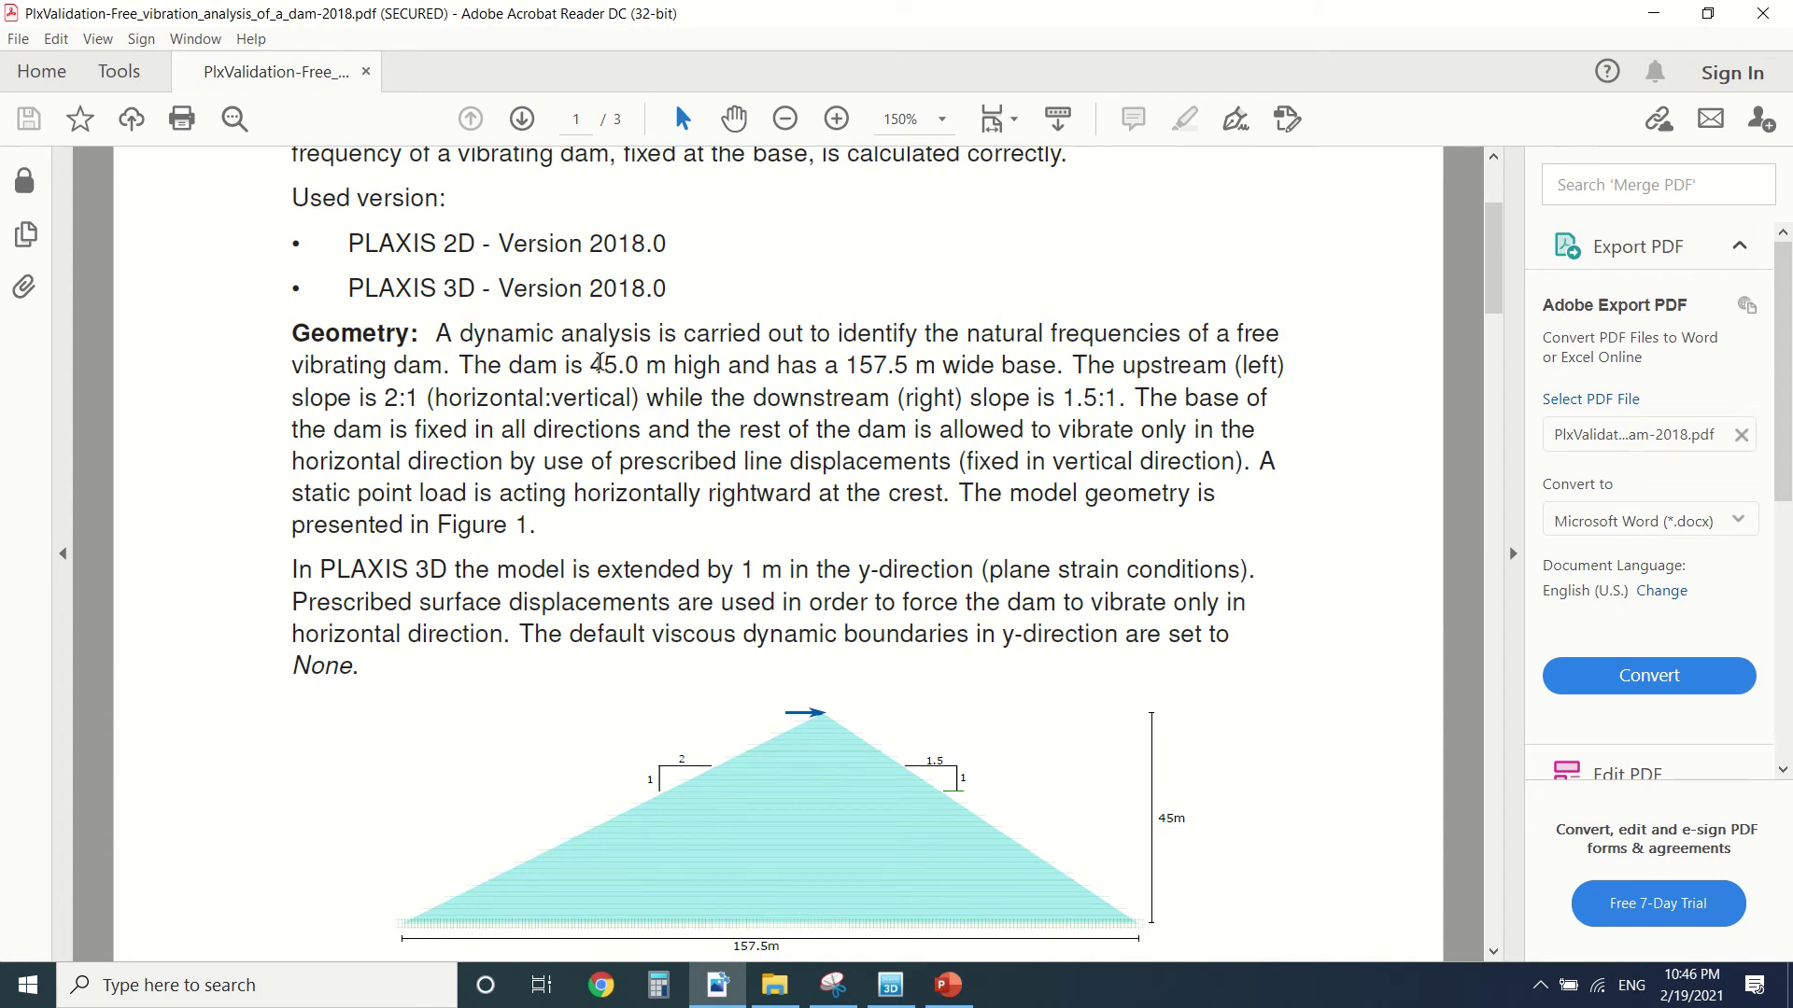
scroll(591, 372, "down", 1)
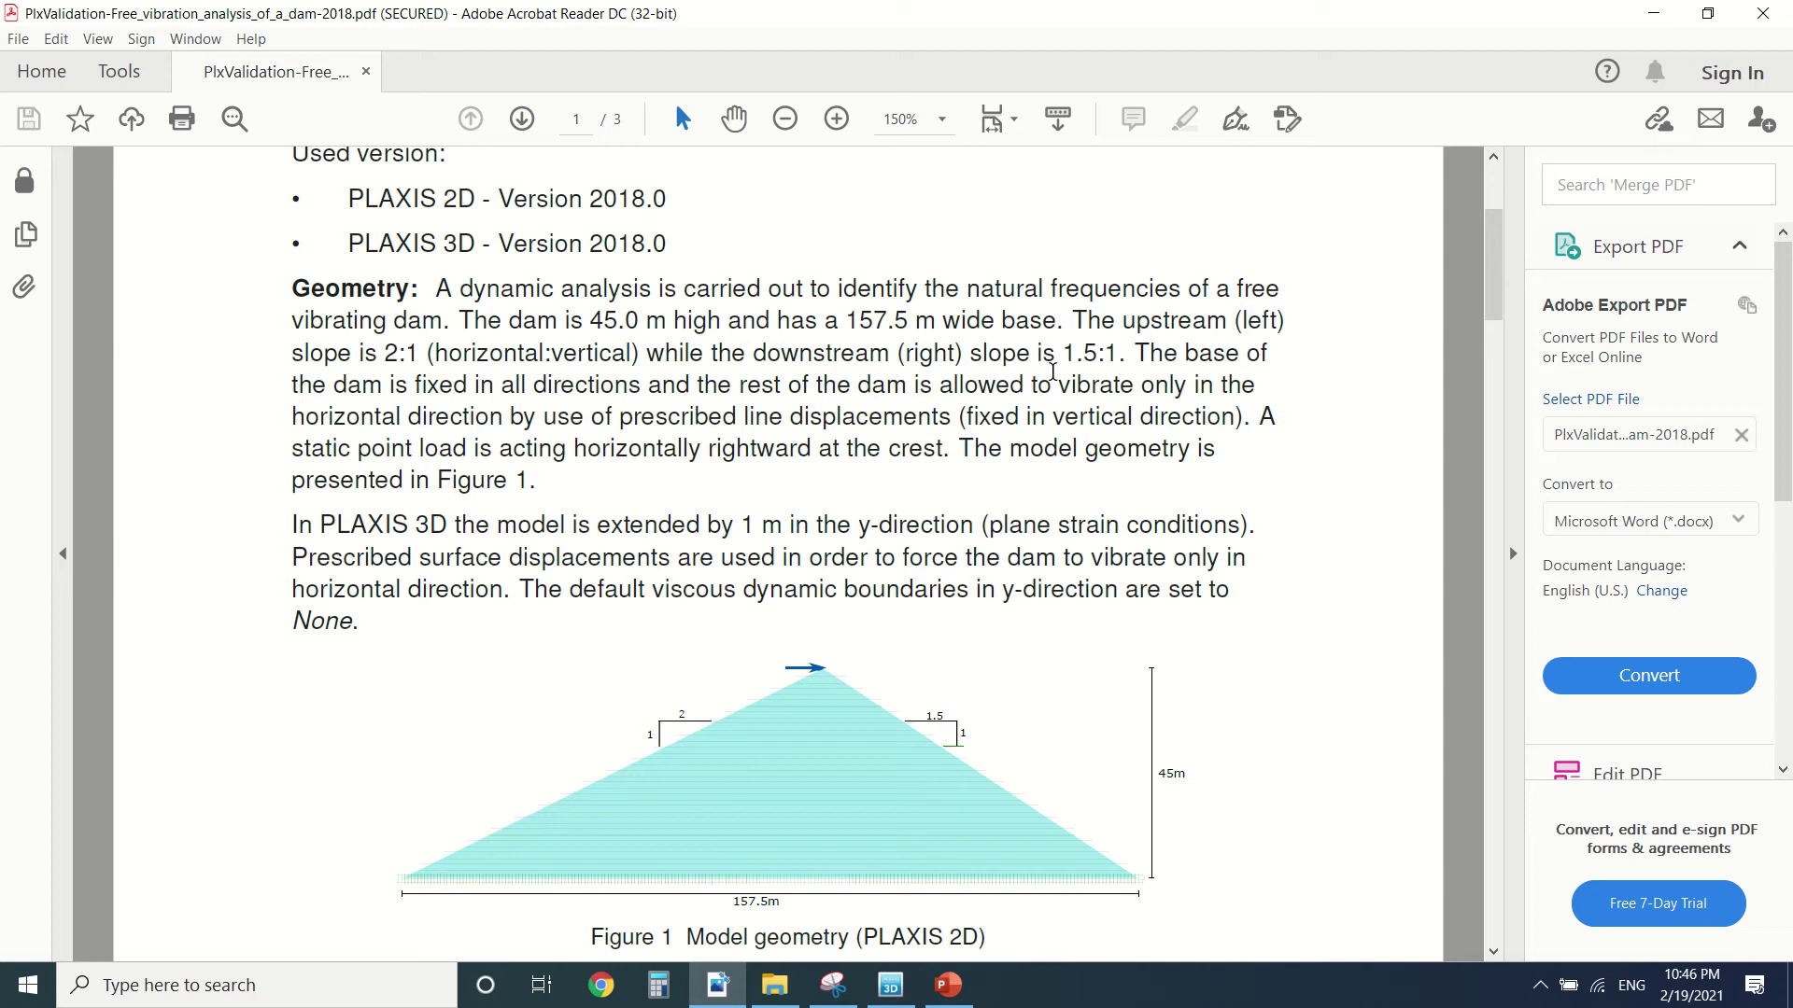
scroll(646, 400, "down", 1)
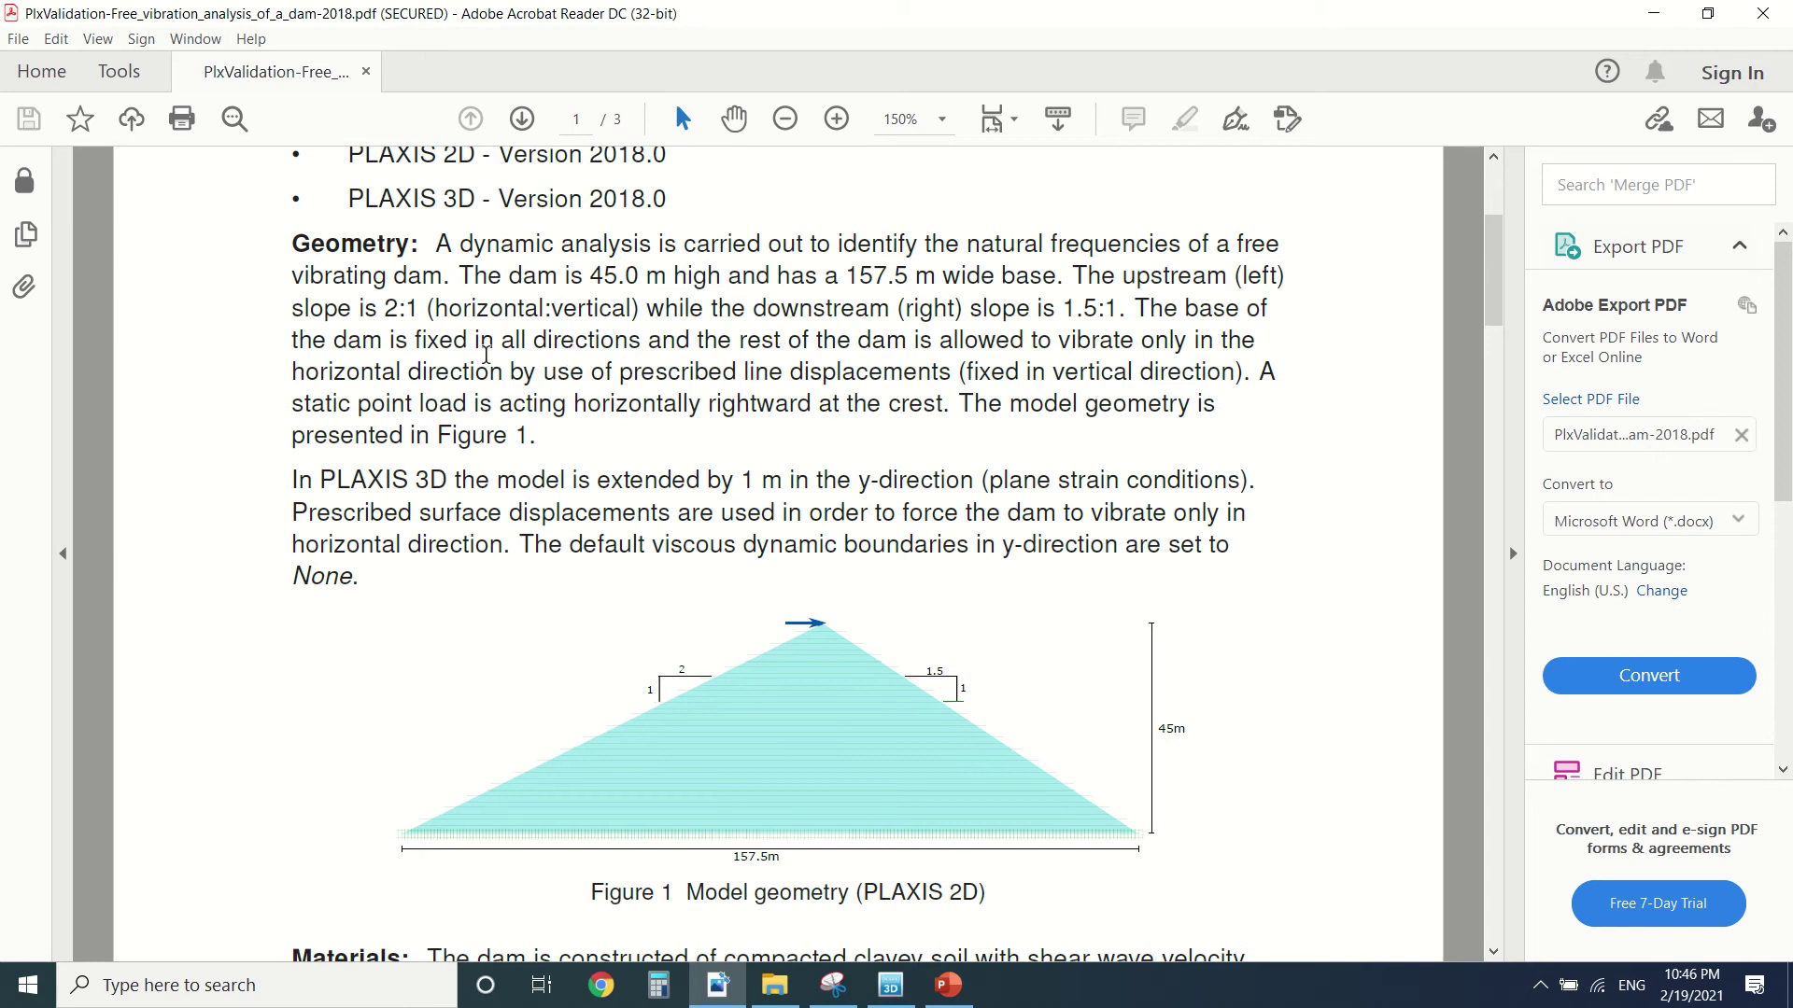
scroll(659, 374, "down", 1)
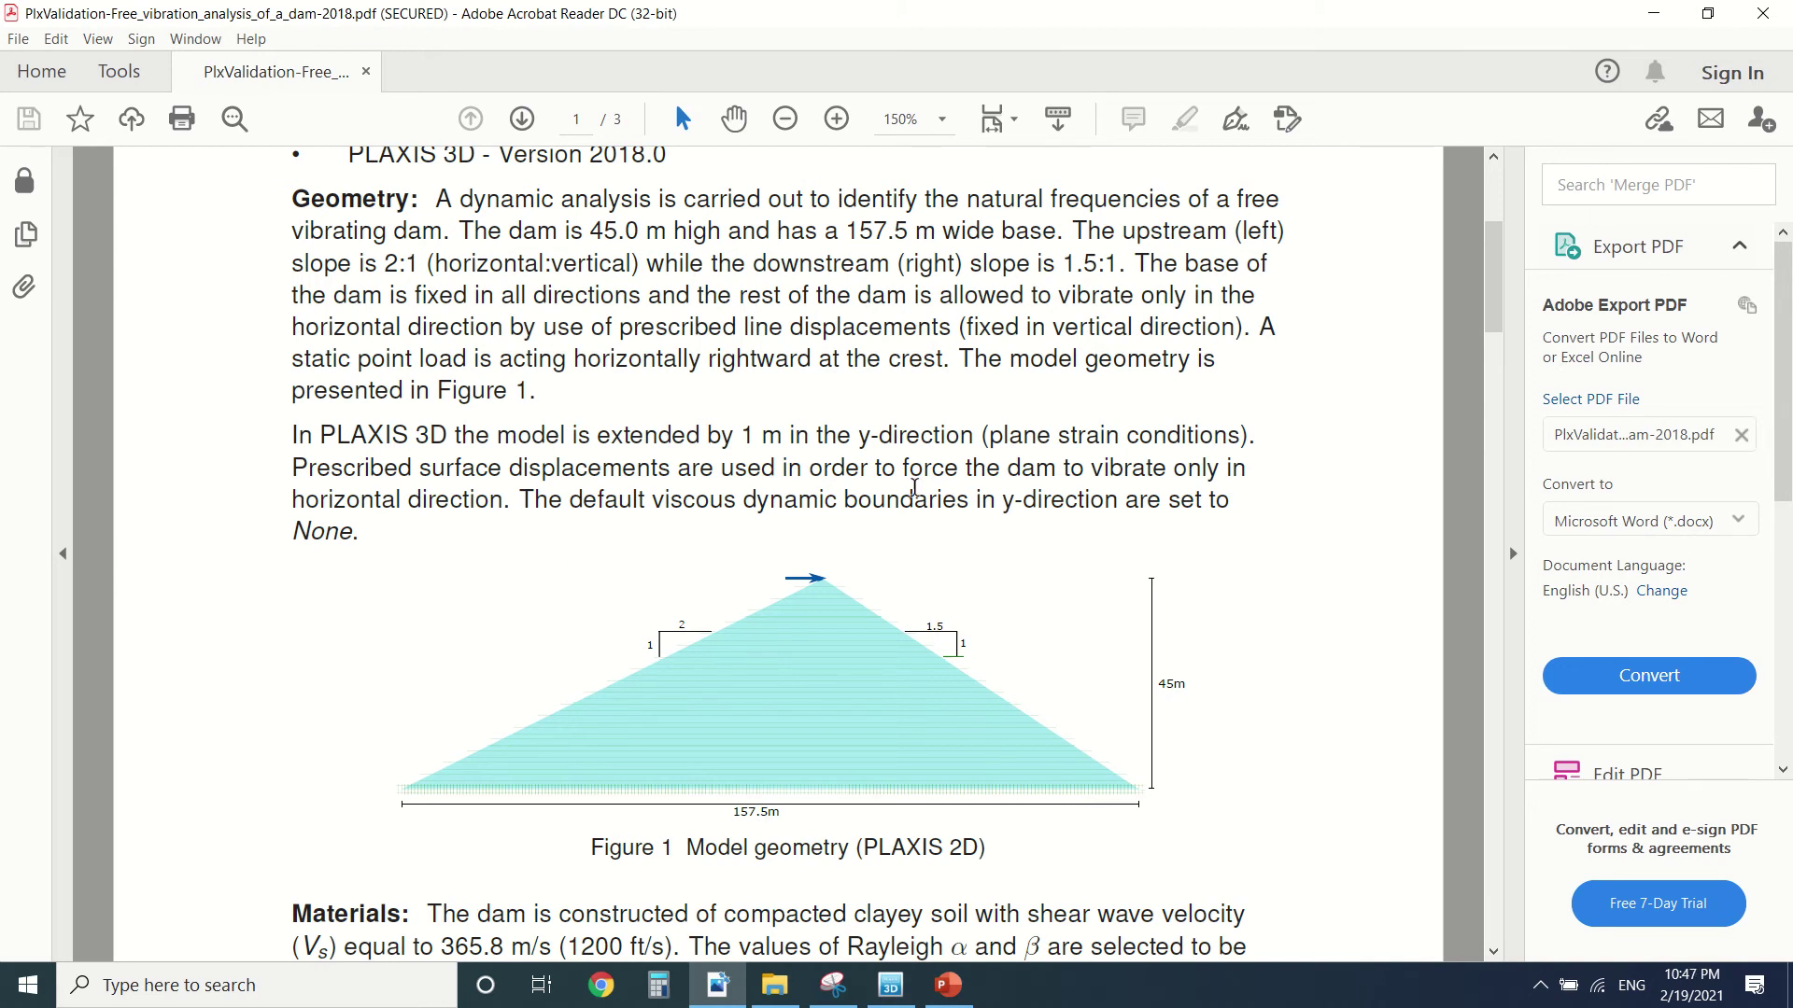
scroll(780, 422, "down", 2)
scroll(781, 420, "down", 7)
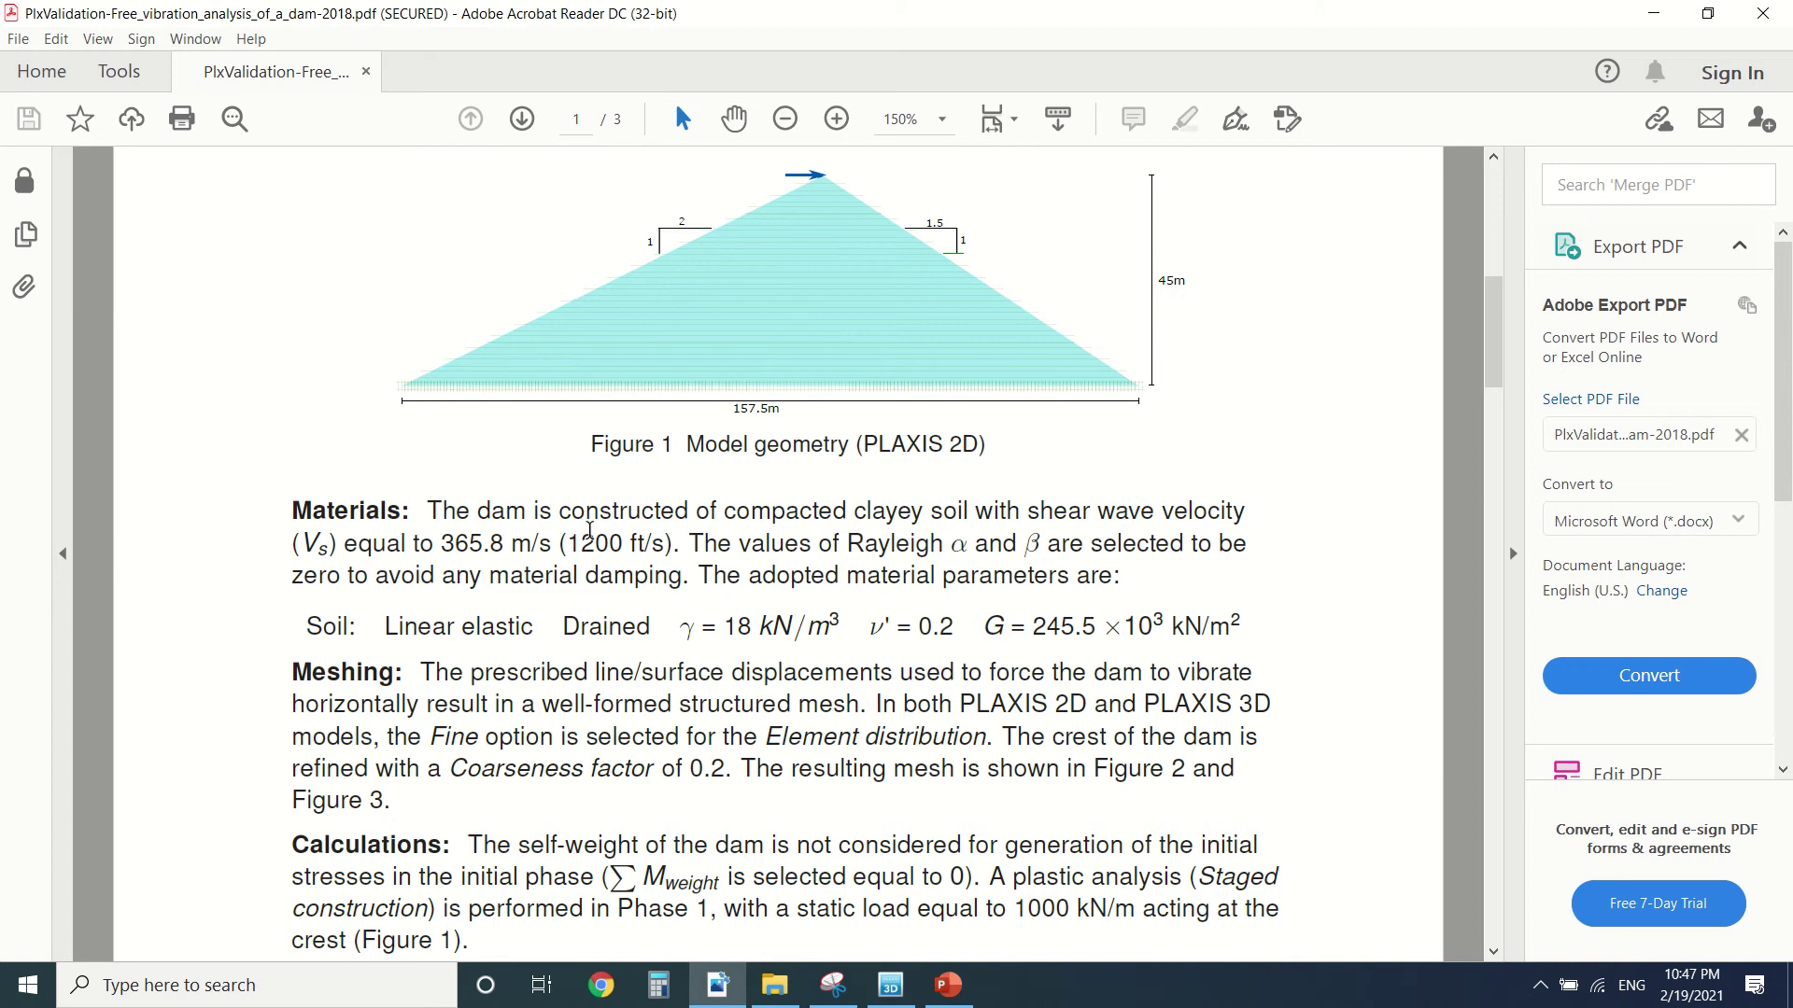
scroll(510, 519, "down", 2)
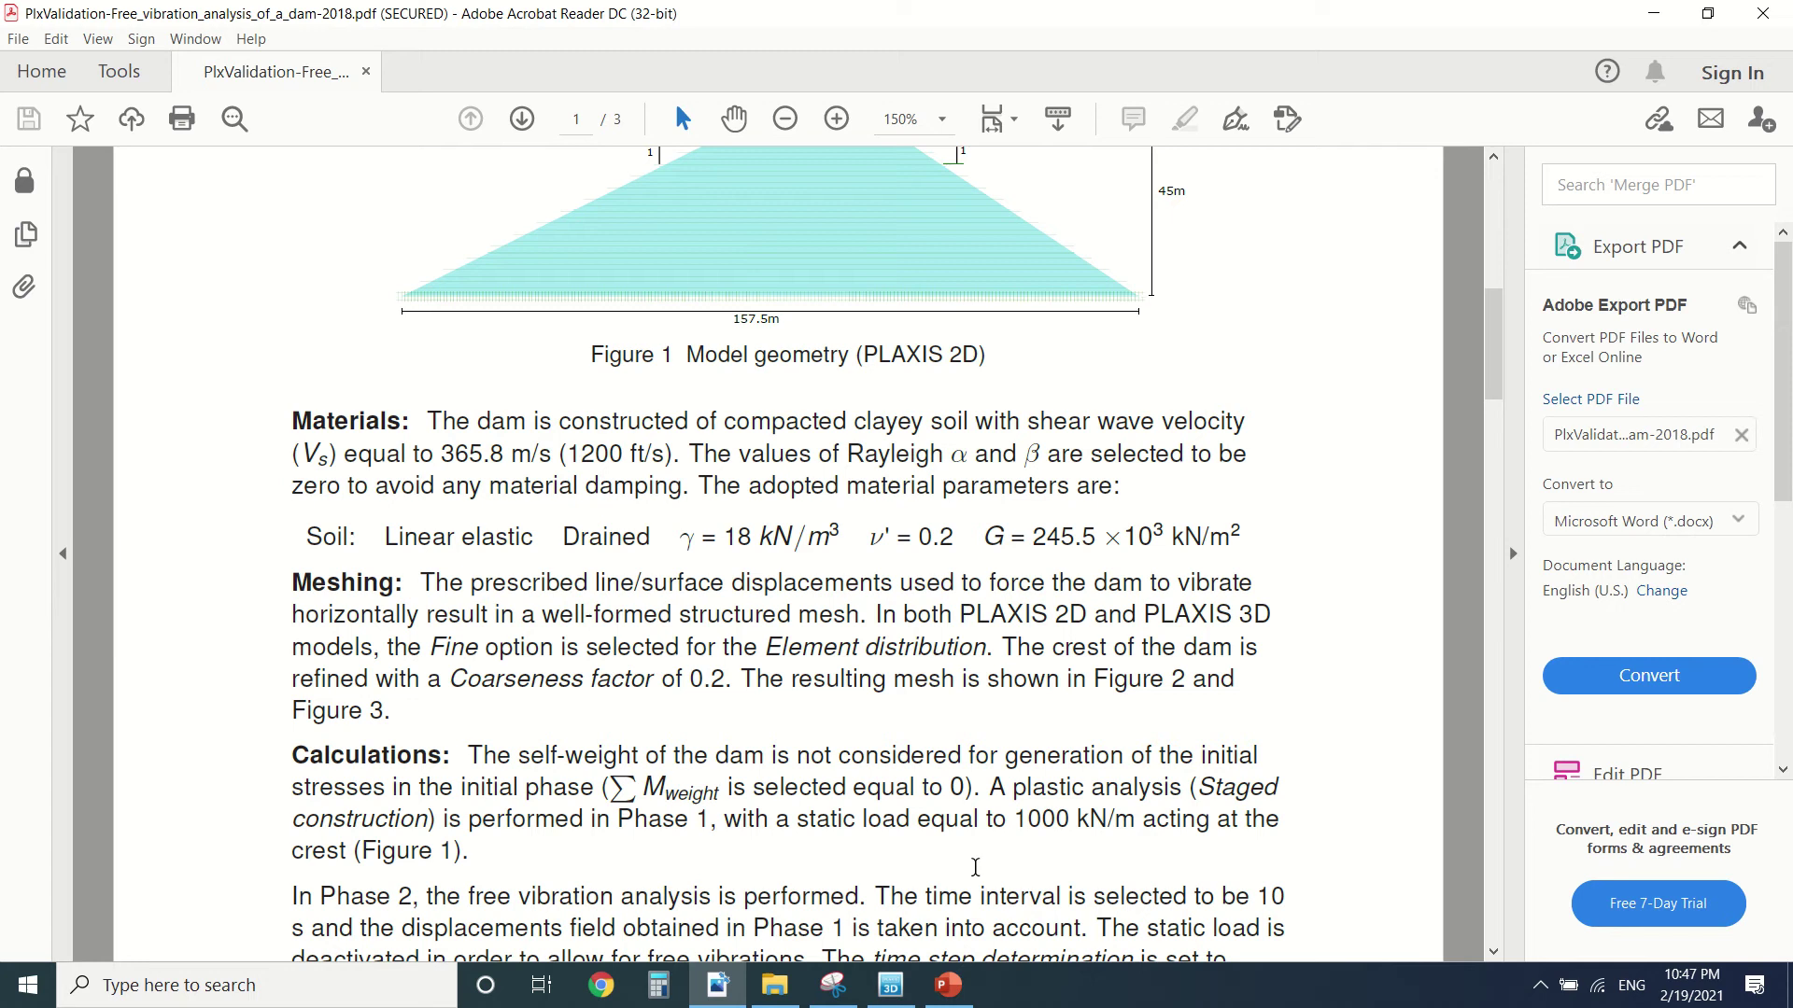
left_click(891, 984)
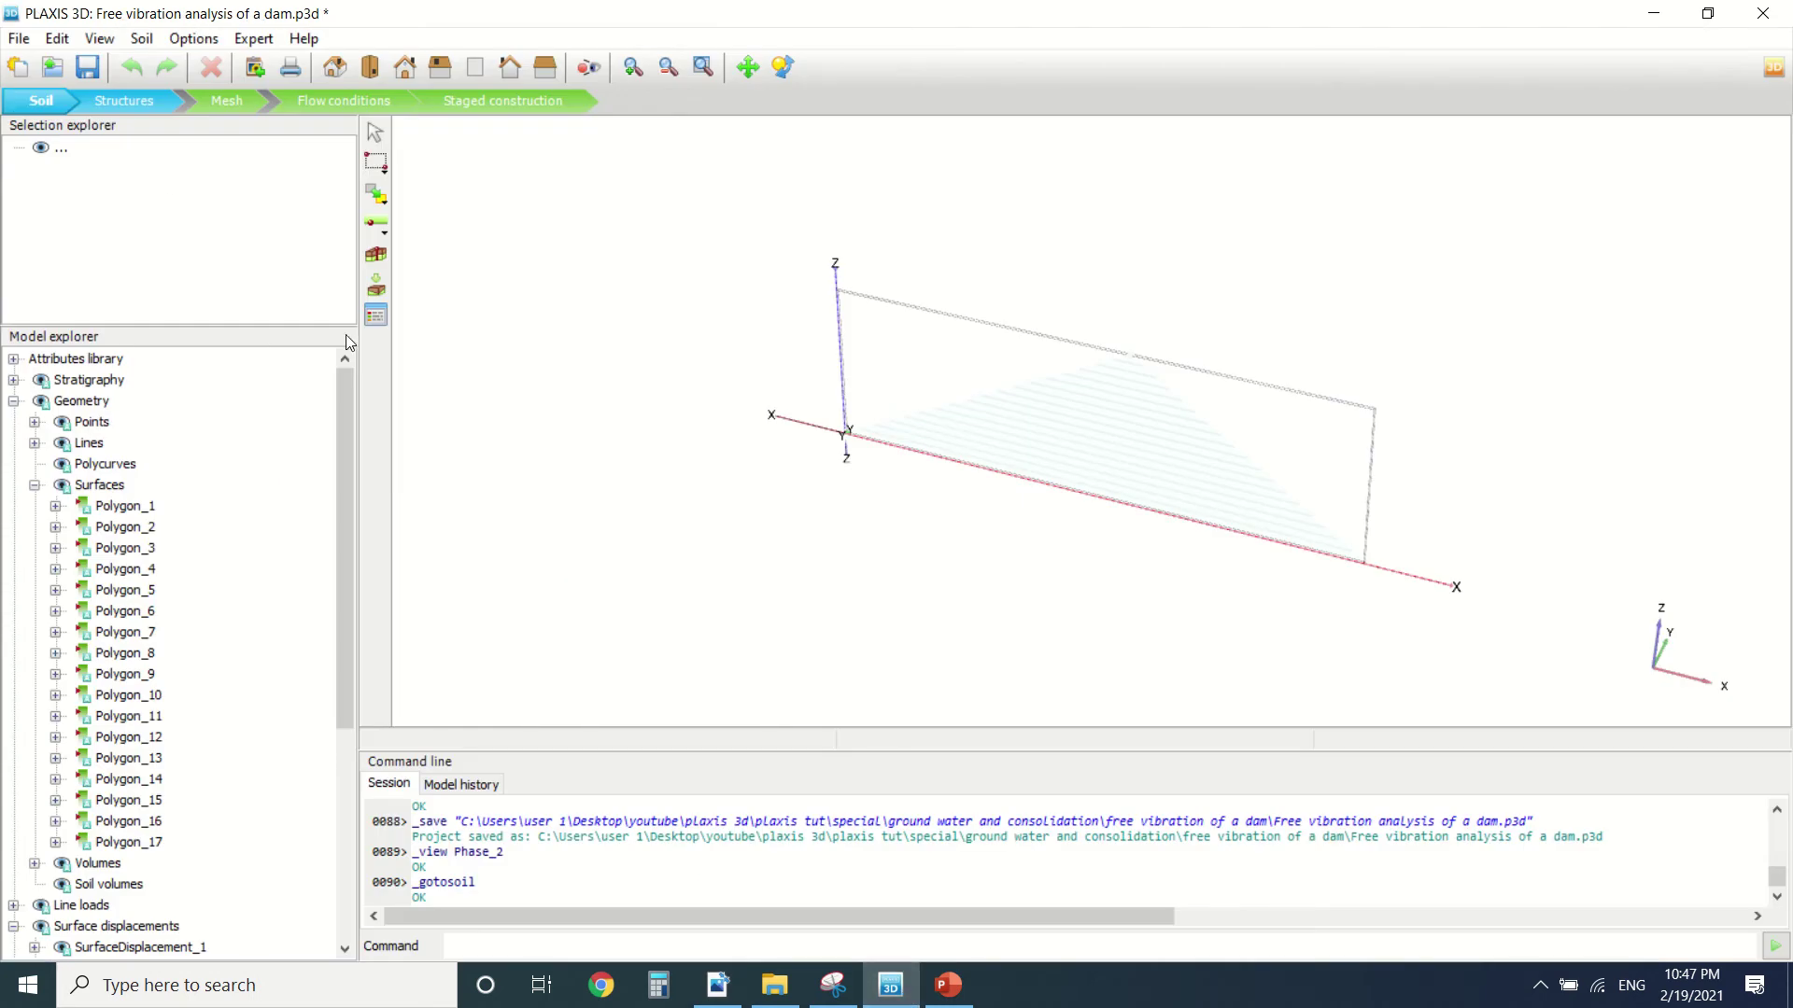
Review the linear elastic Soil material set's stiffness and velocity parameters.
left_click(375, 316)
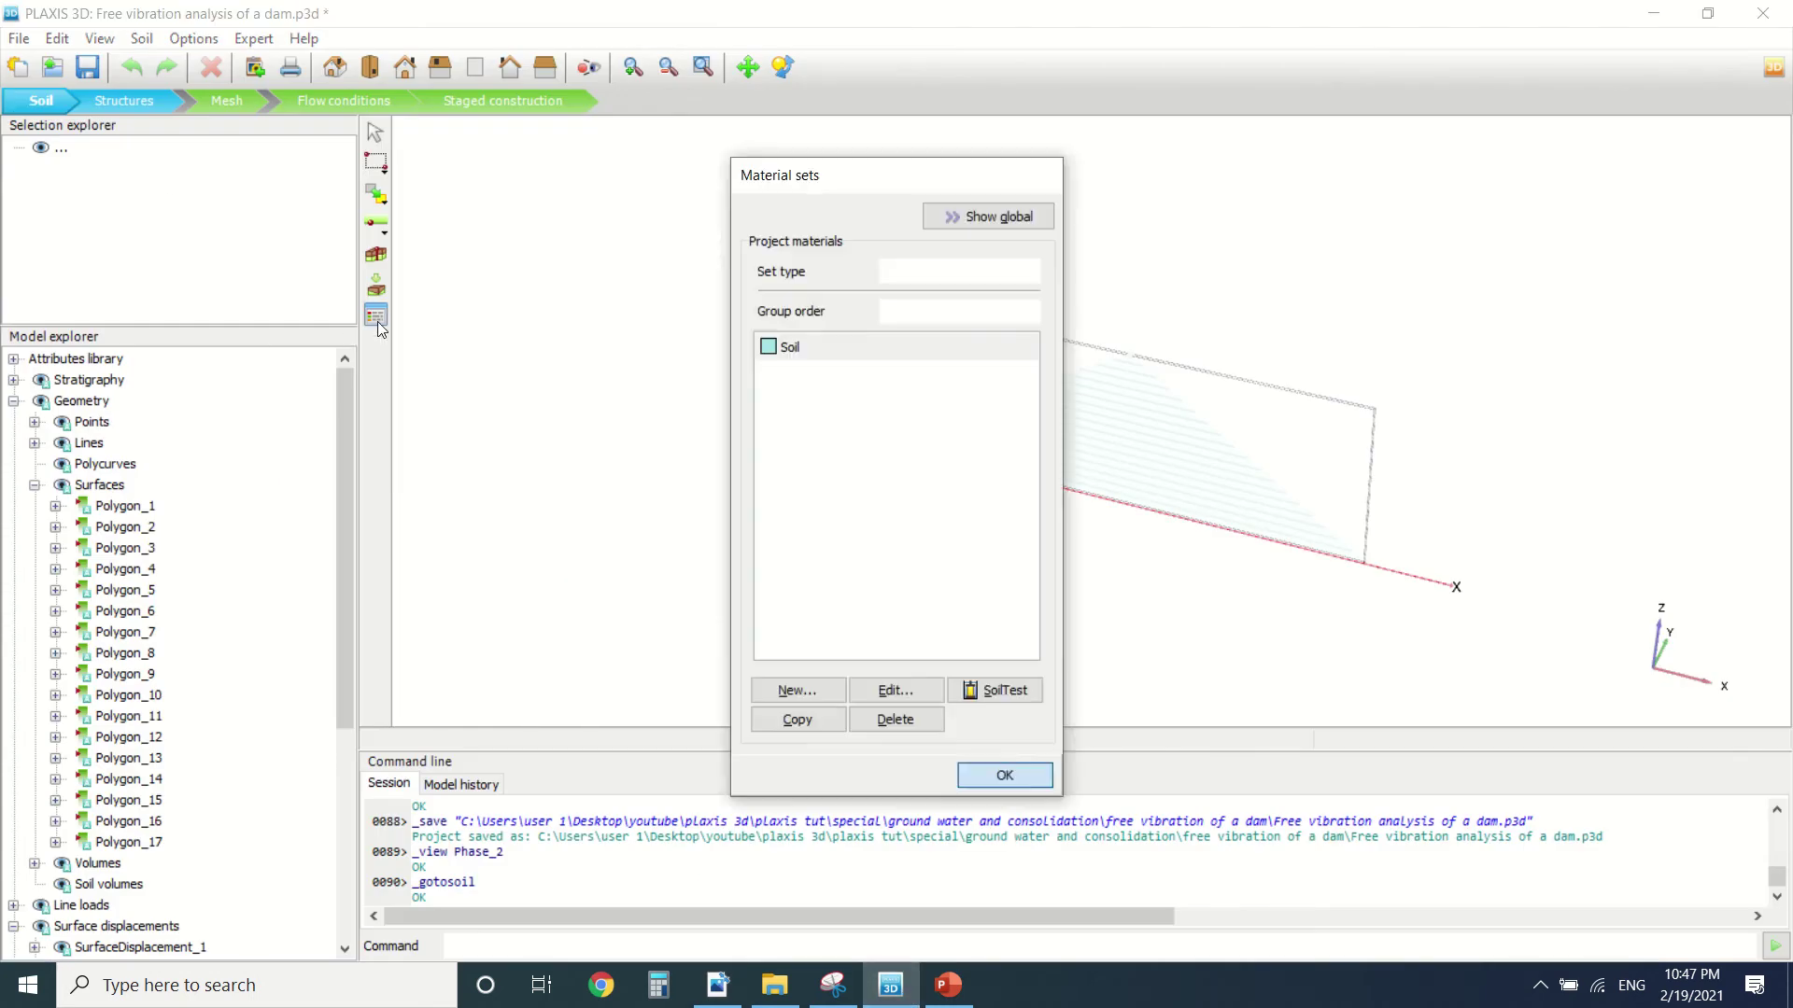
left_click(895, 690)
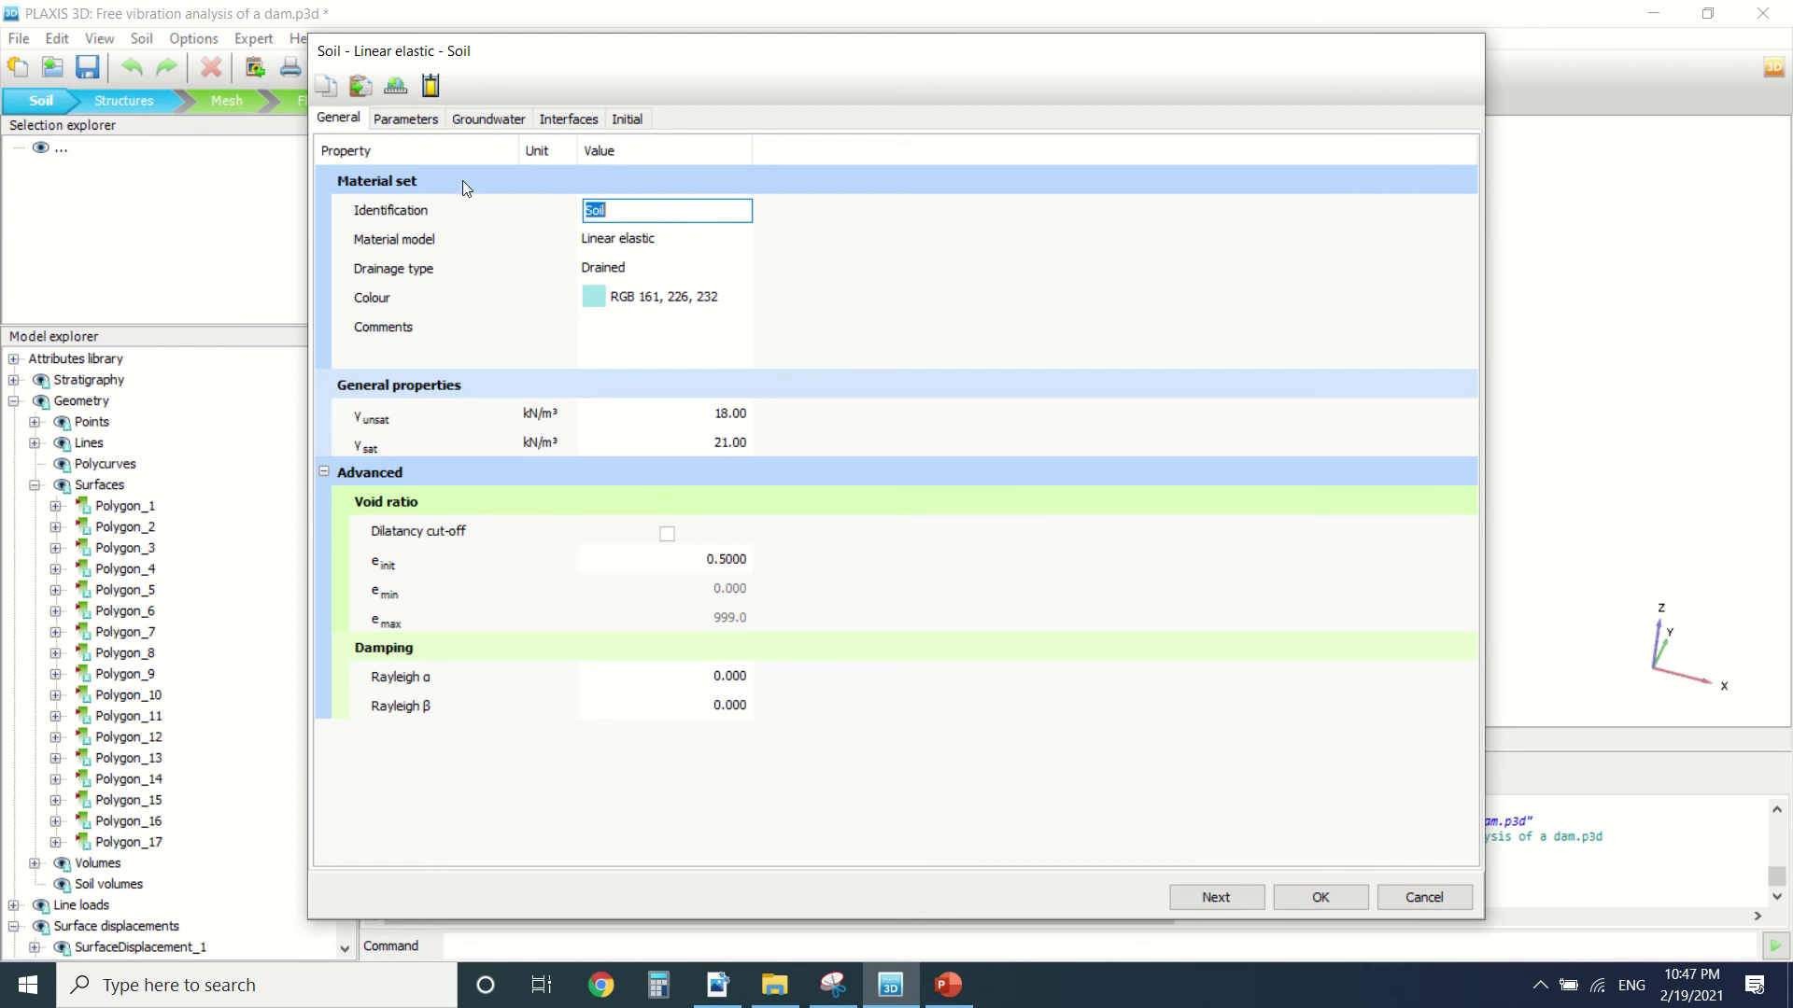
left_click(408, 127)
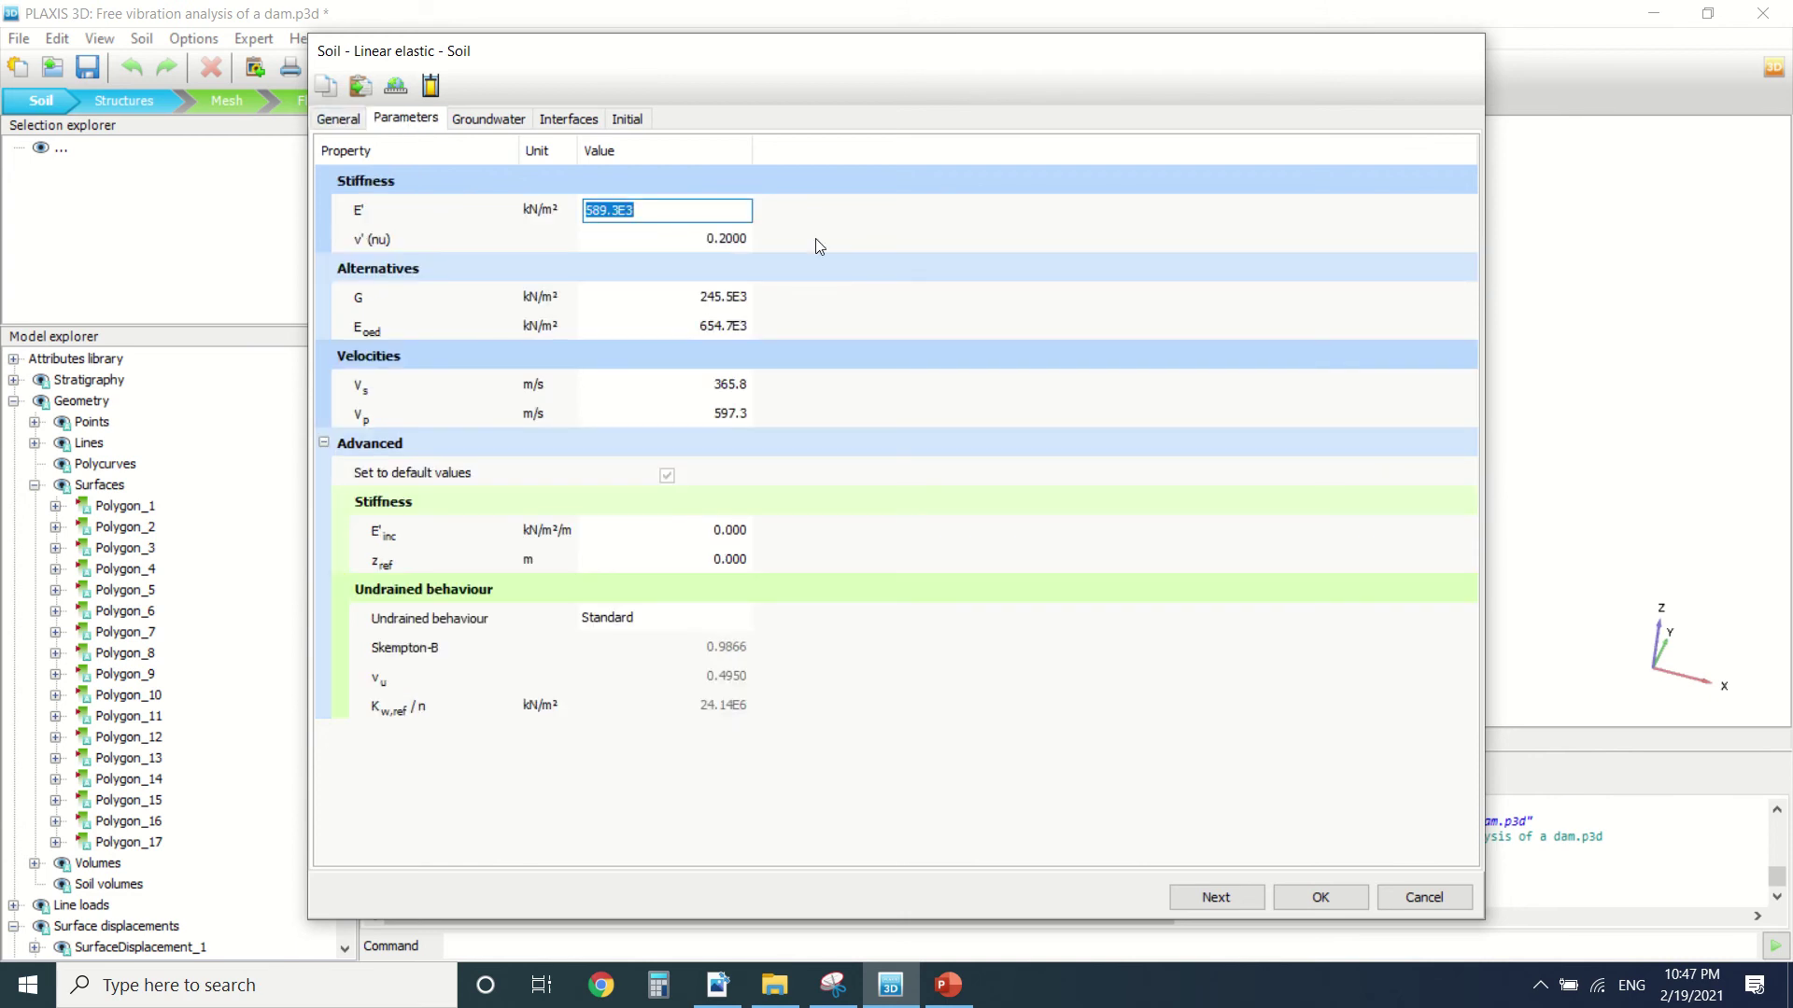
left_click(1302, 894)
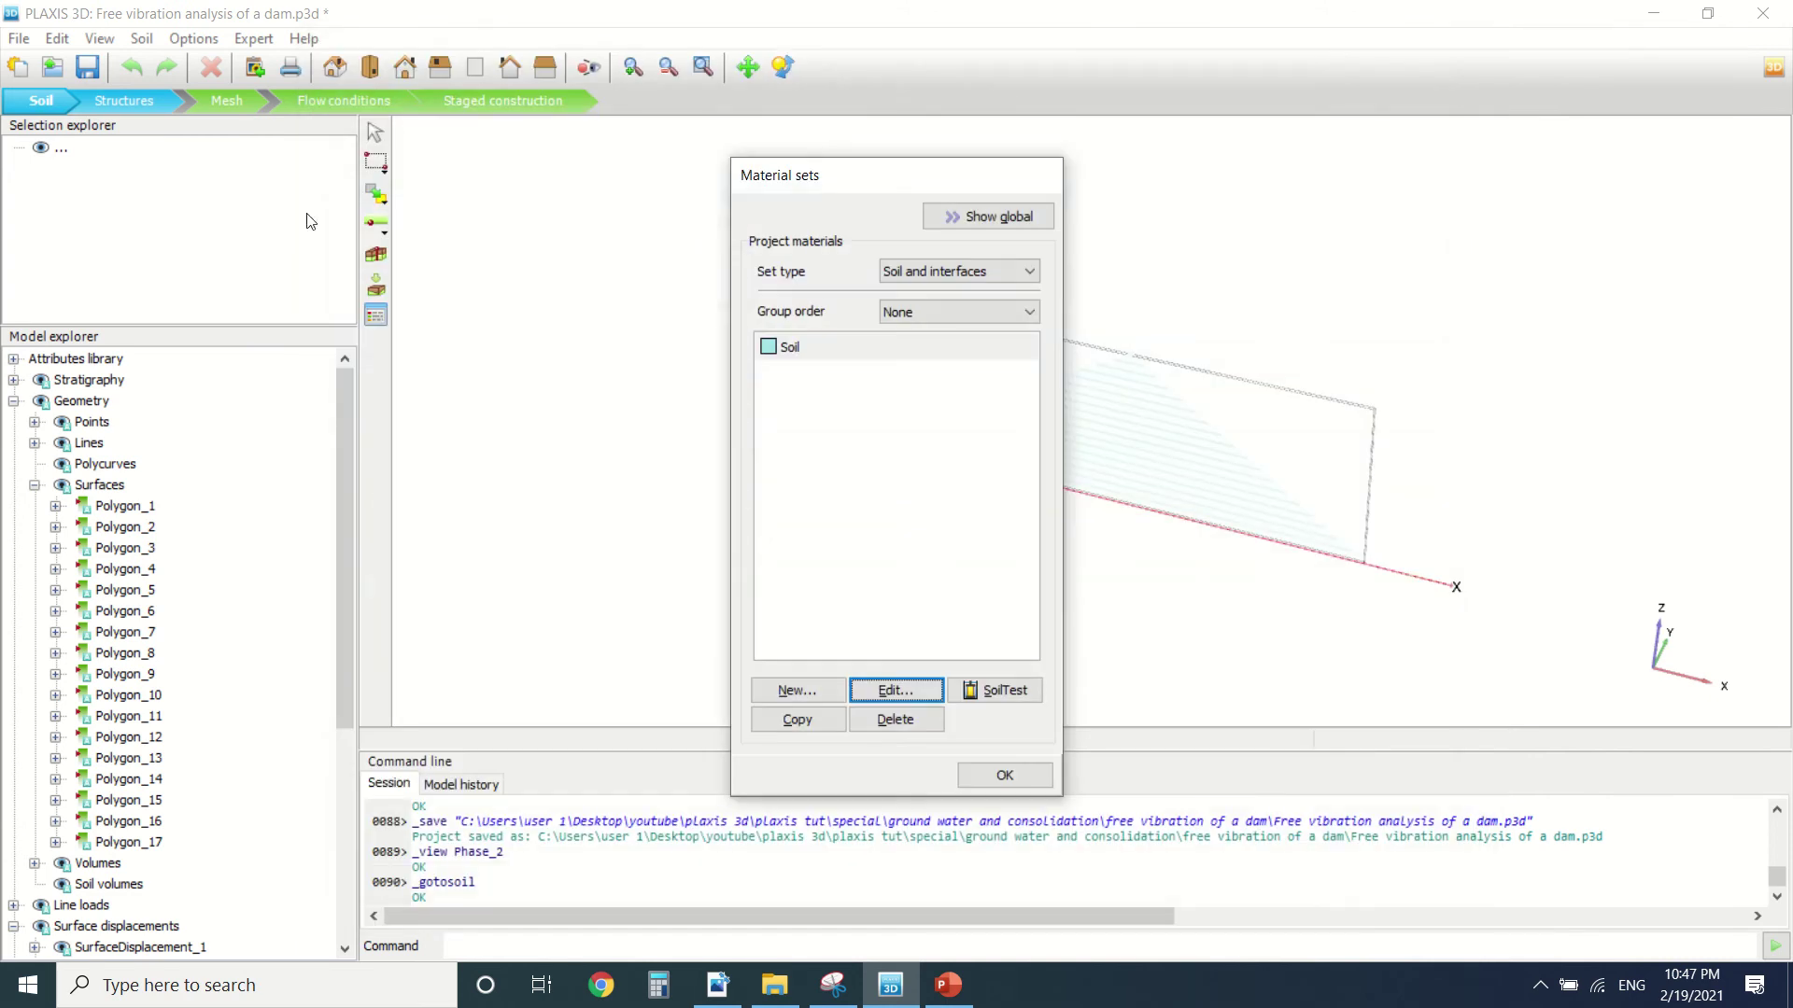
left_click(986, 777)
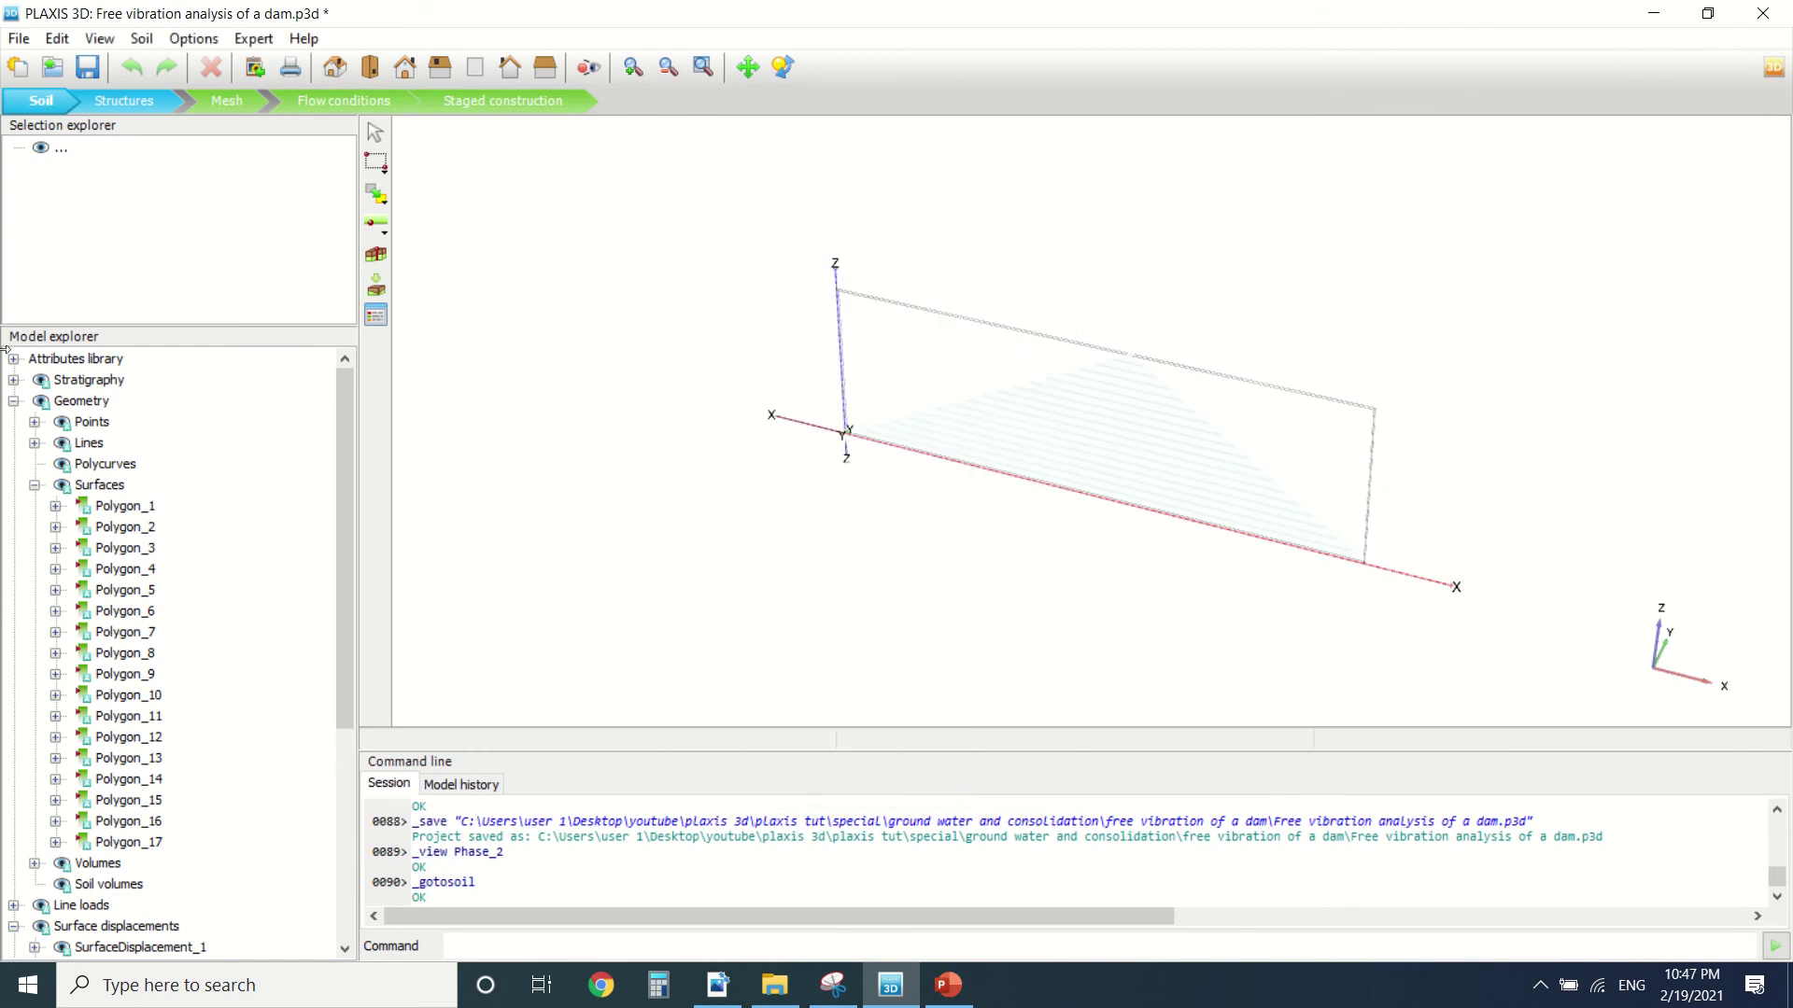
Inspect the boreholes' soil layers, then move to Structures mode.
left_click(12, 360)
left_click(14, 464)
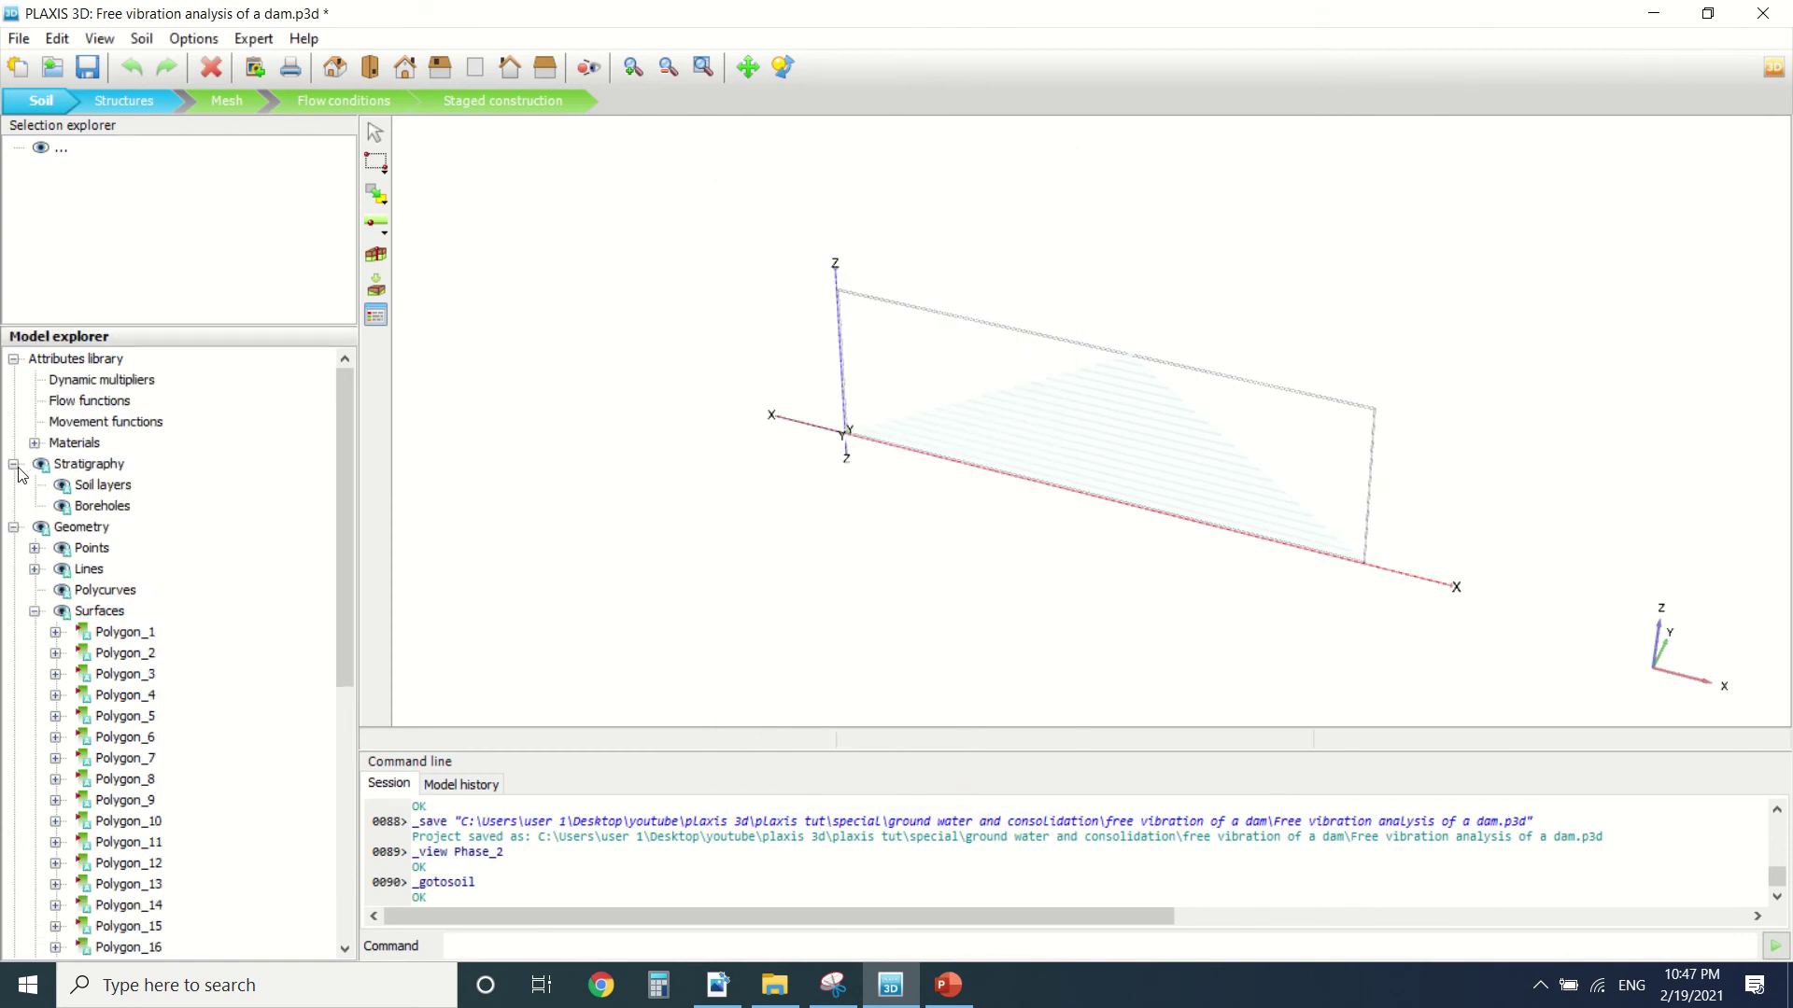
right_click(99, 507)
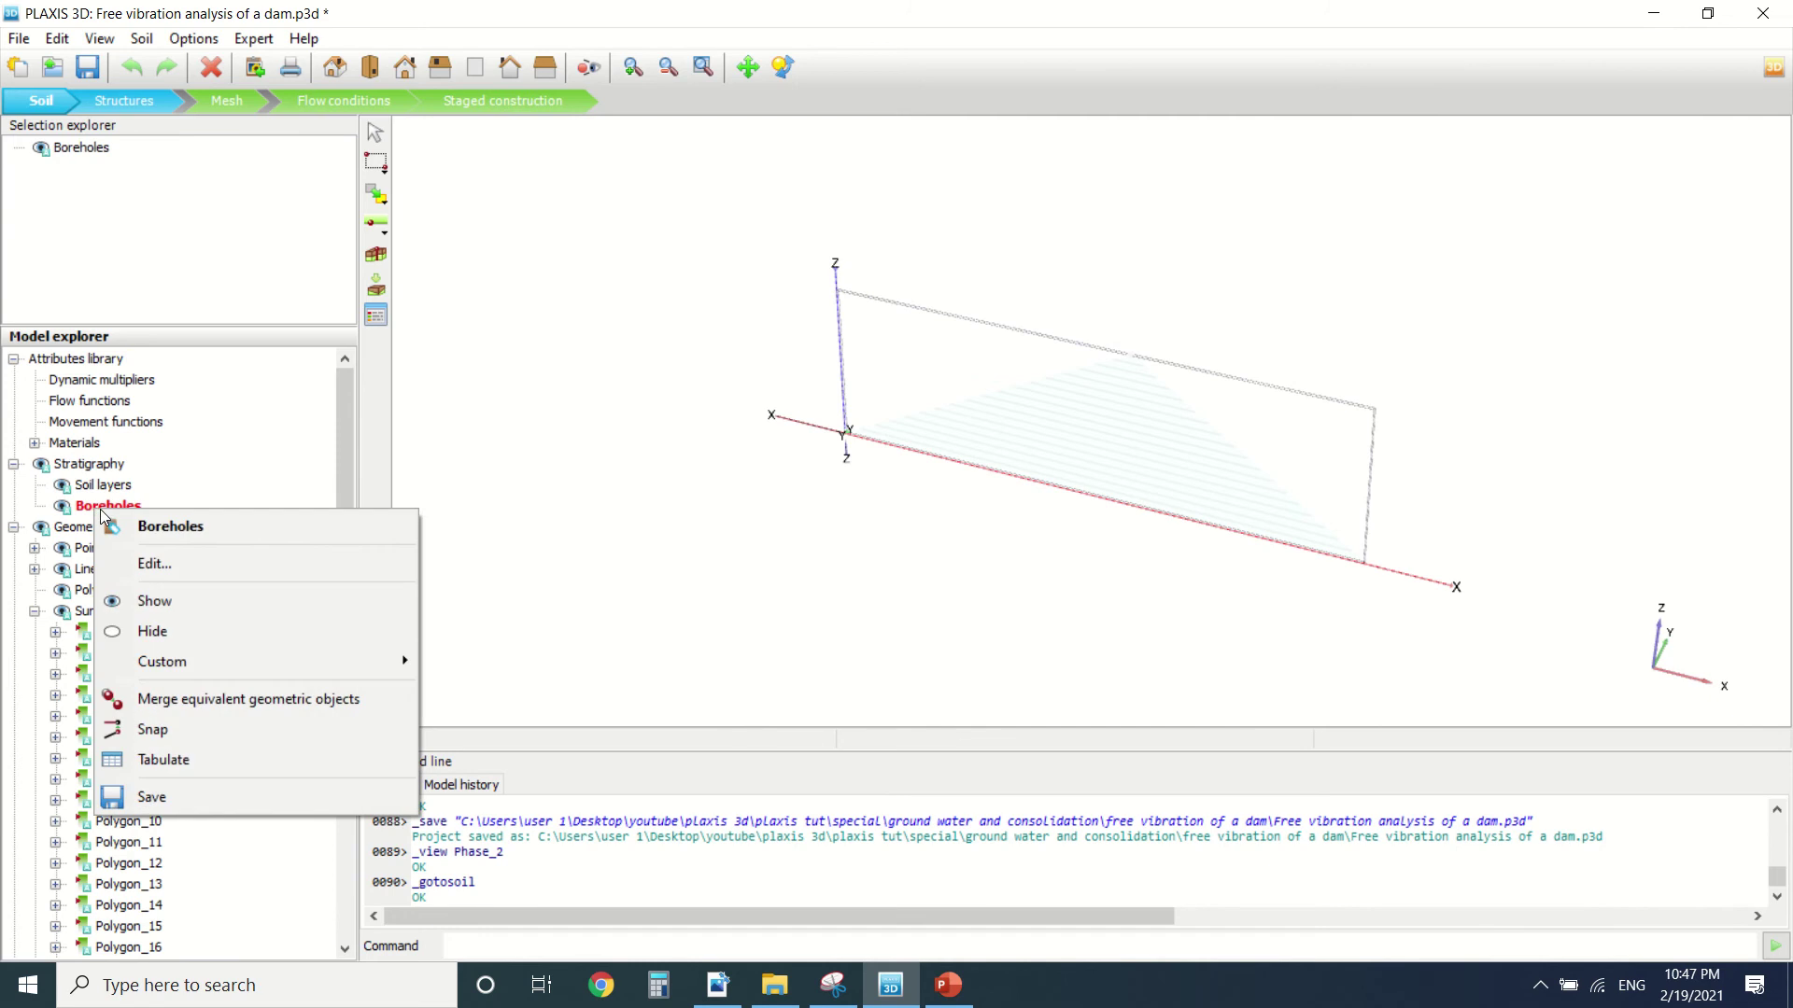
left_click(143, 556)
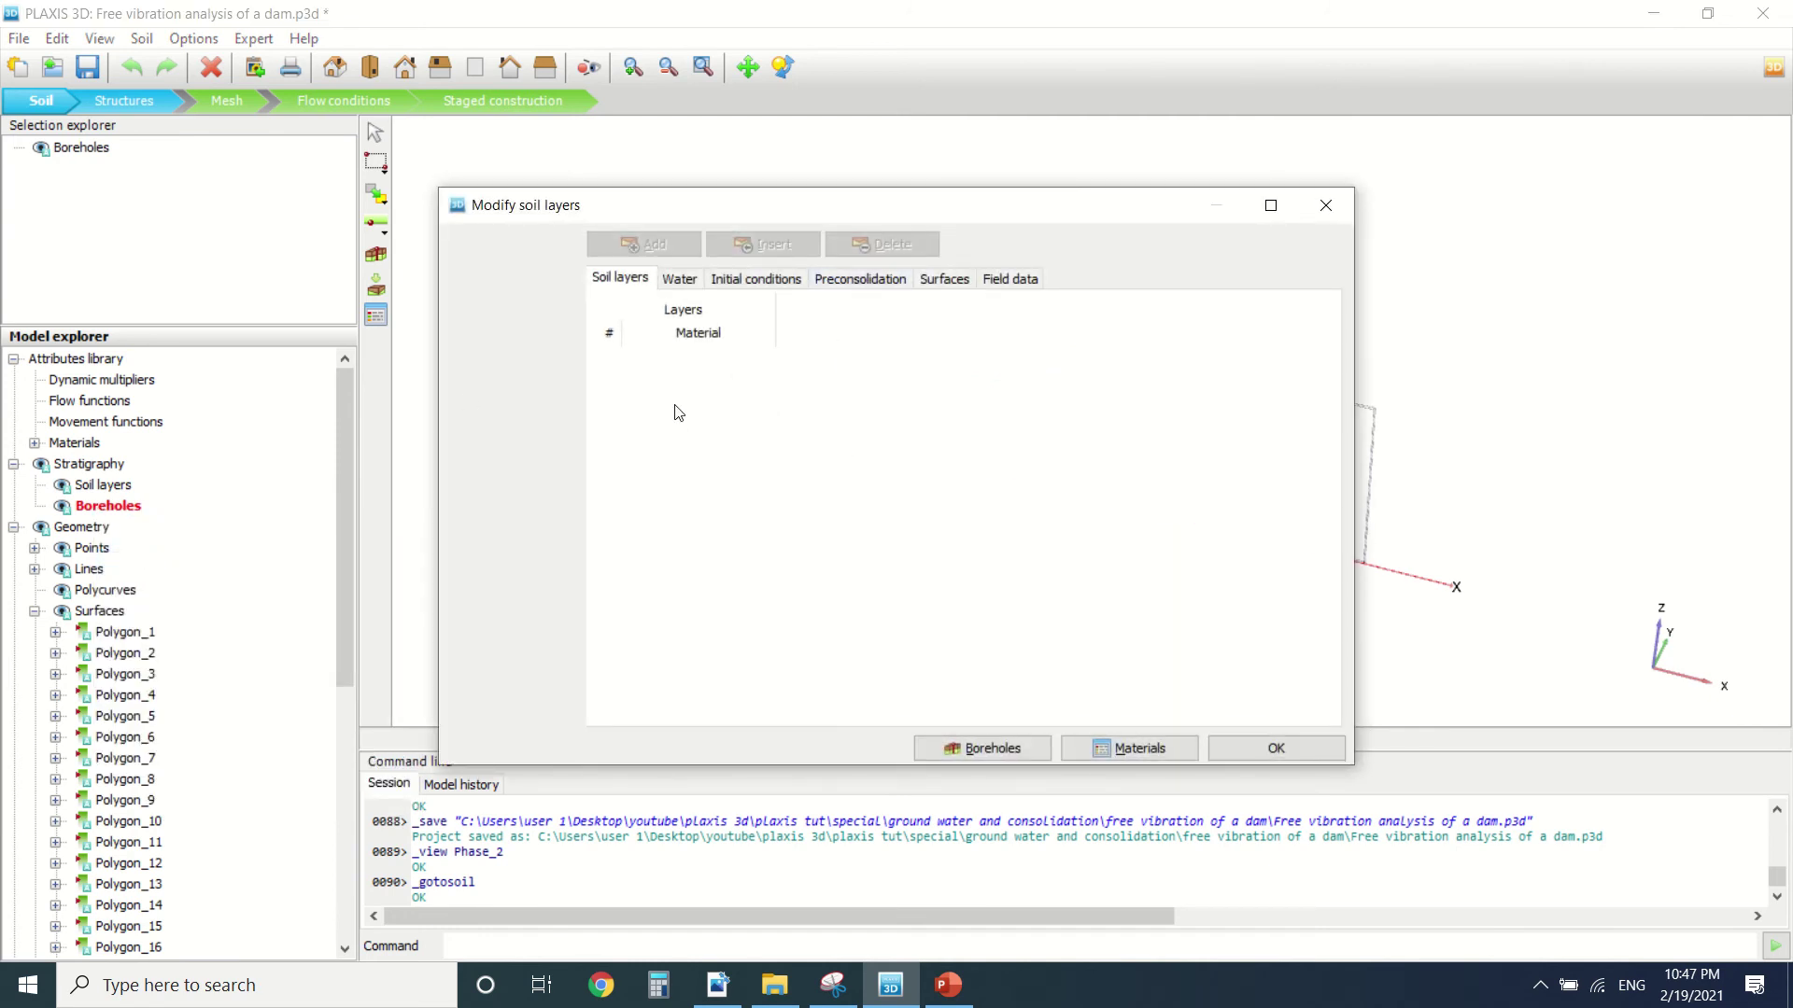
left_click(1325, 206)
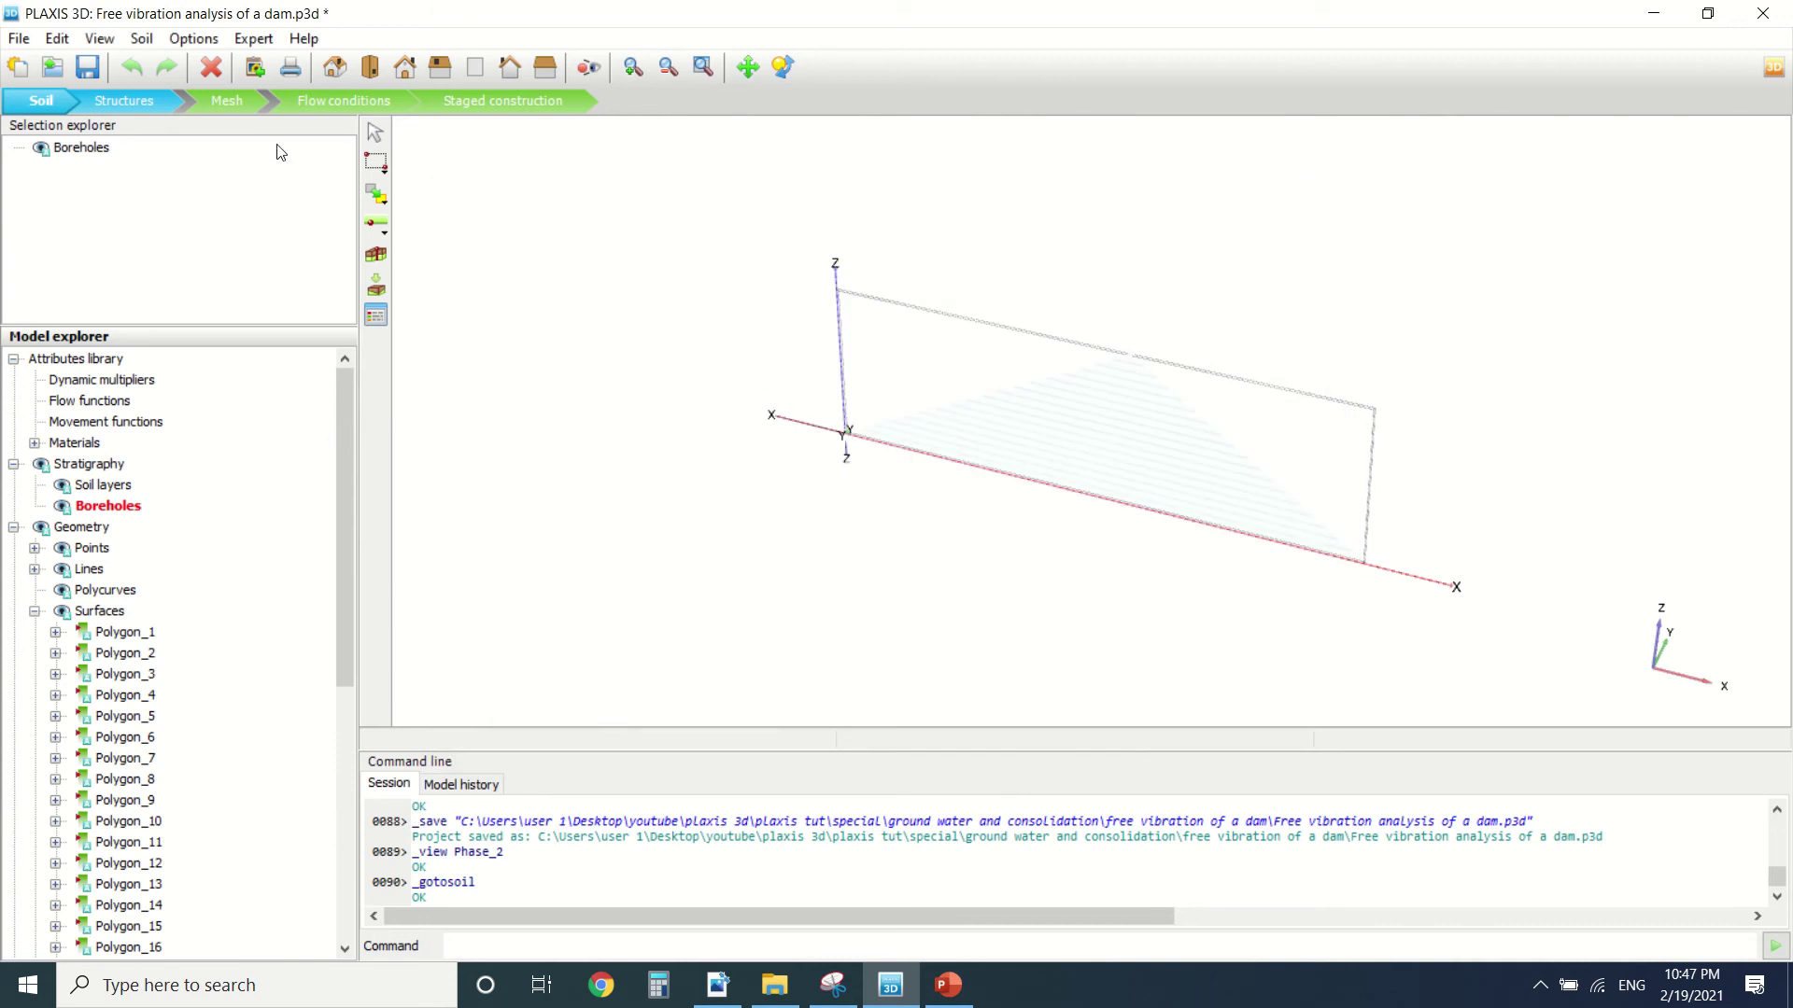
left_click(139, 108)
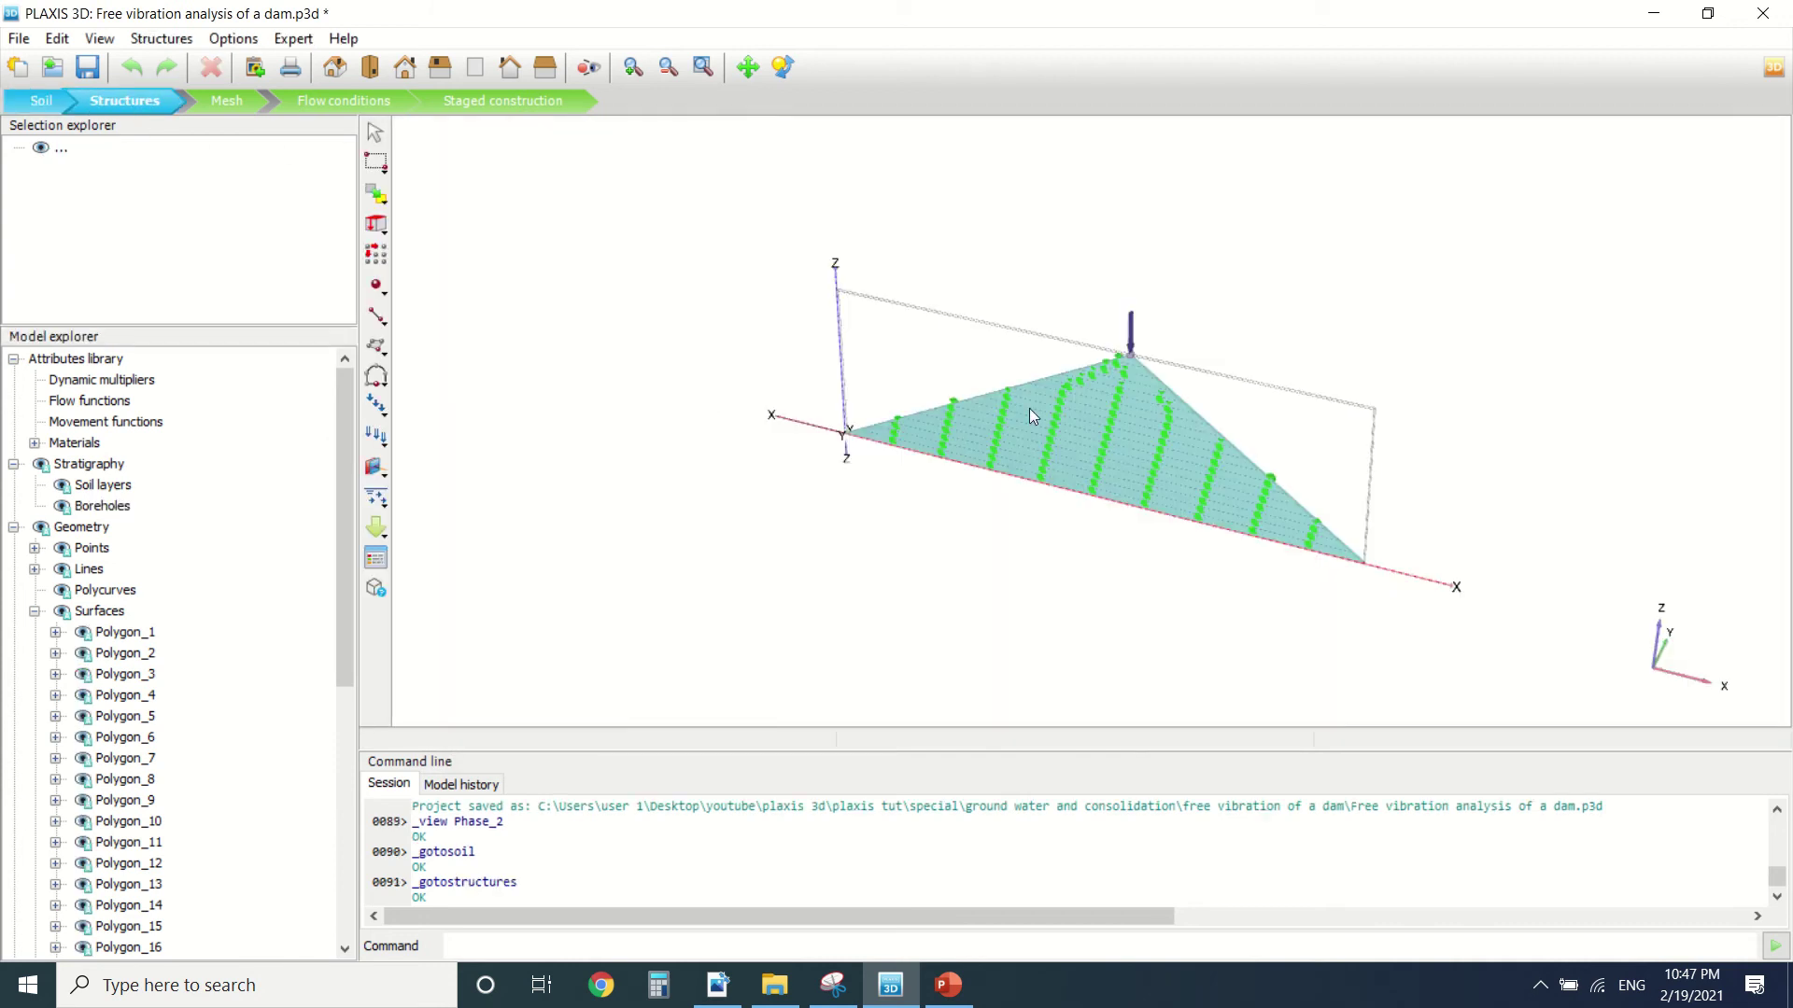
Inspect Polygon_1's surface displacement: x free, y and z fixed, dynamic multipliers unassigned.
scroll(1245, 378, "up", 2)
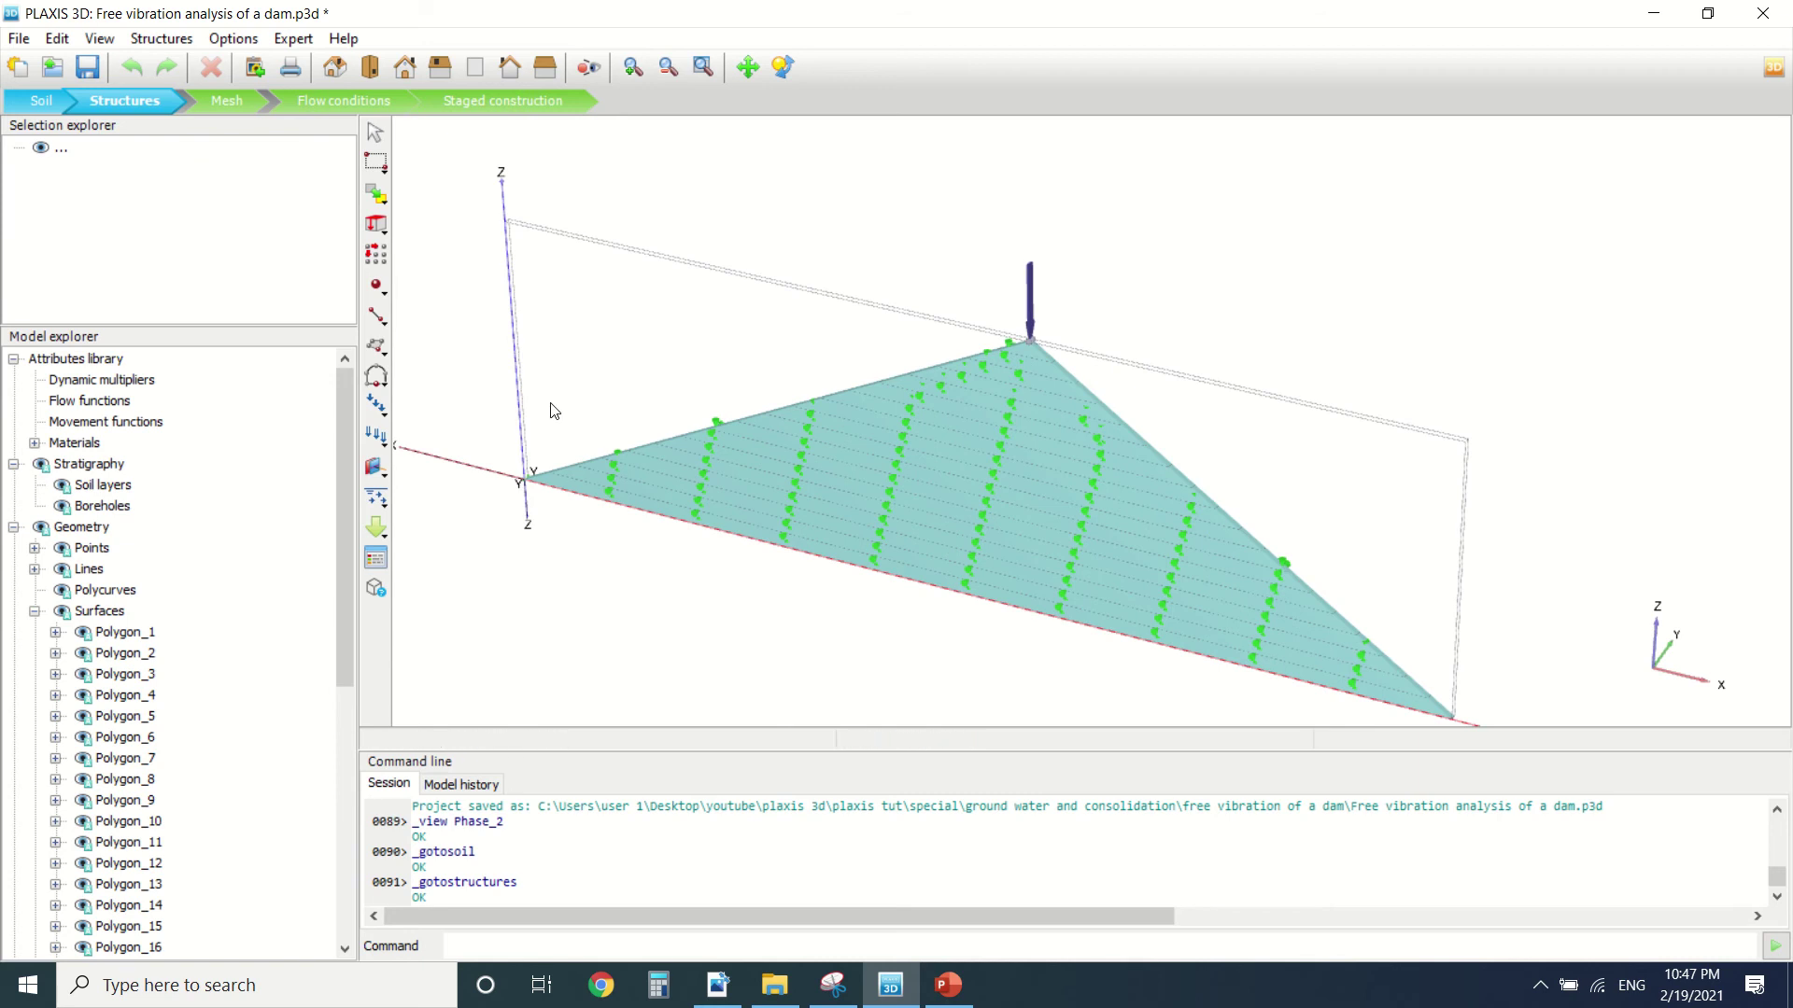
scroll(467, 420, "down", 1)
scroll(666, 551, "up", 1)
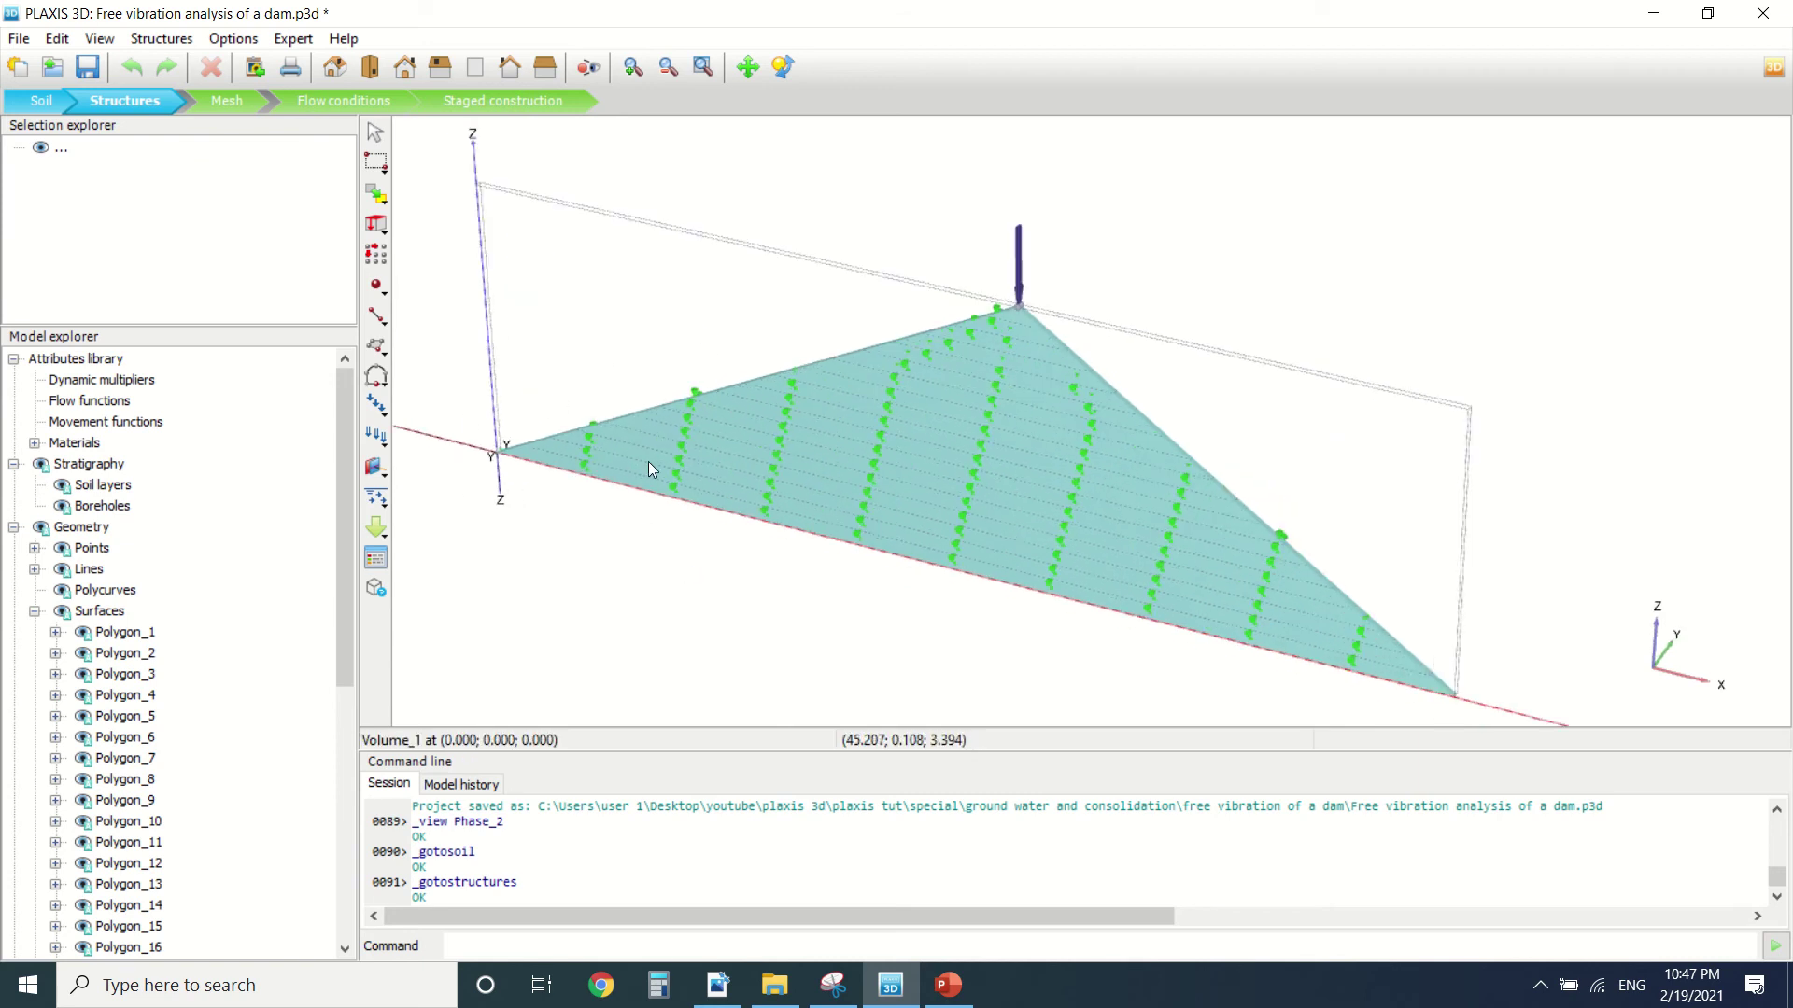
left_click(124, 634)
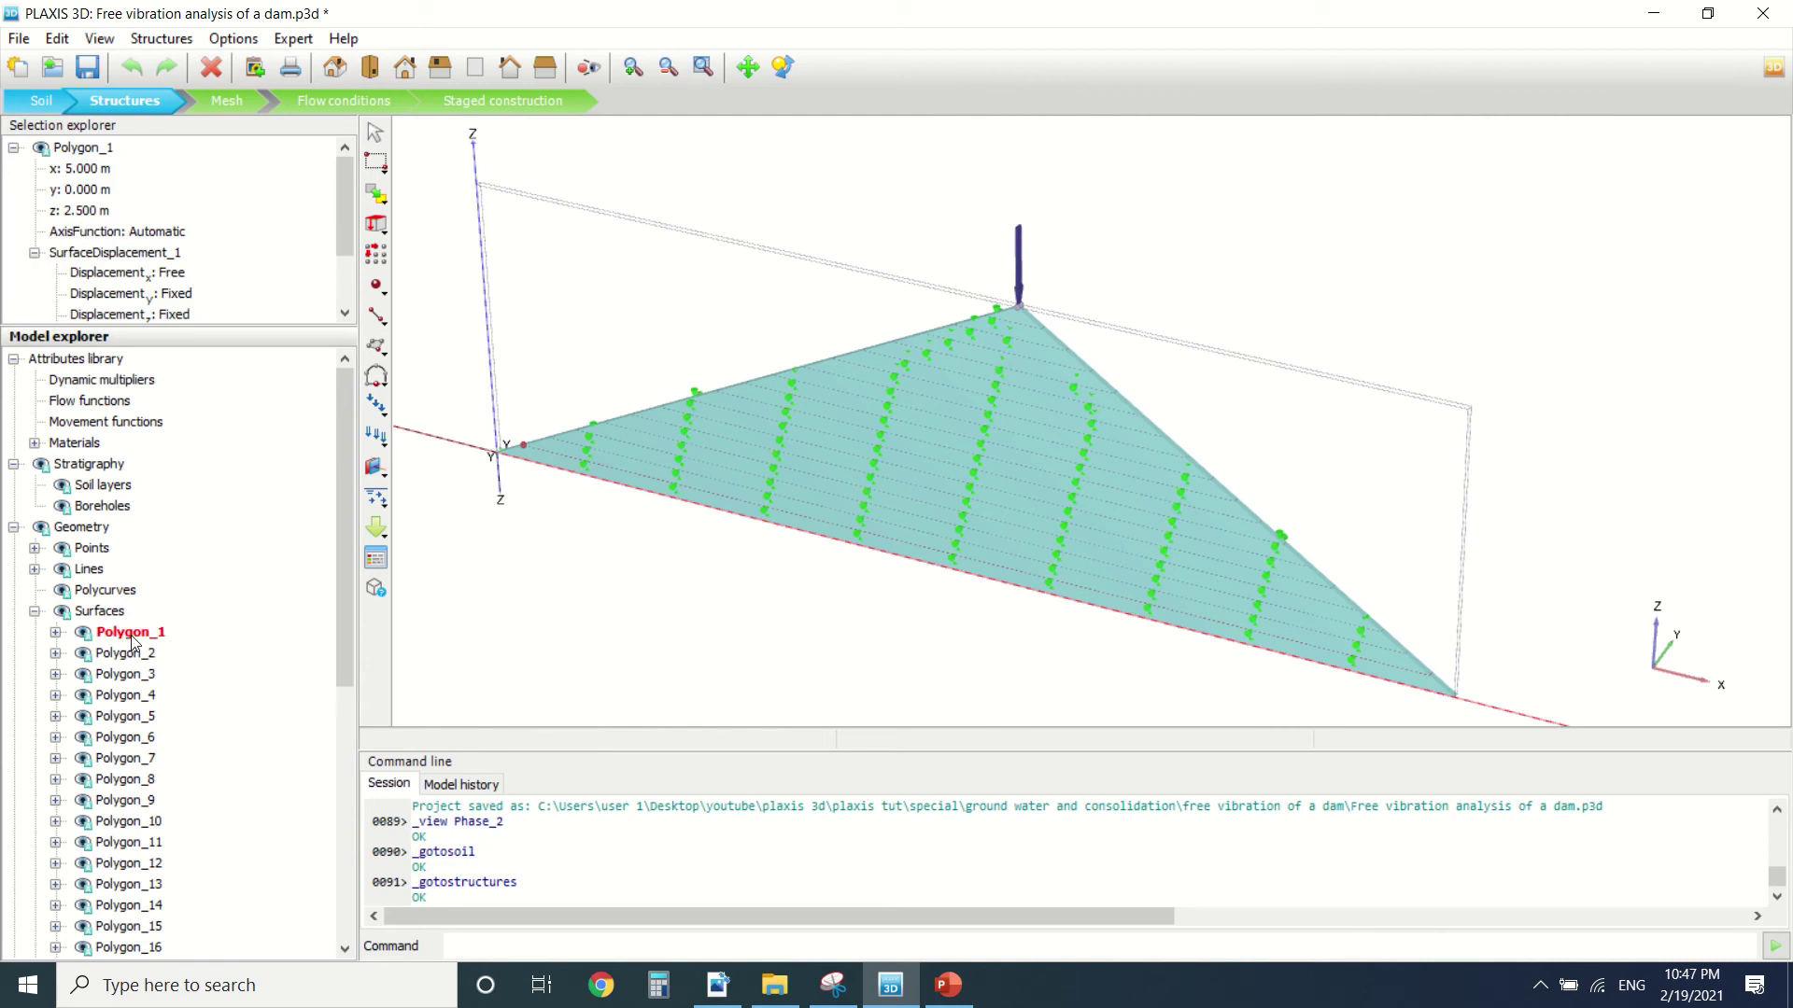
left_click(133, 657)
left_click(129, 635)
scroll(147, 280, "down", 1)
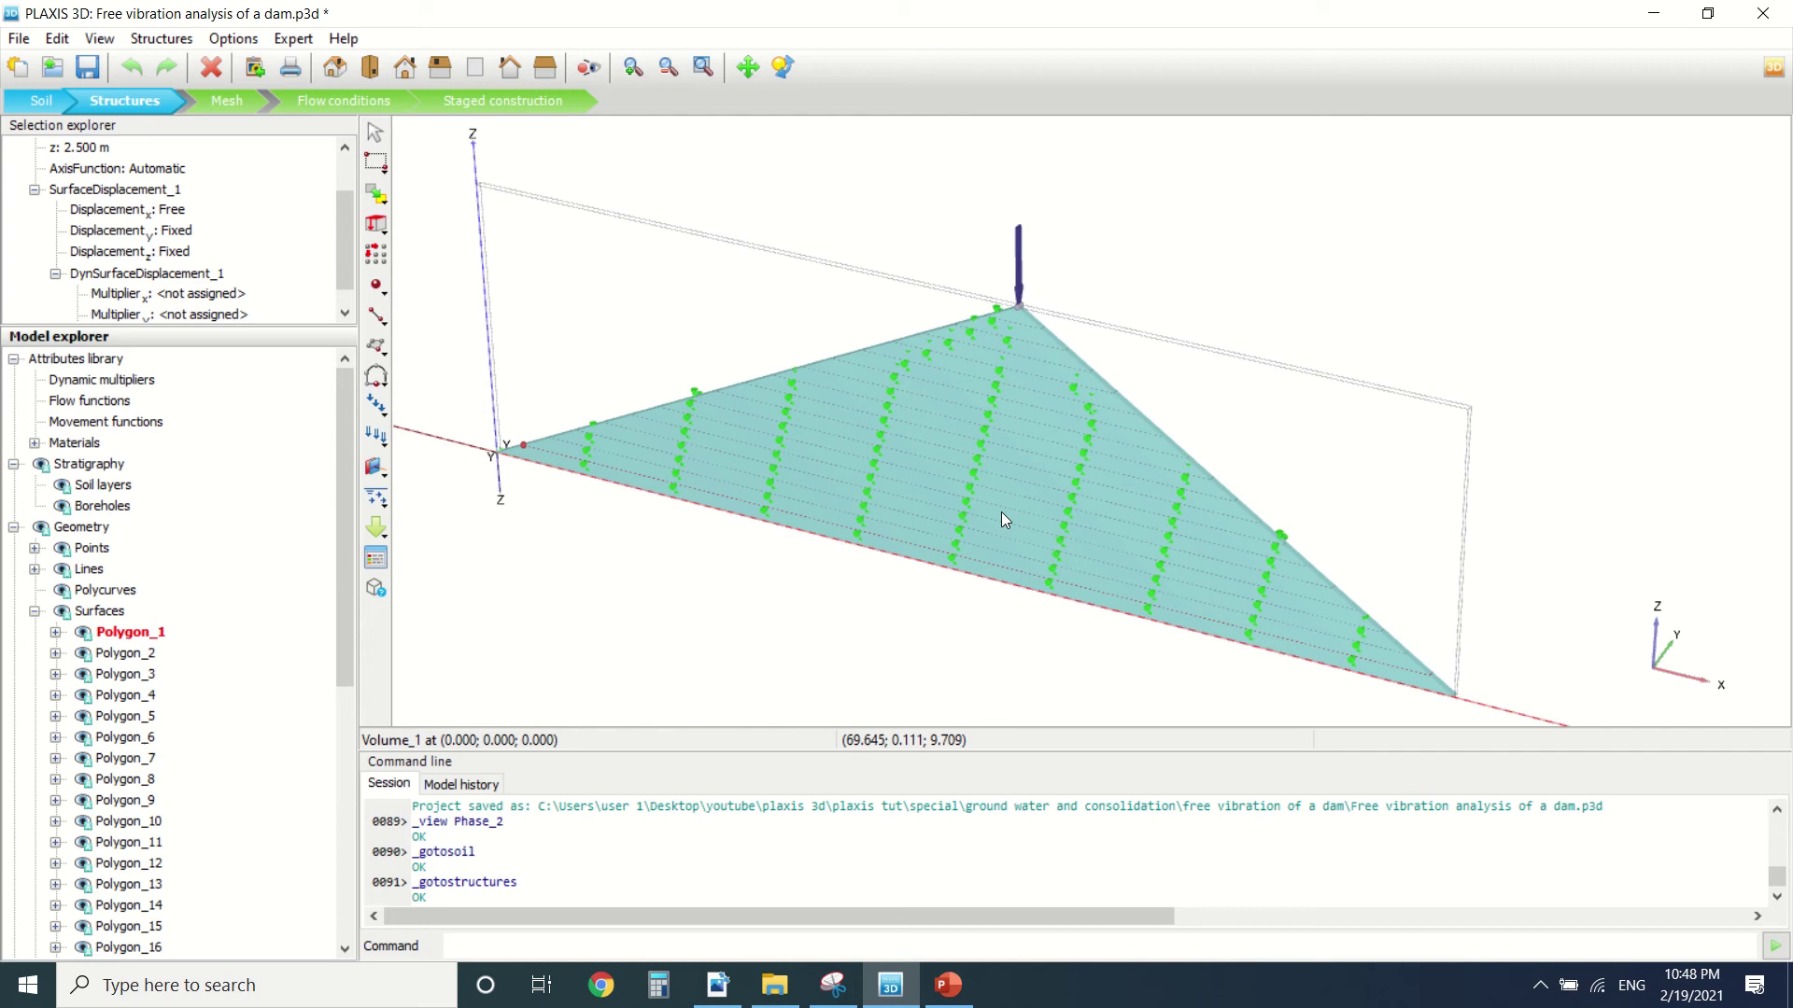
Read the validation PDF's Meshing requirements.
left_click(717, 984)
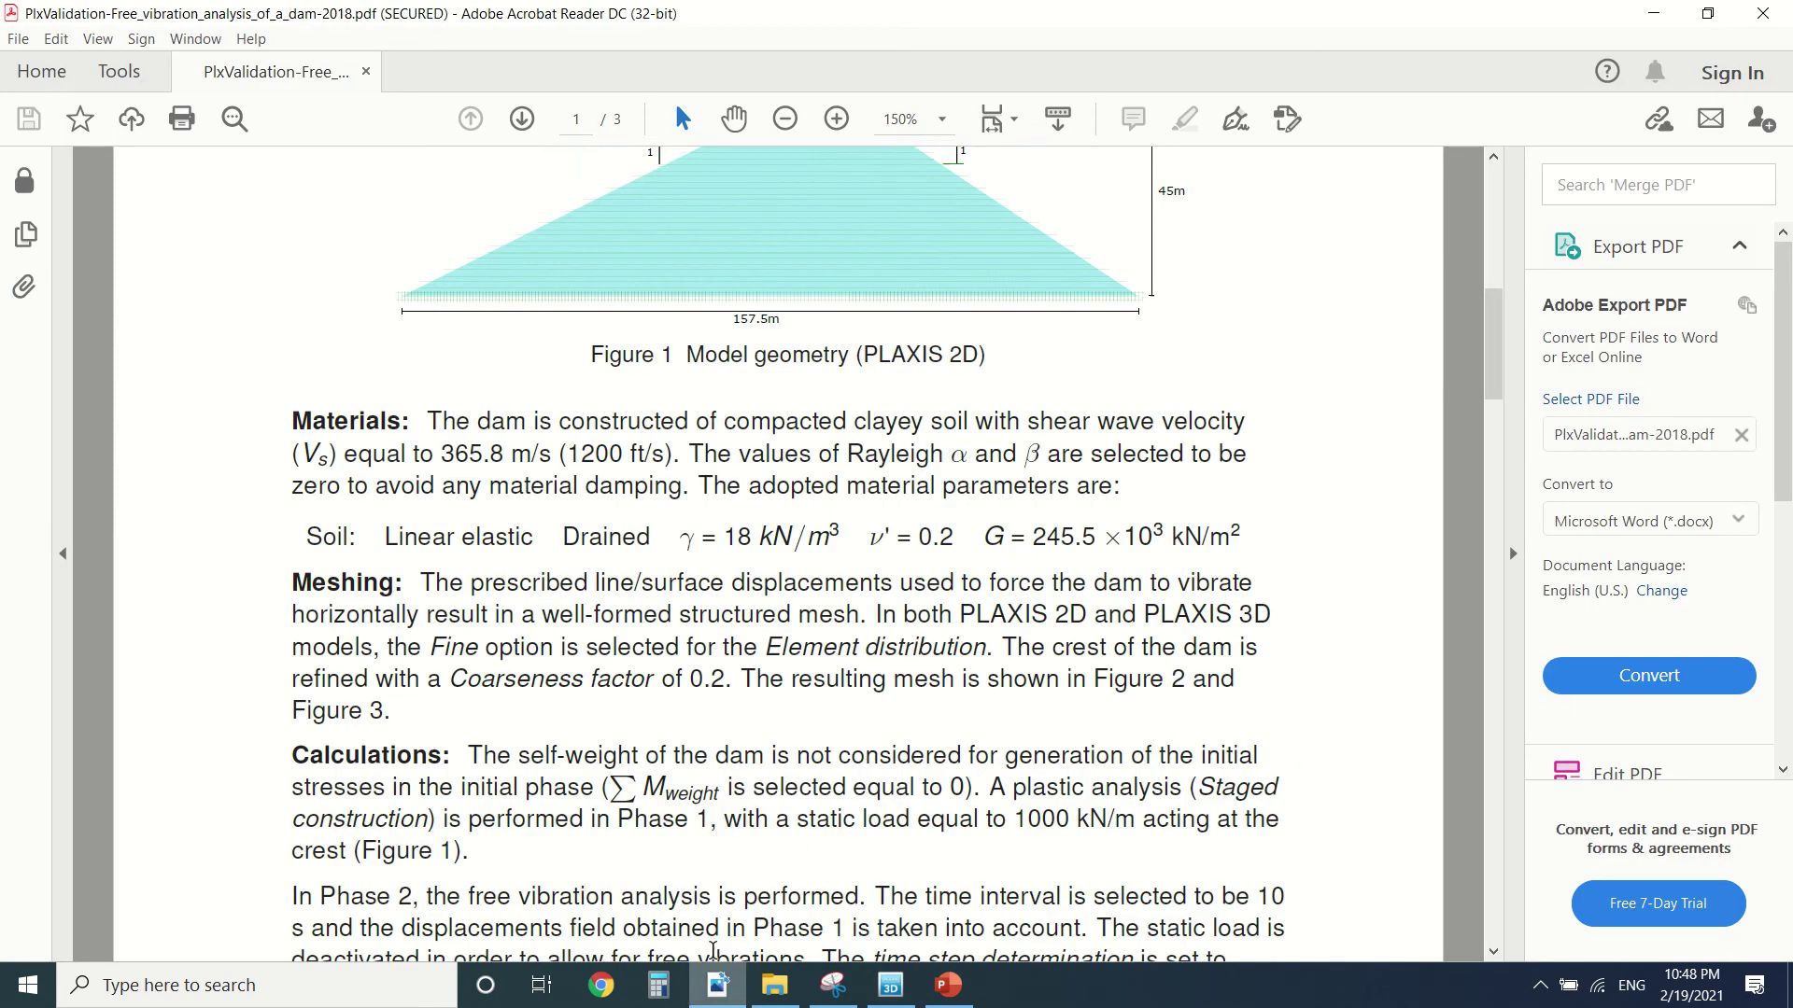
scroll(706, 607, "down", 2)
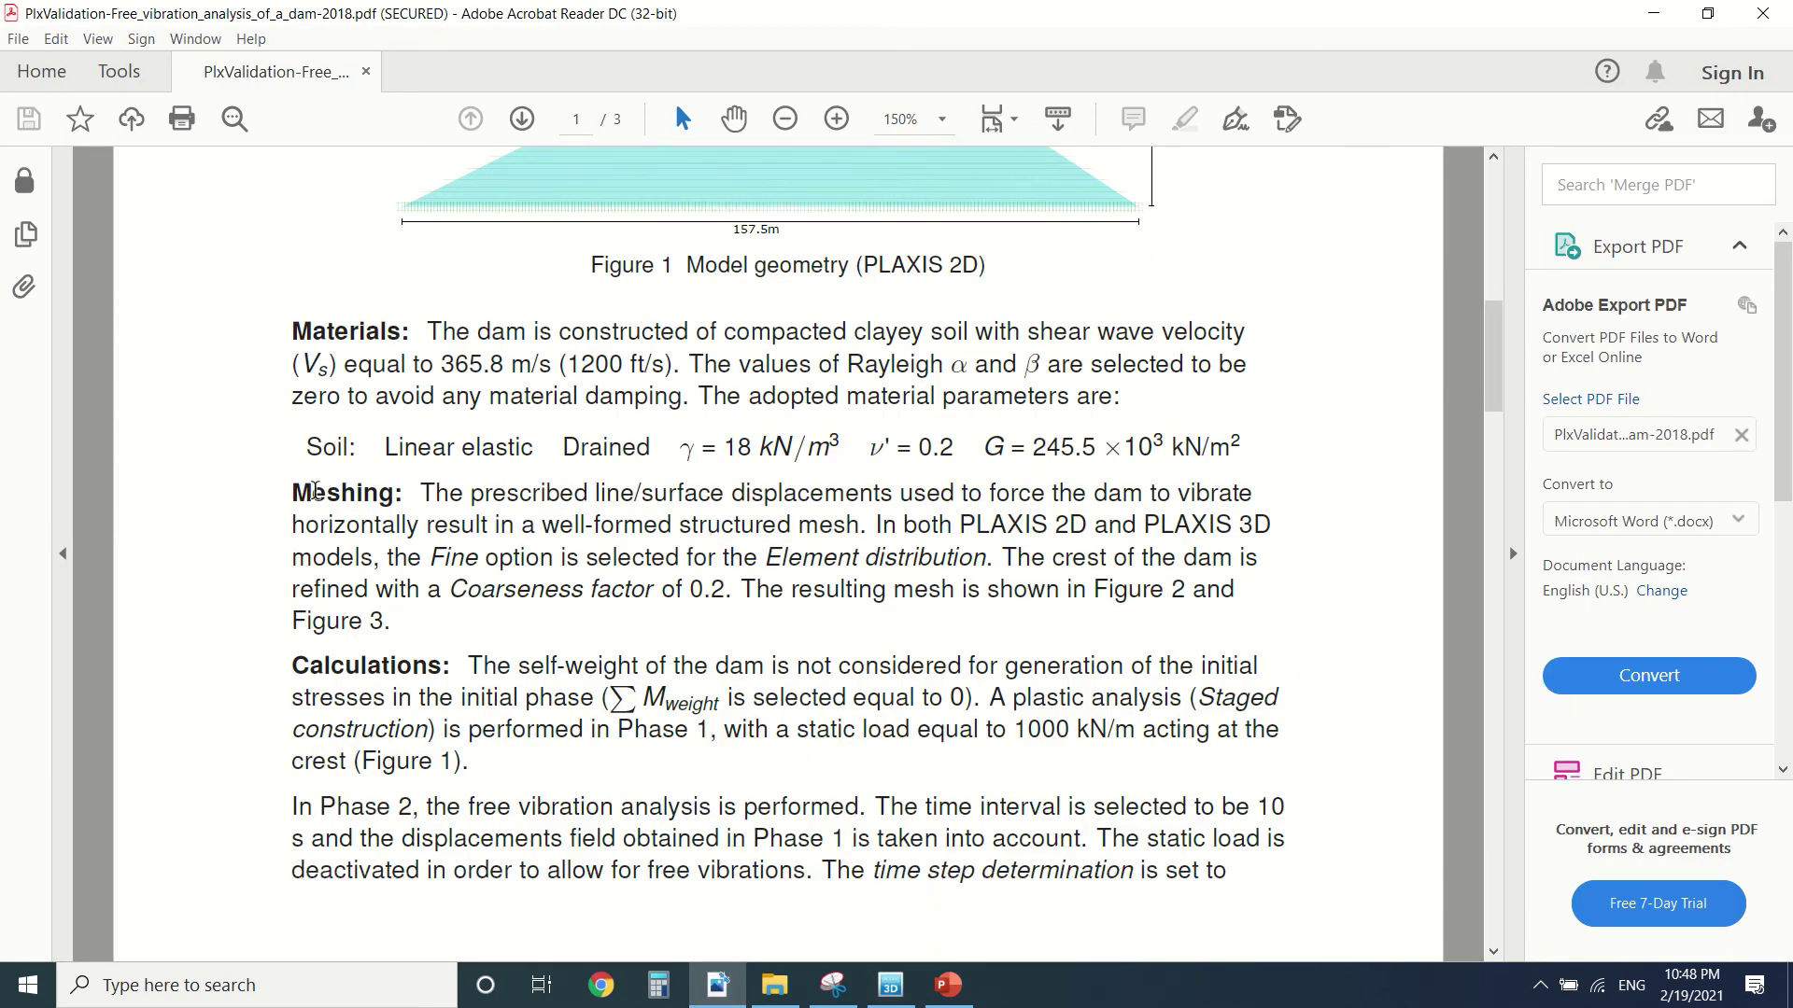
left_click_drag(295, 492, 652, 632)
left_click(602, 633)
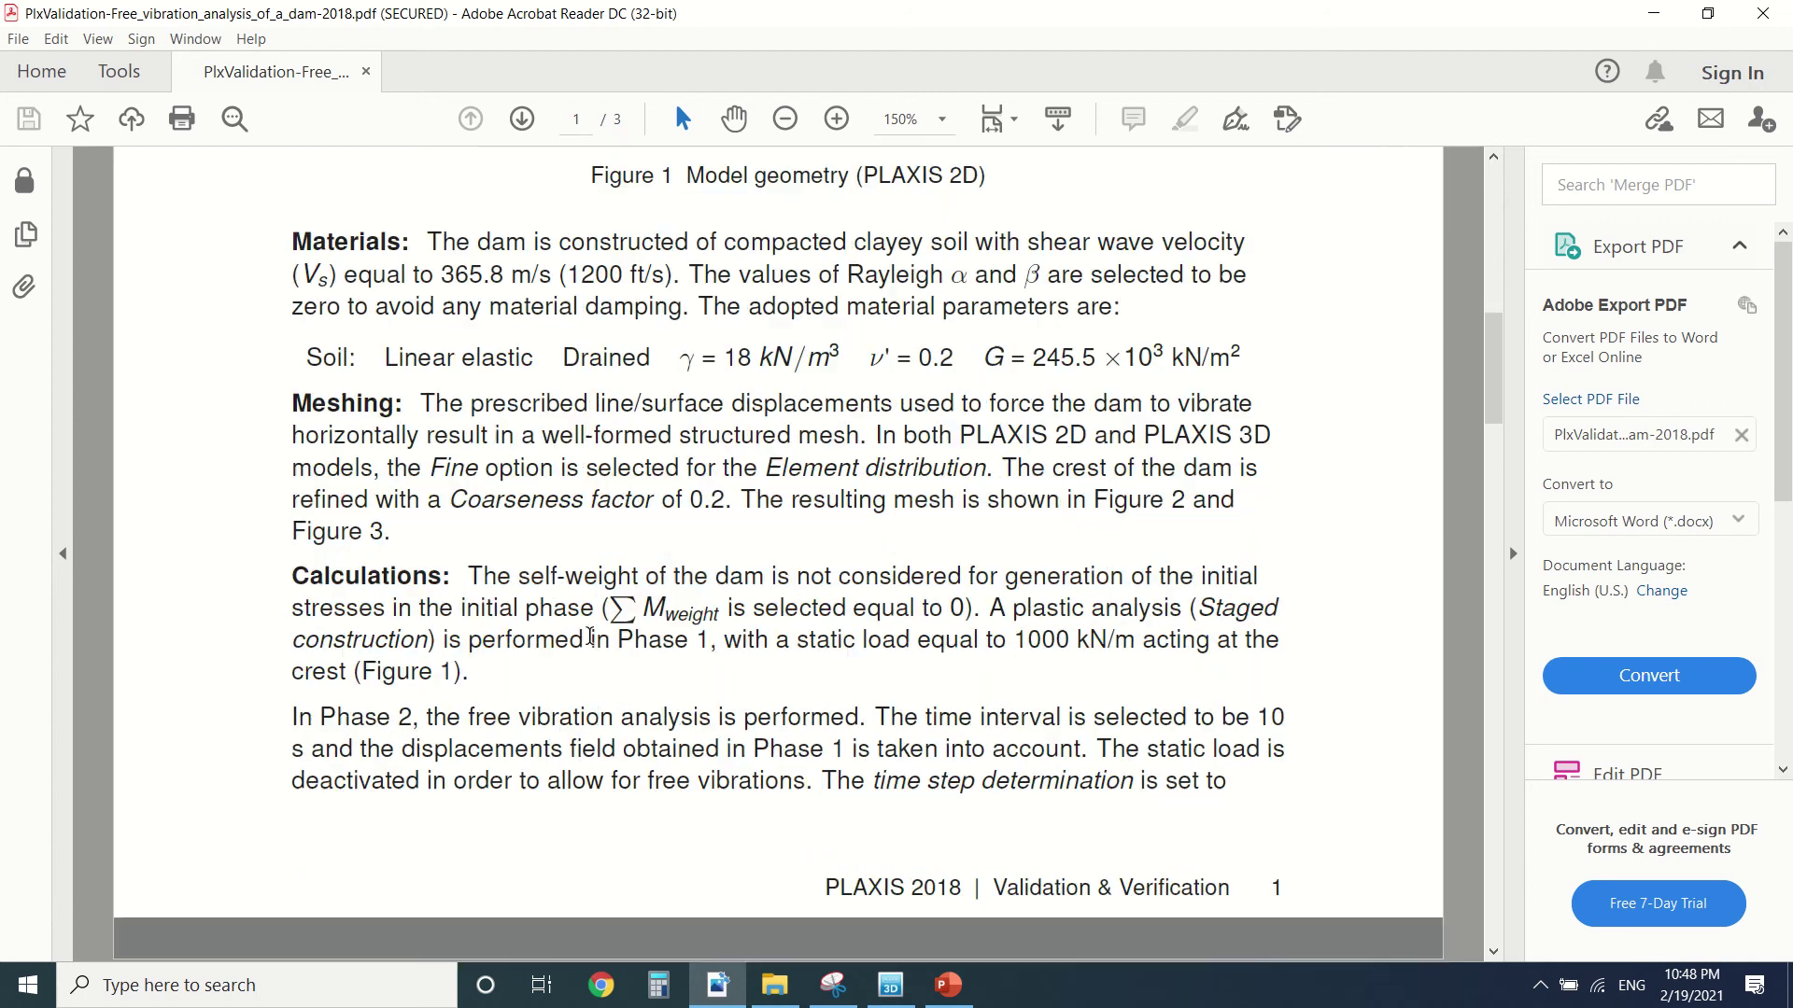
scroll(590, 638, "down", 1)
scroll(596, 552, "down", 1)
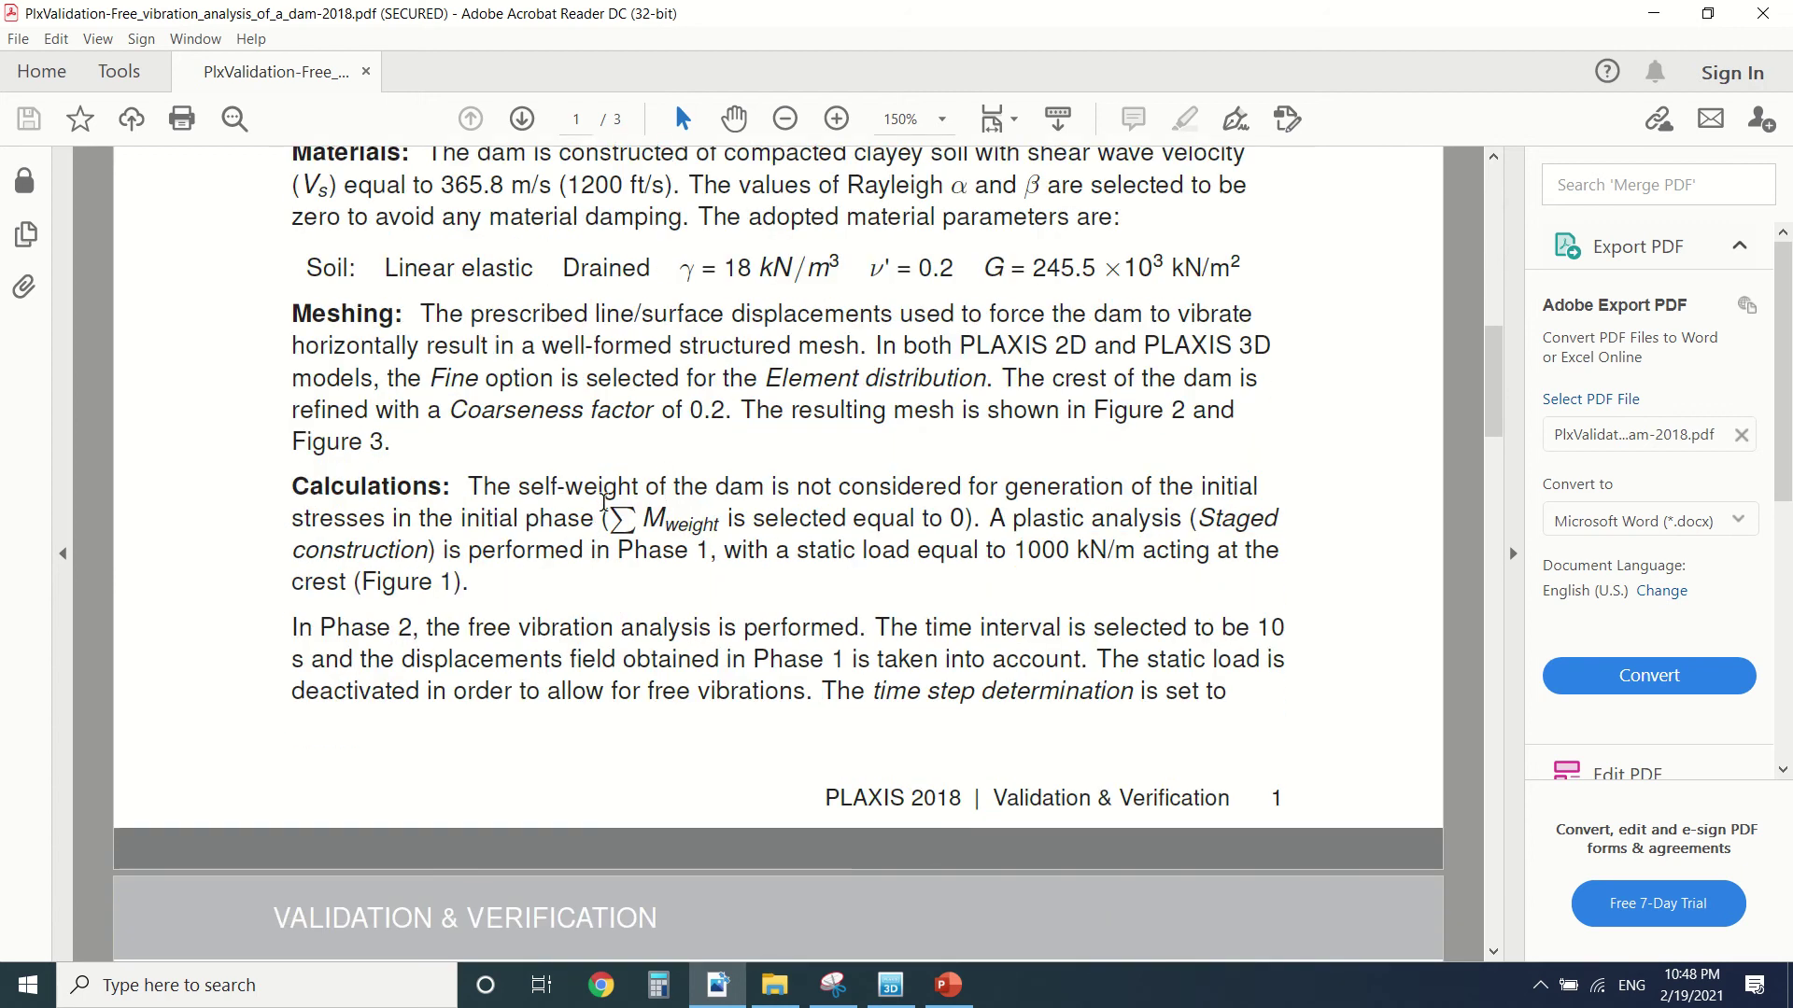
scroll(590, 451, "down", 1)
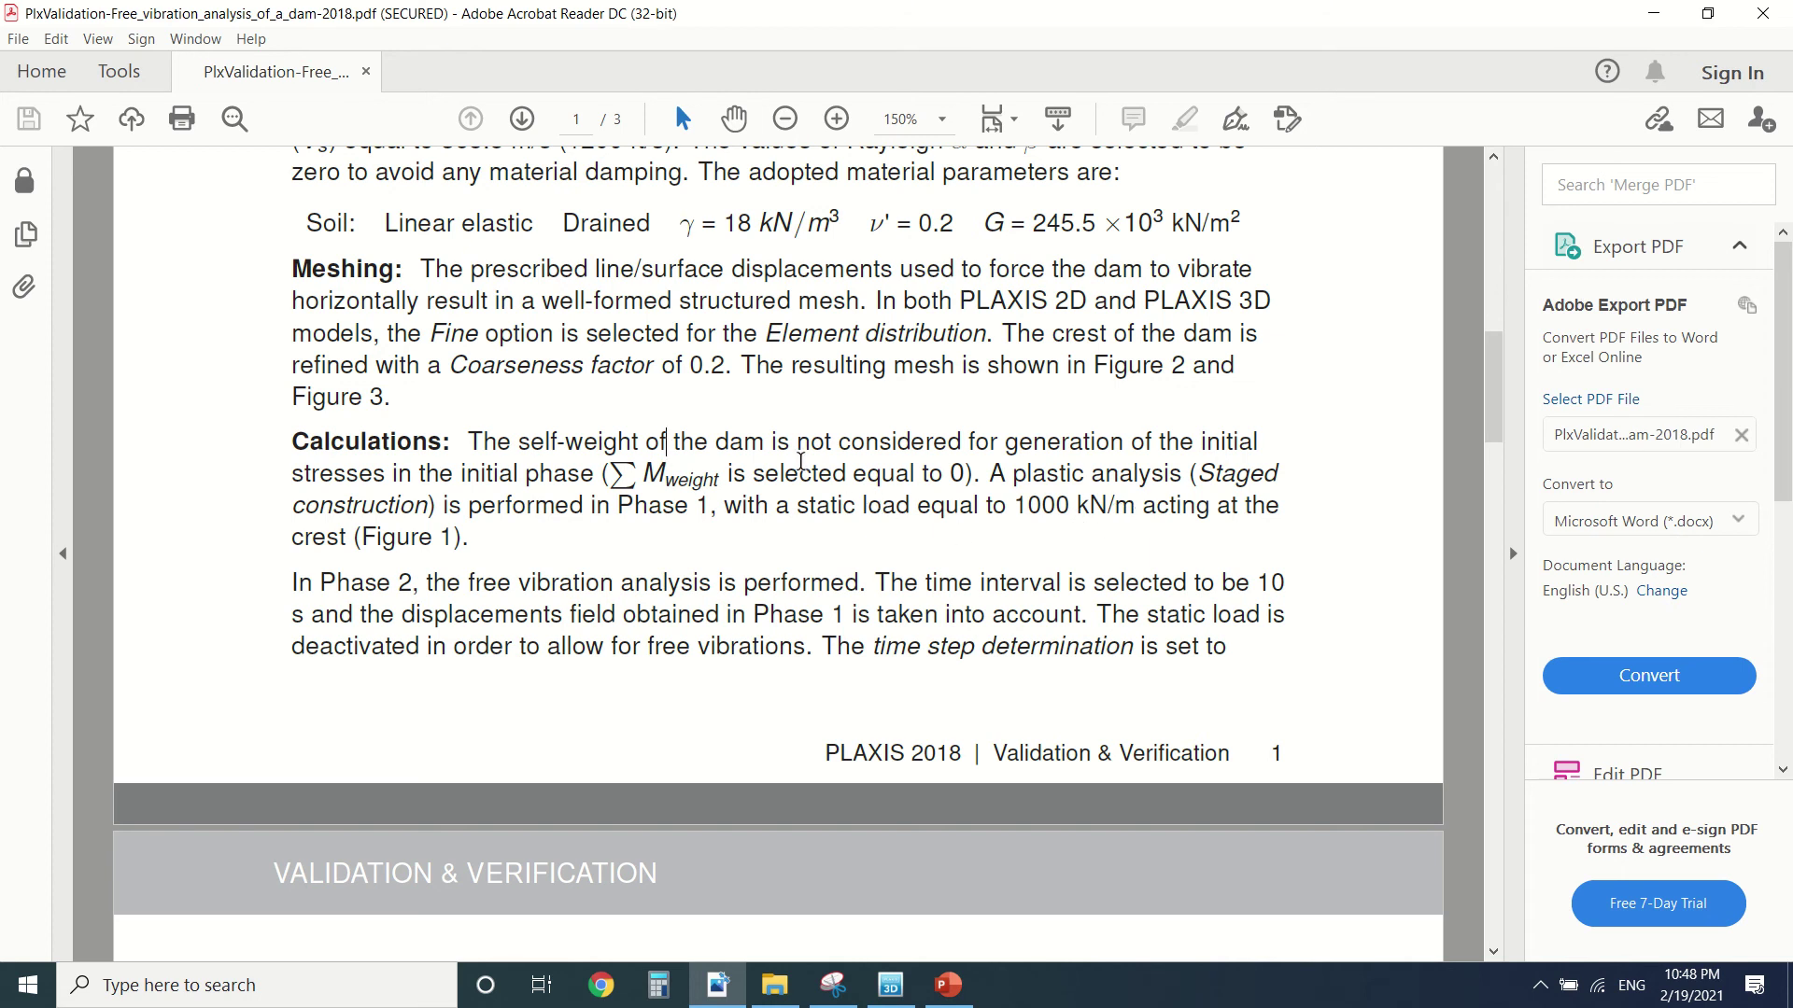
Read the Calculations section's self-weight and 1000 kN/m crest load, then return to PLAXIS 3D.
scroll(796, 472, "down", 1)
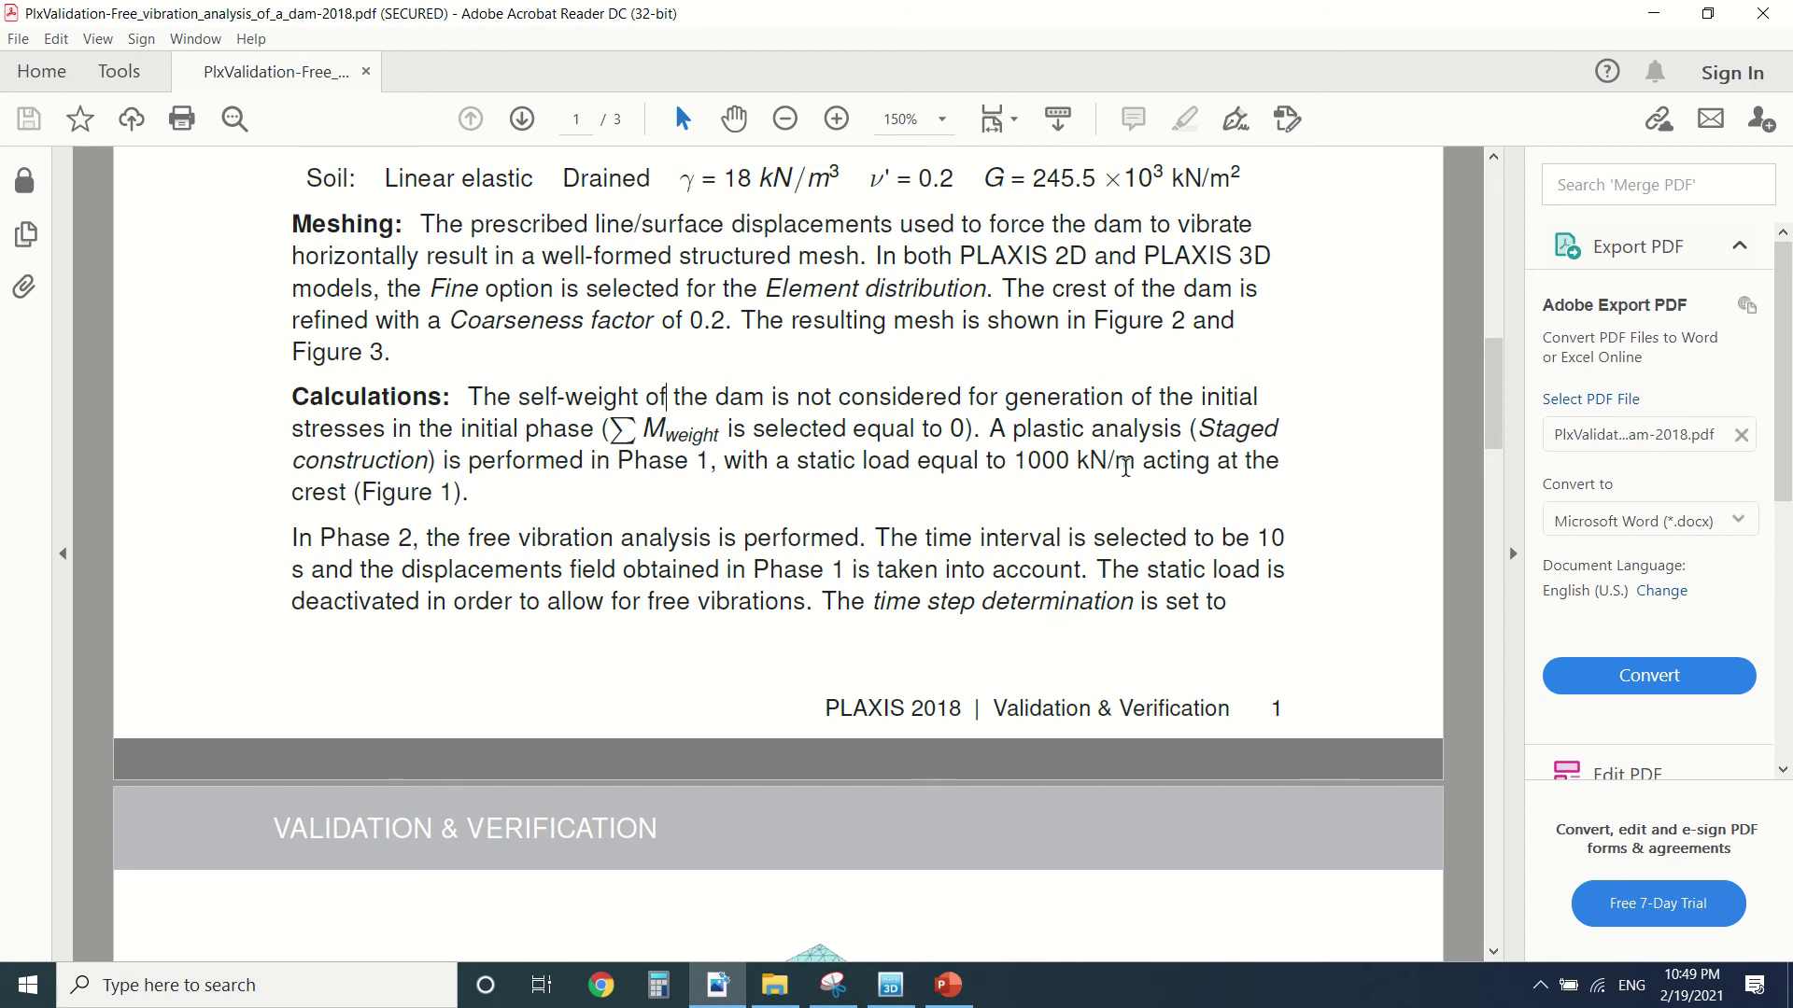
left_click(666, 377)
scroll(686, 521, "down", 3)
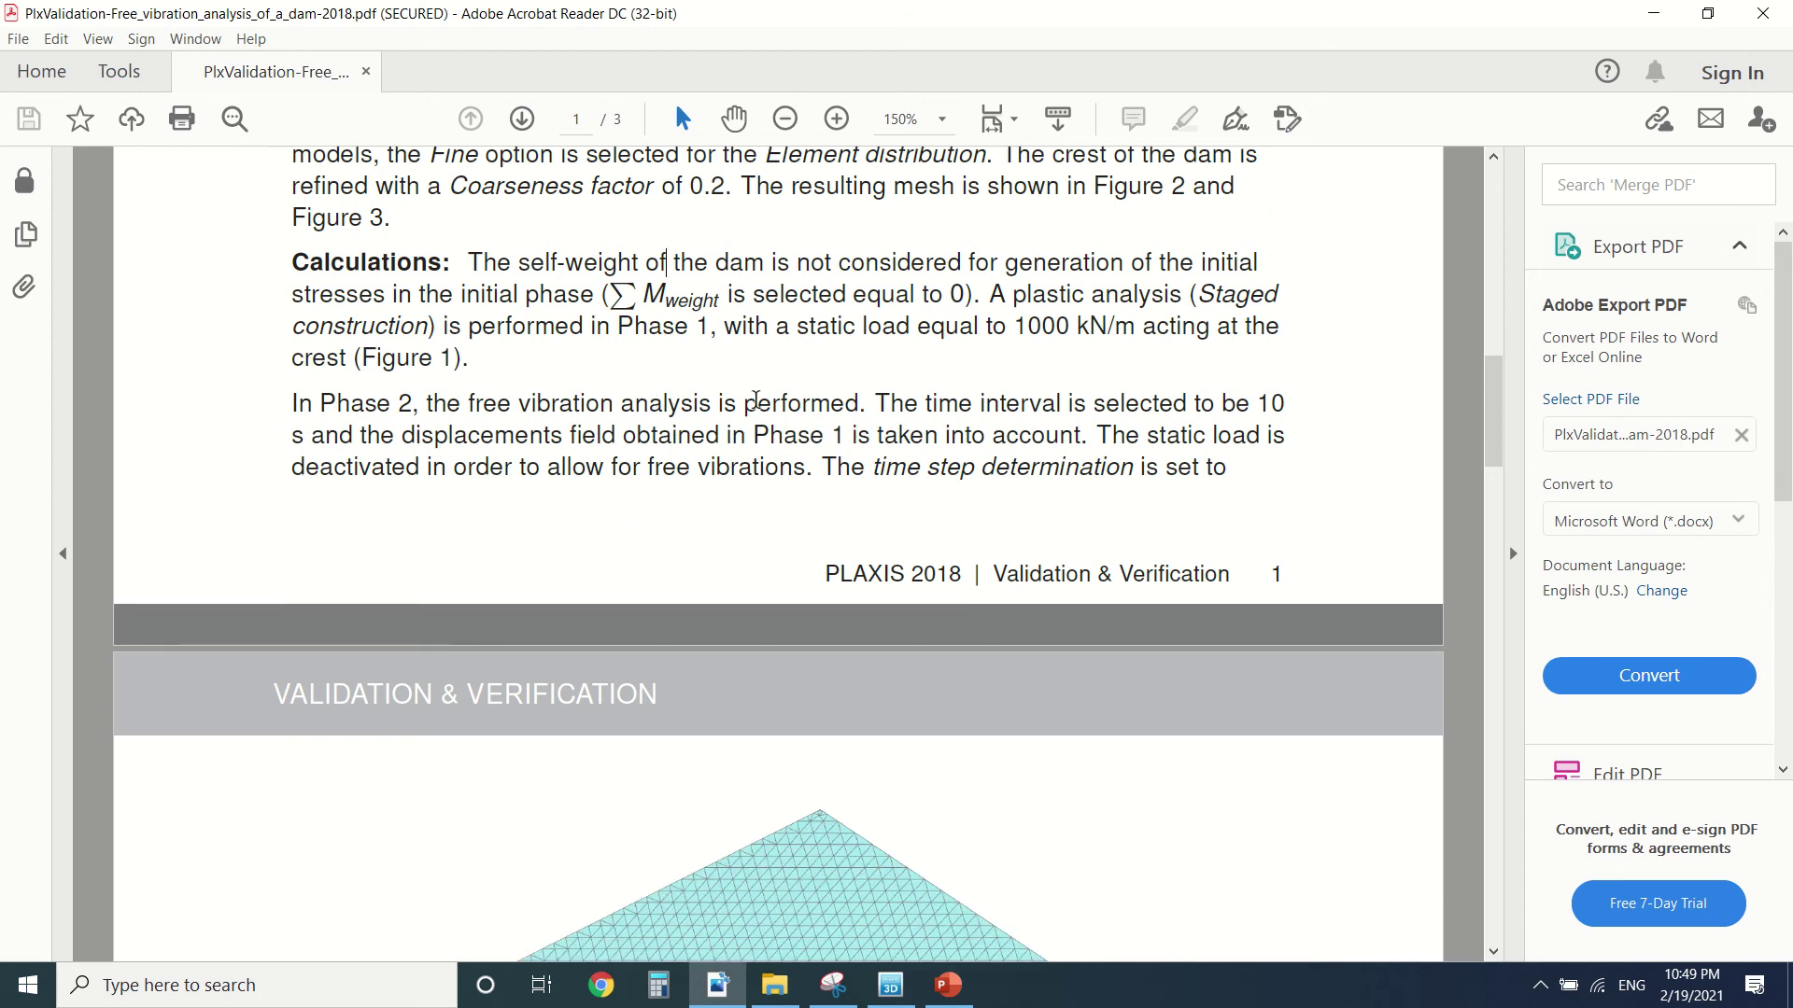
scroll(756, 400, "down", 5)
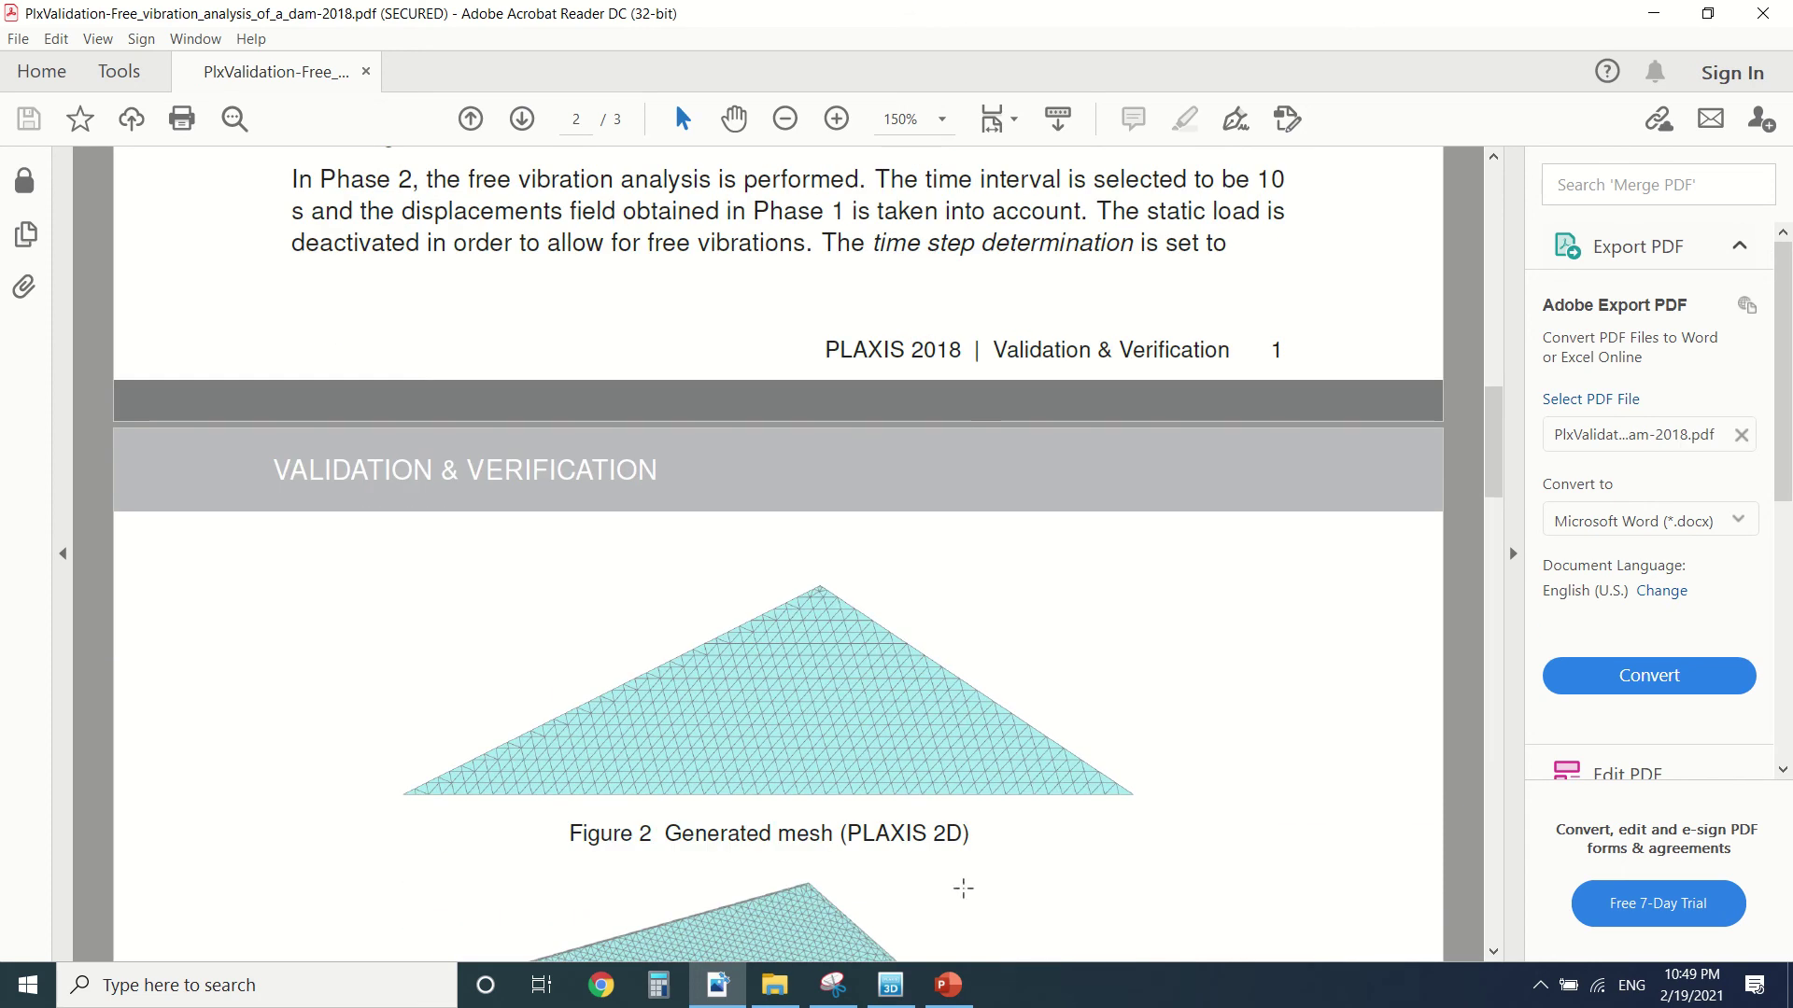
left_click(897, 997)
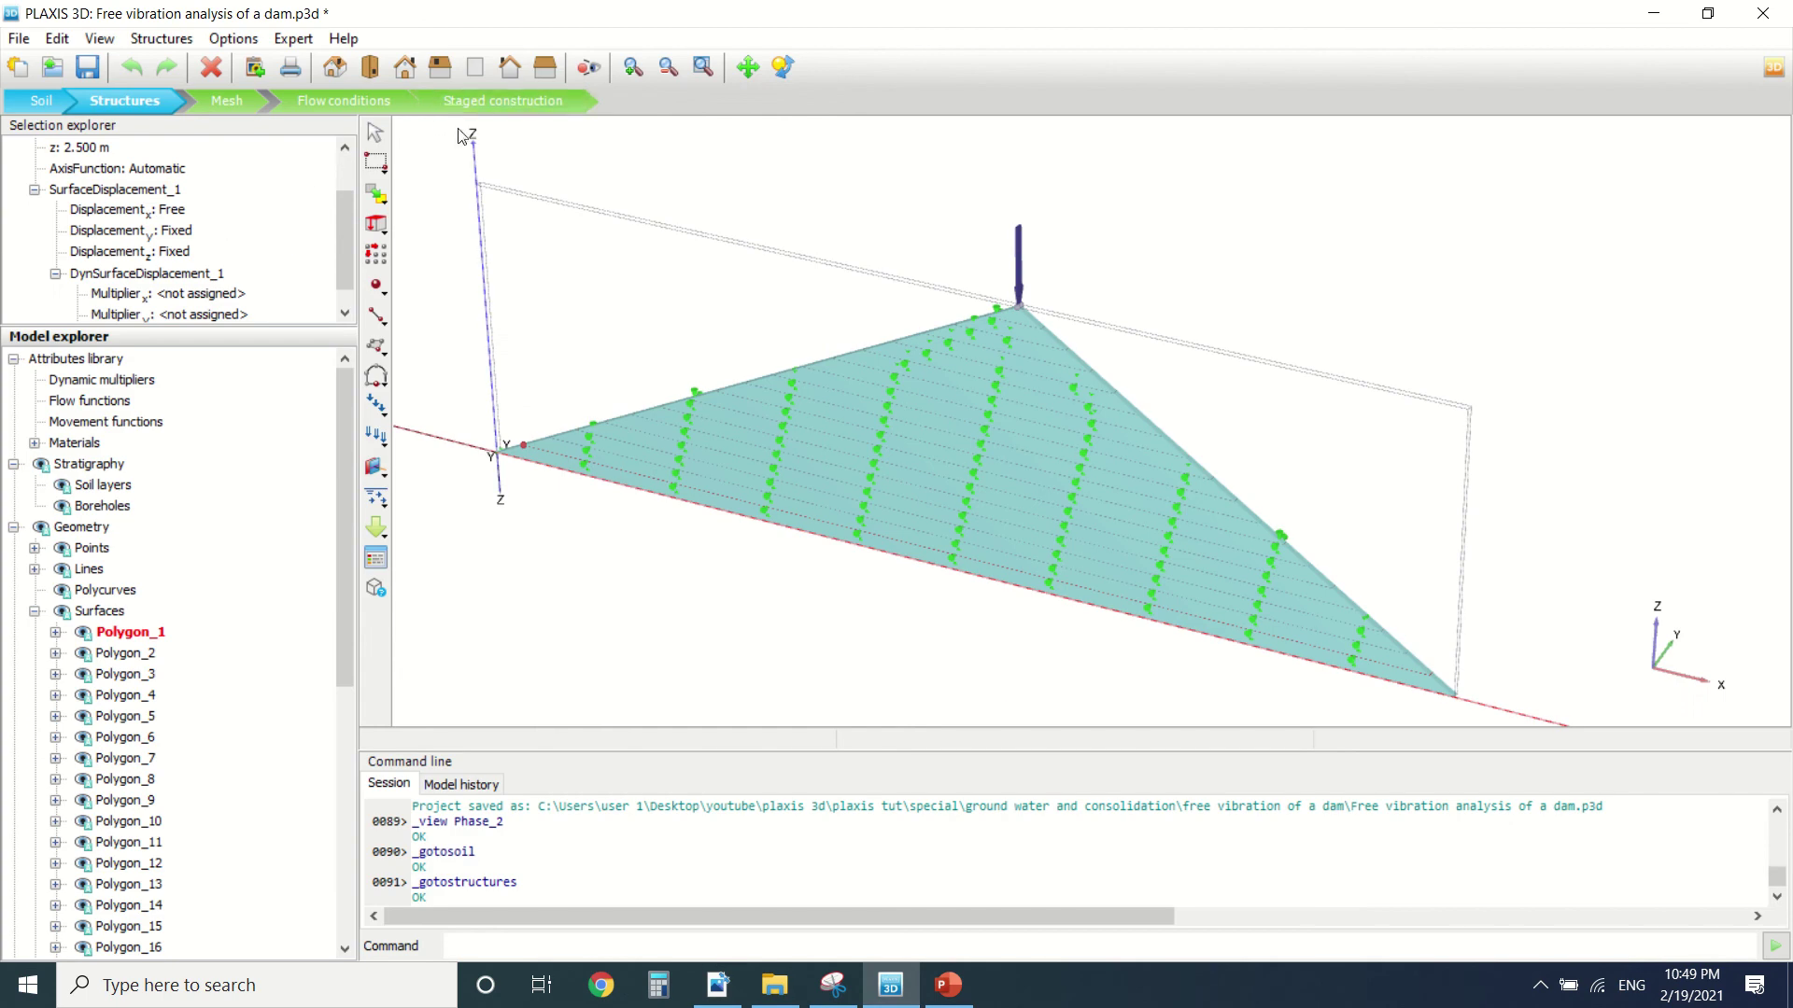
Open the Phases window and review plastic Phase_1 and its line load.
left_click(440, 103)
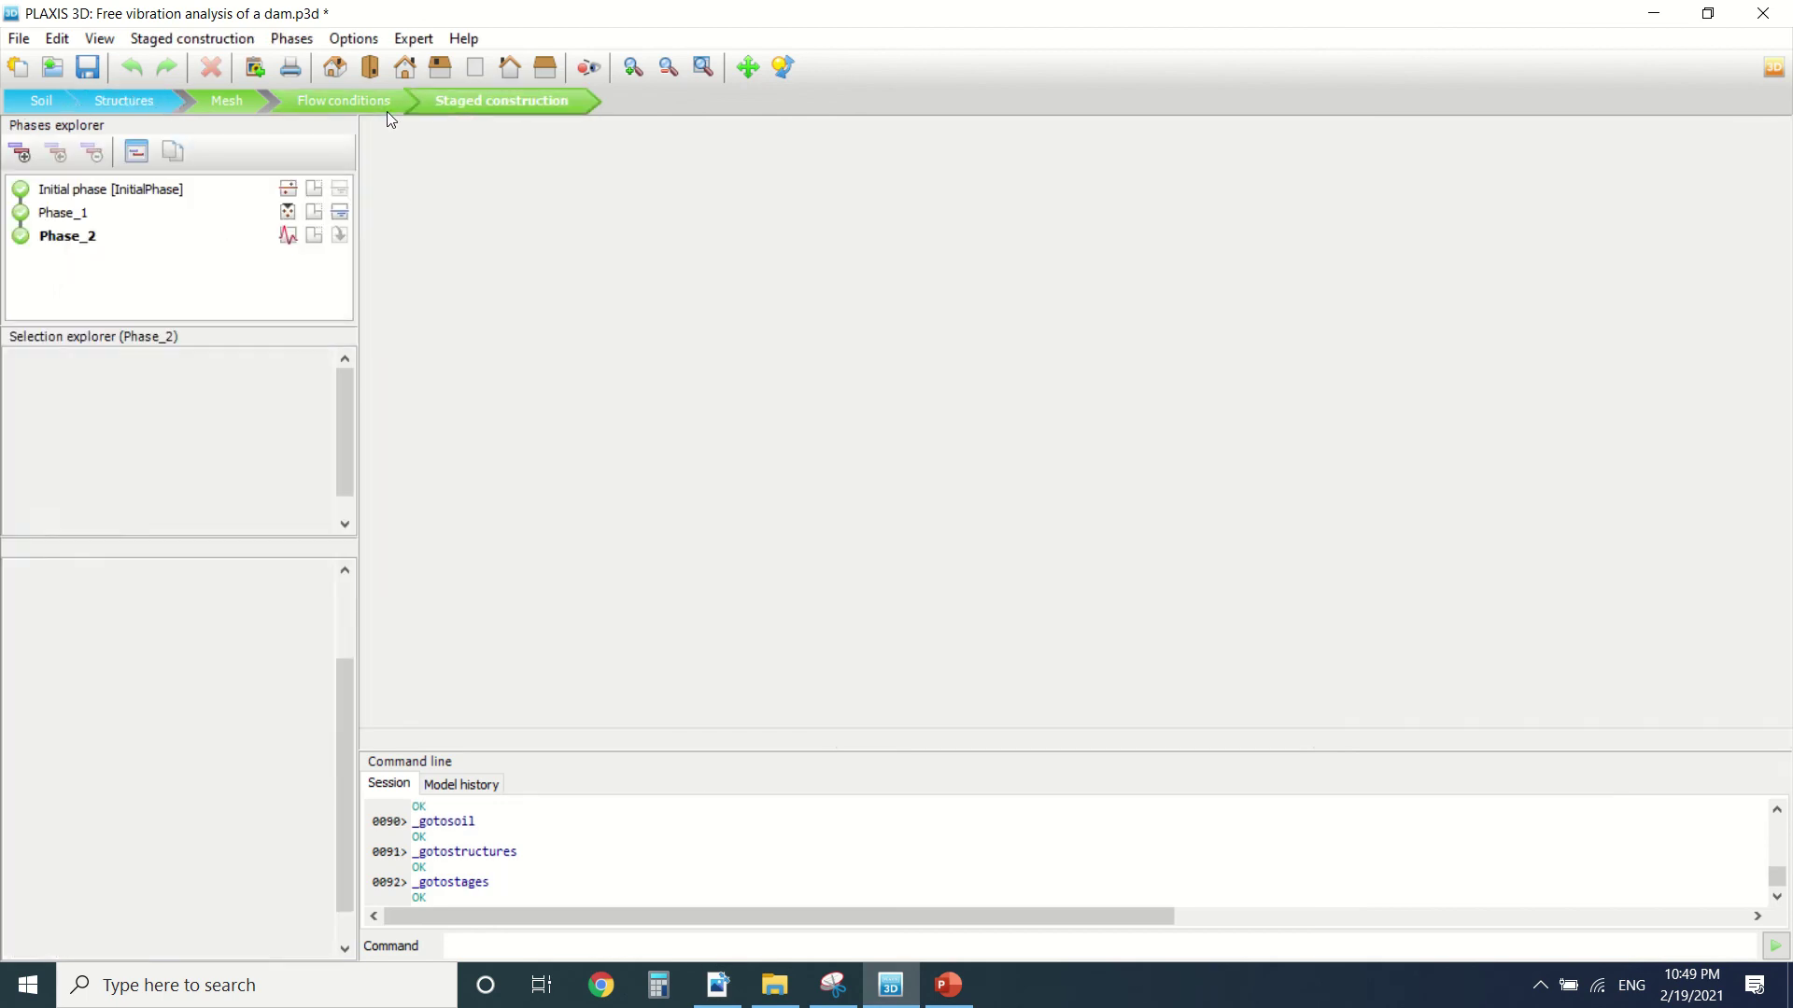
double_click(73, 191)
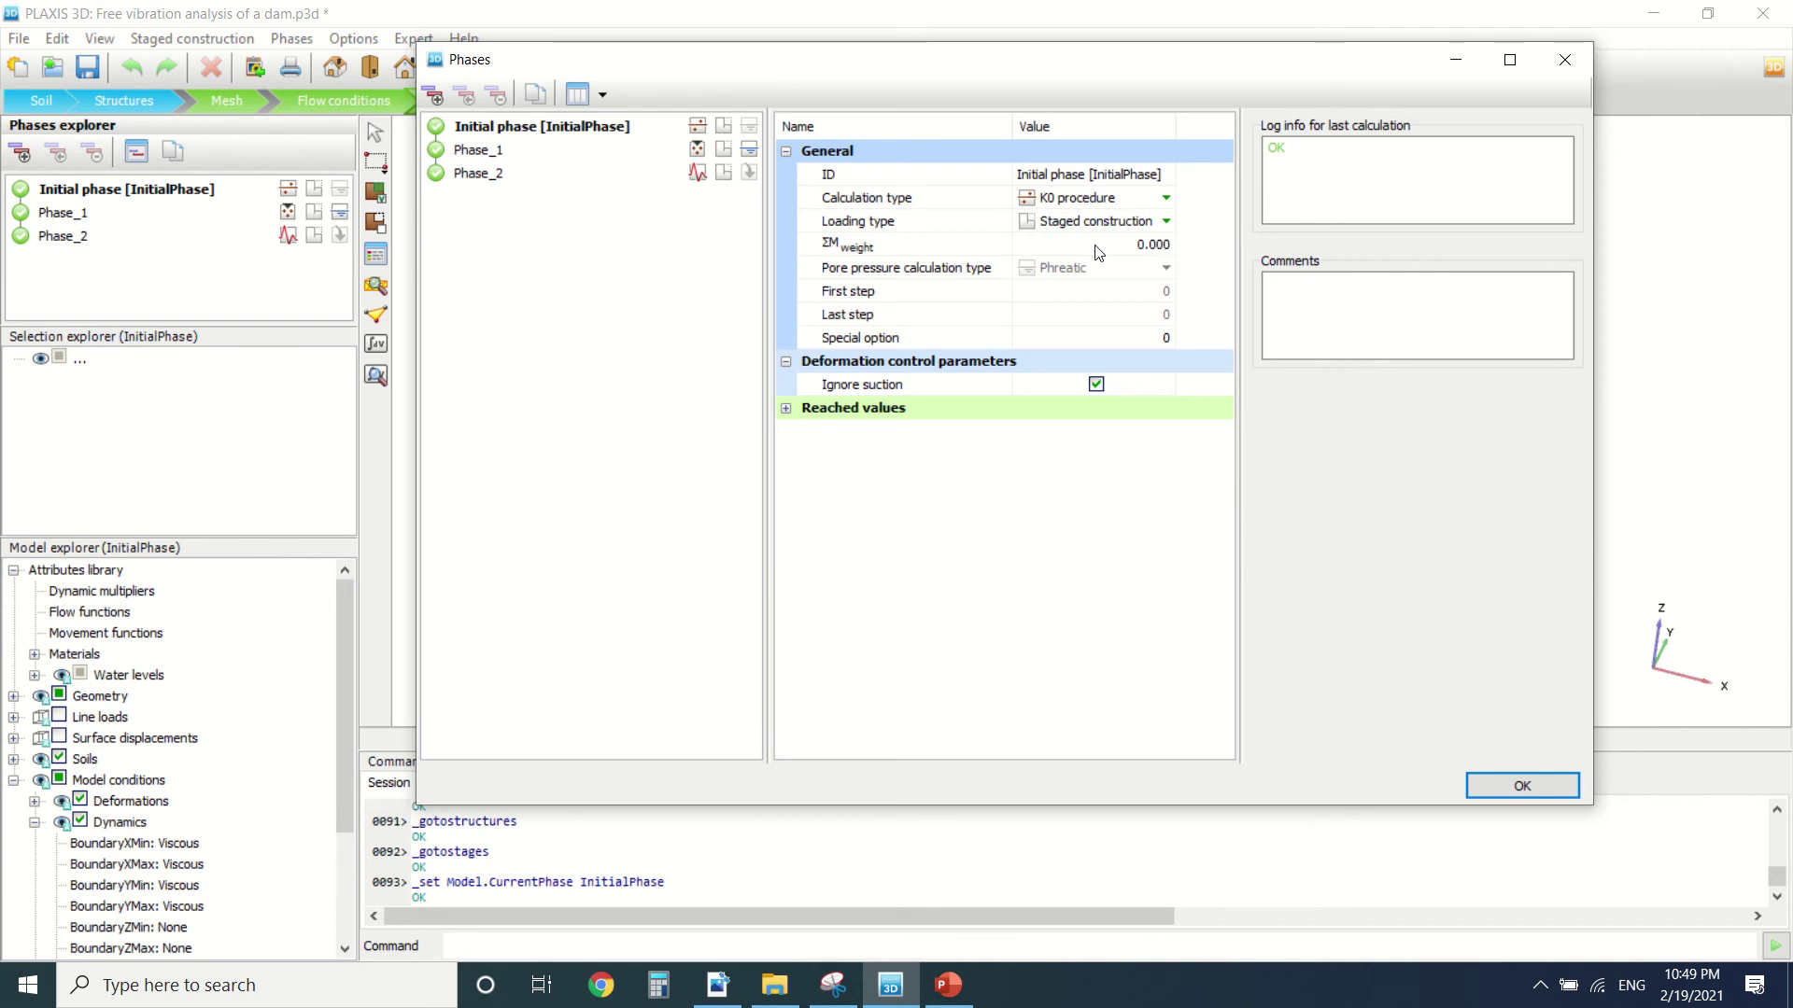
left_click(483, 151)
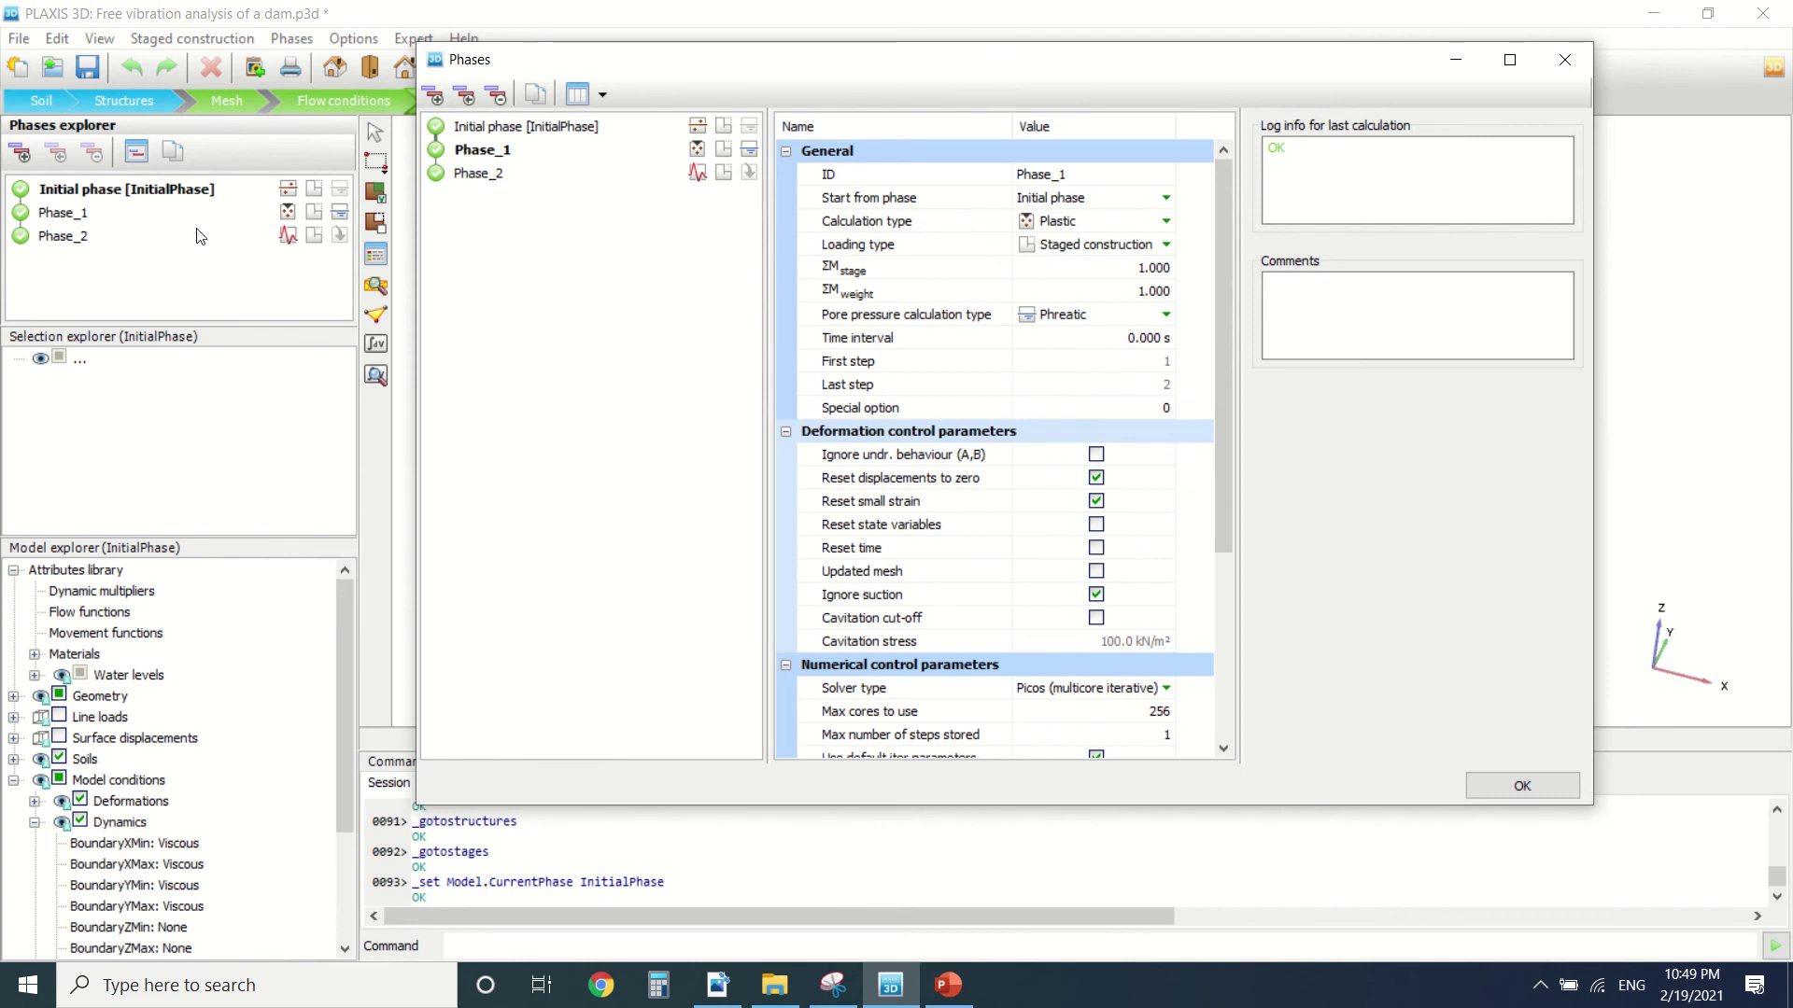
left_click(23, 213)
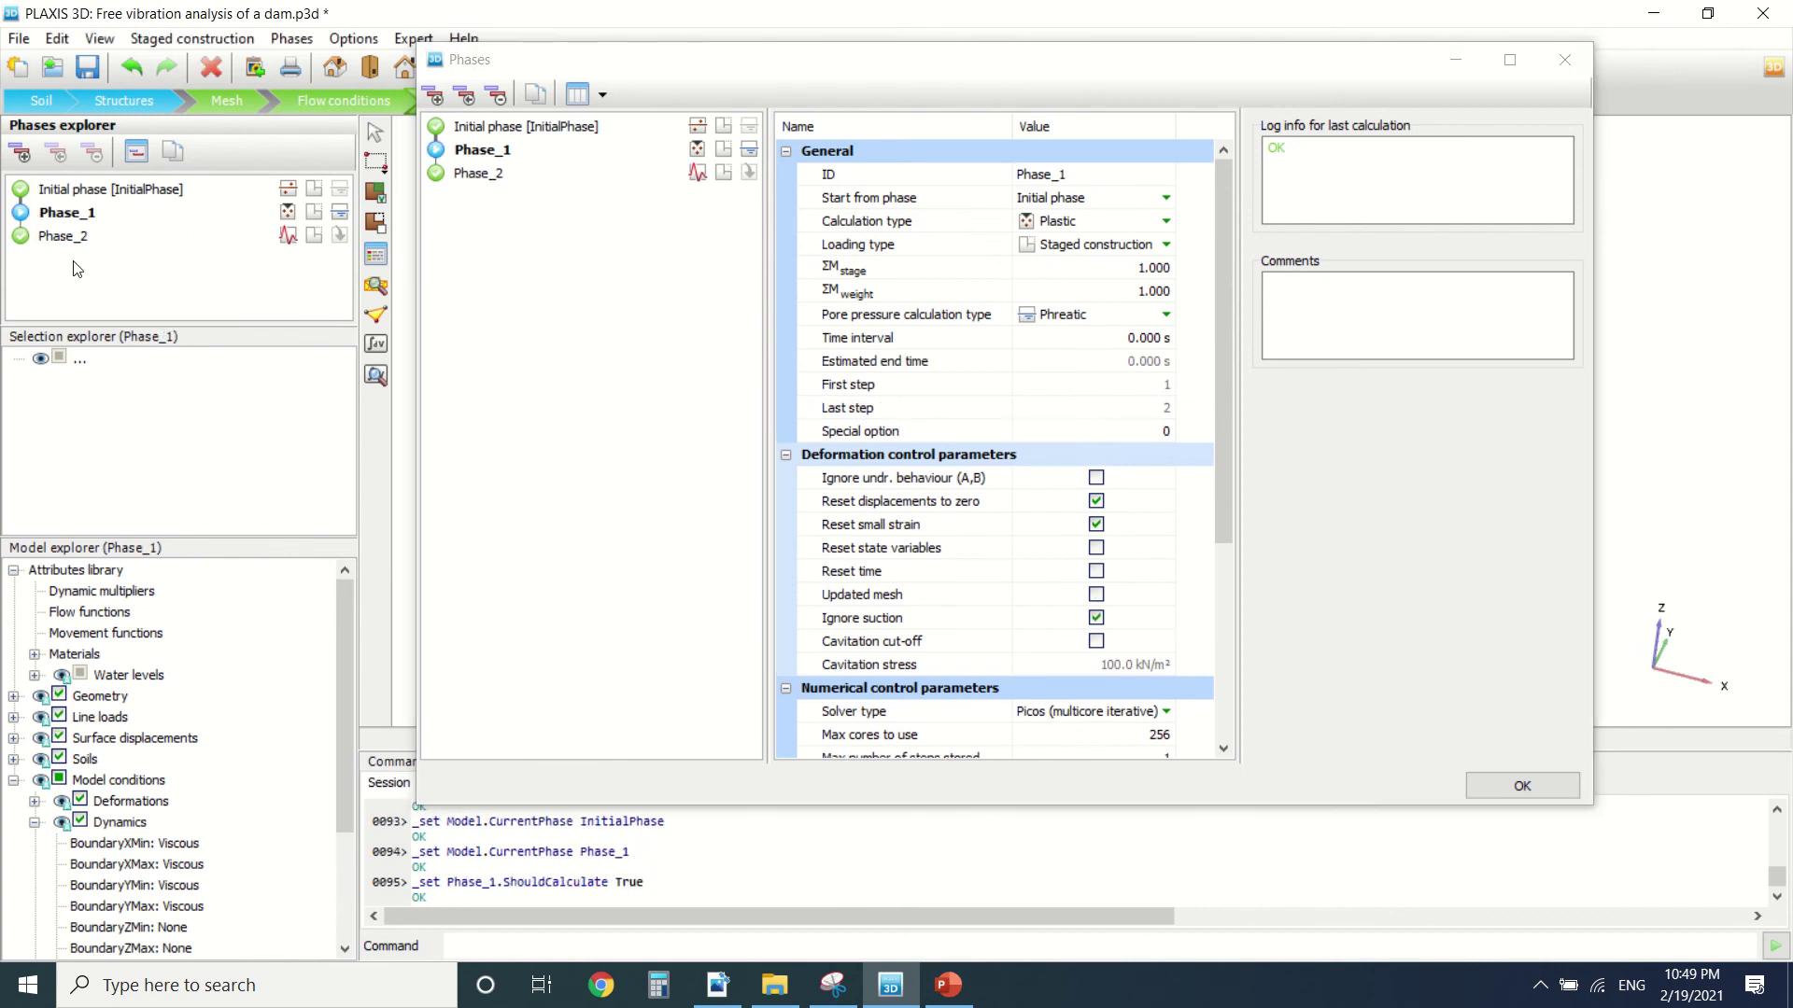
left_click(110, 721)
Leave Phase_1 unmarked for calculation and review Phase_2's 10 s dynamic settings.
left_click(22, 213)
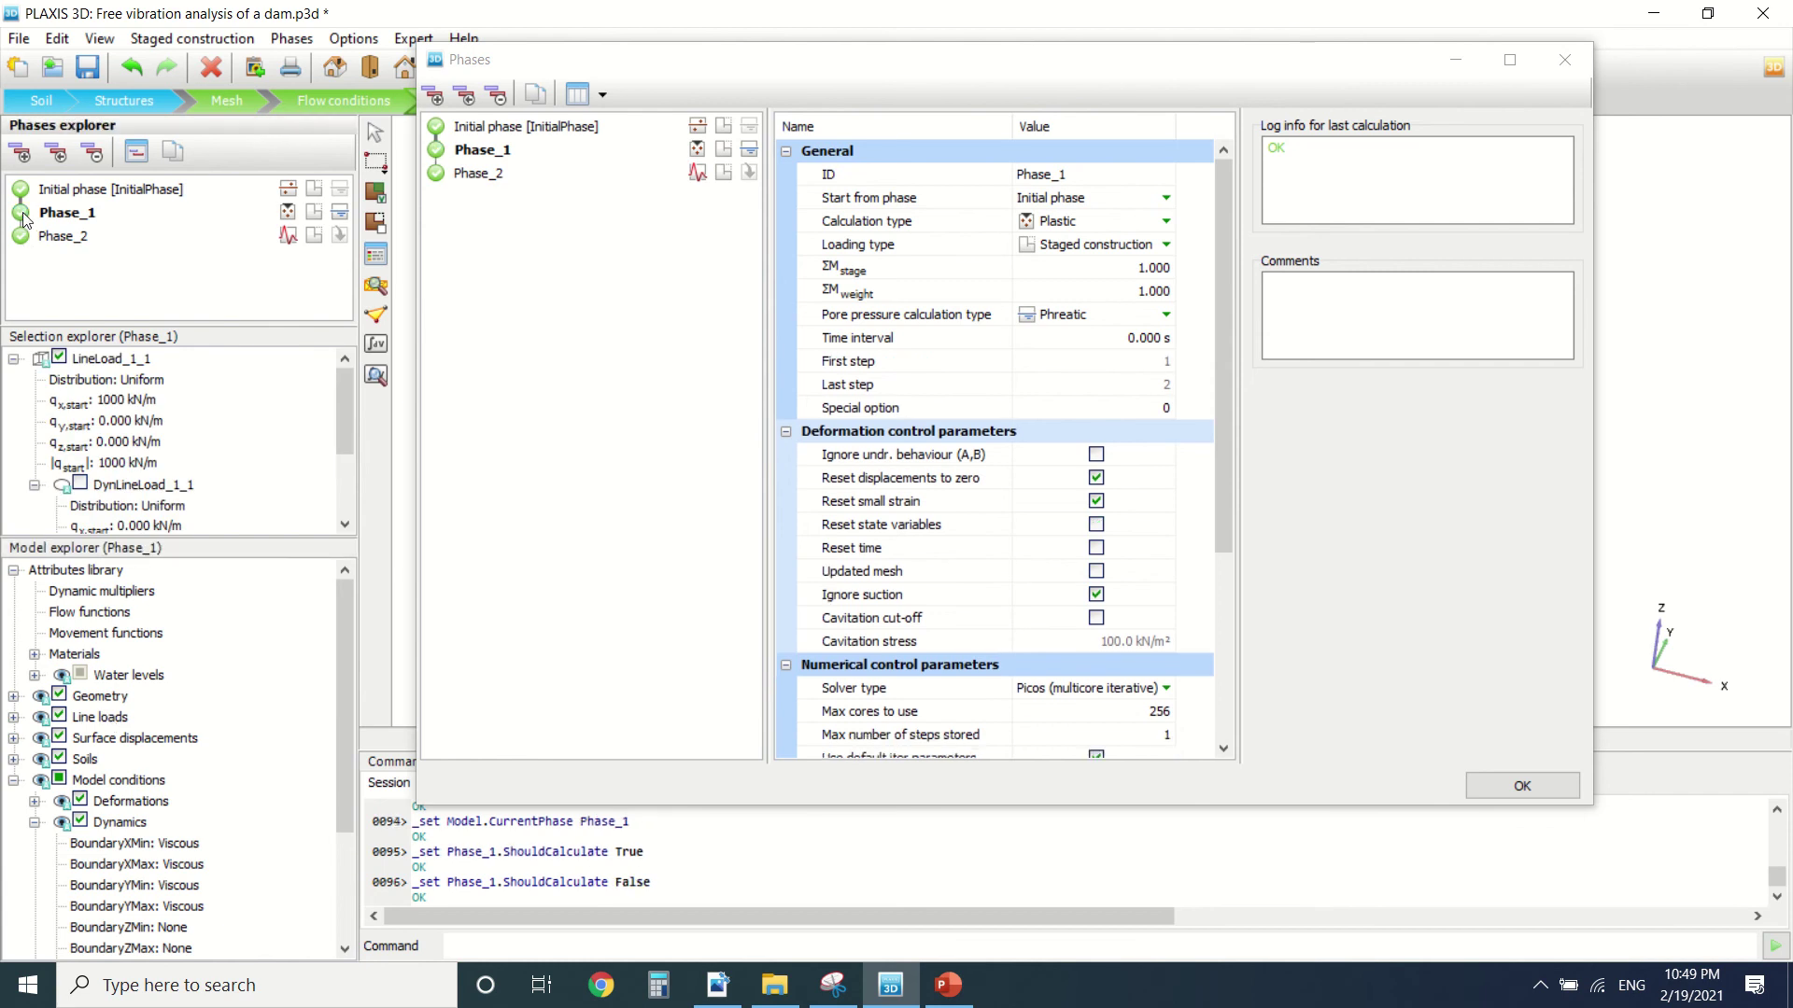
left_click(21, 214)
left_click(21, 214)
scroll(1156, 270, "down", 4)
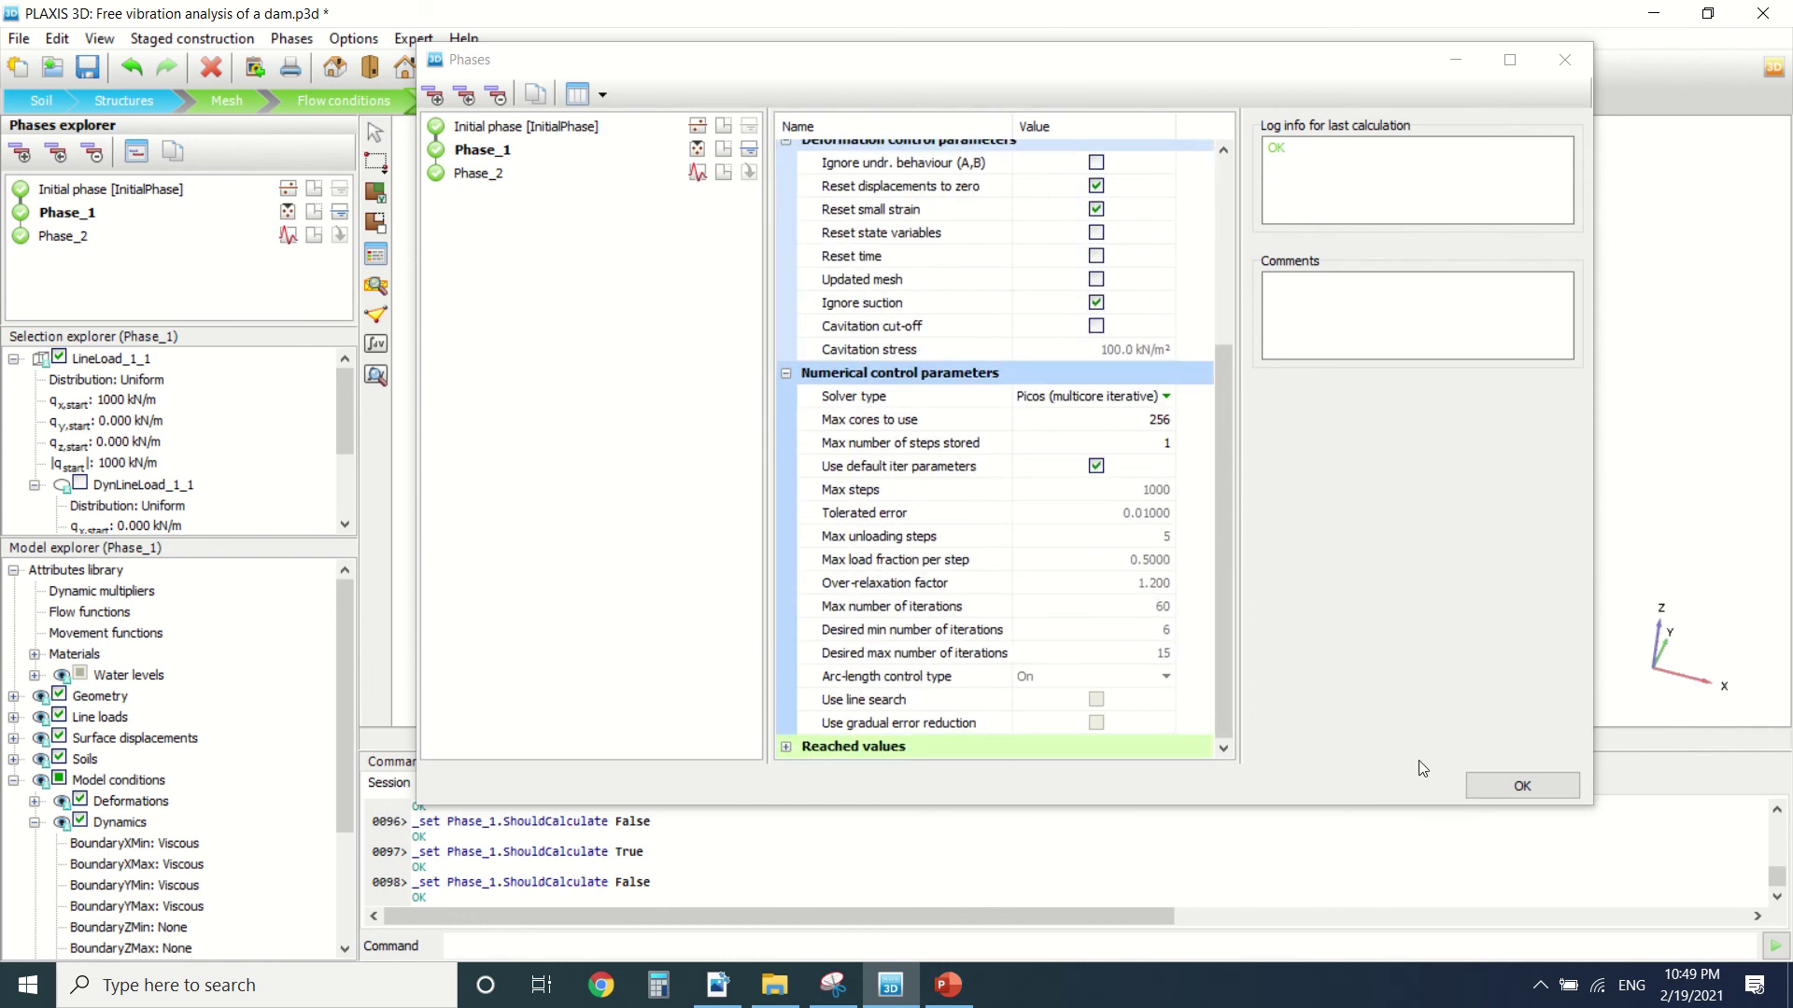
left_click(500, 176)
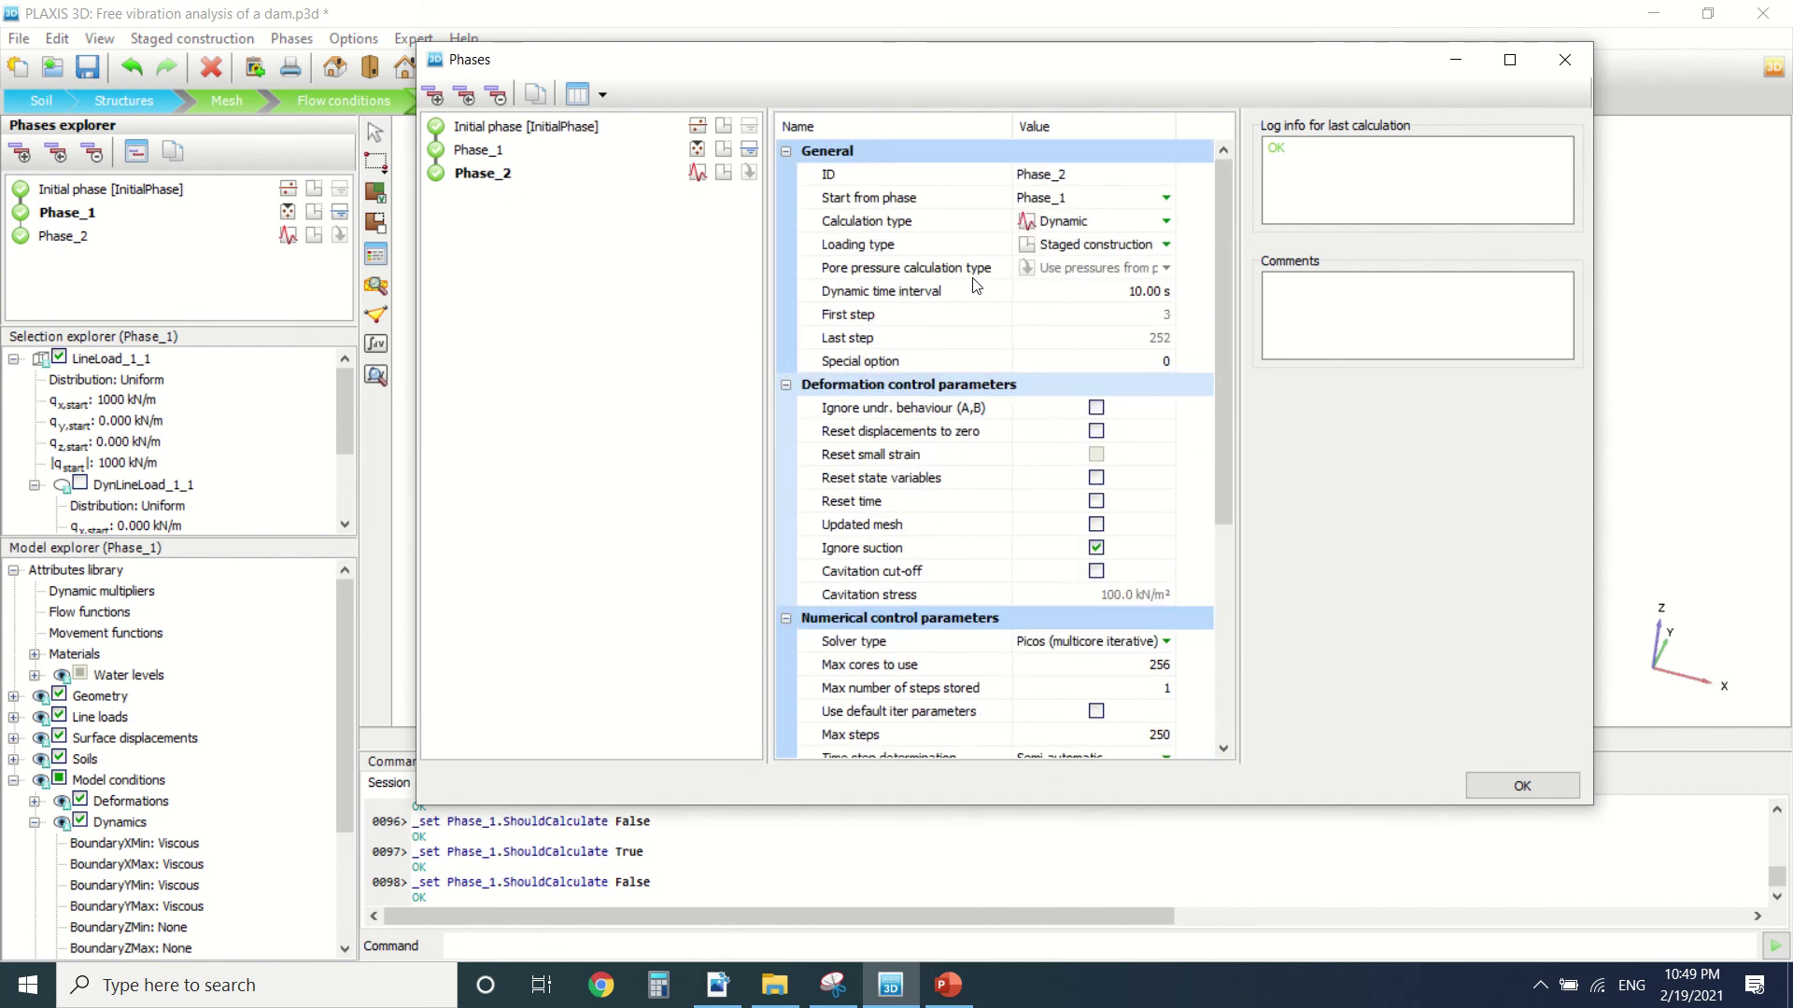
Check Phase_2's calculation type options and dynamic settings.
left_click(1117, 224)
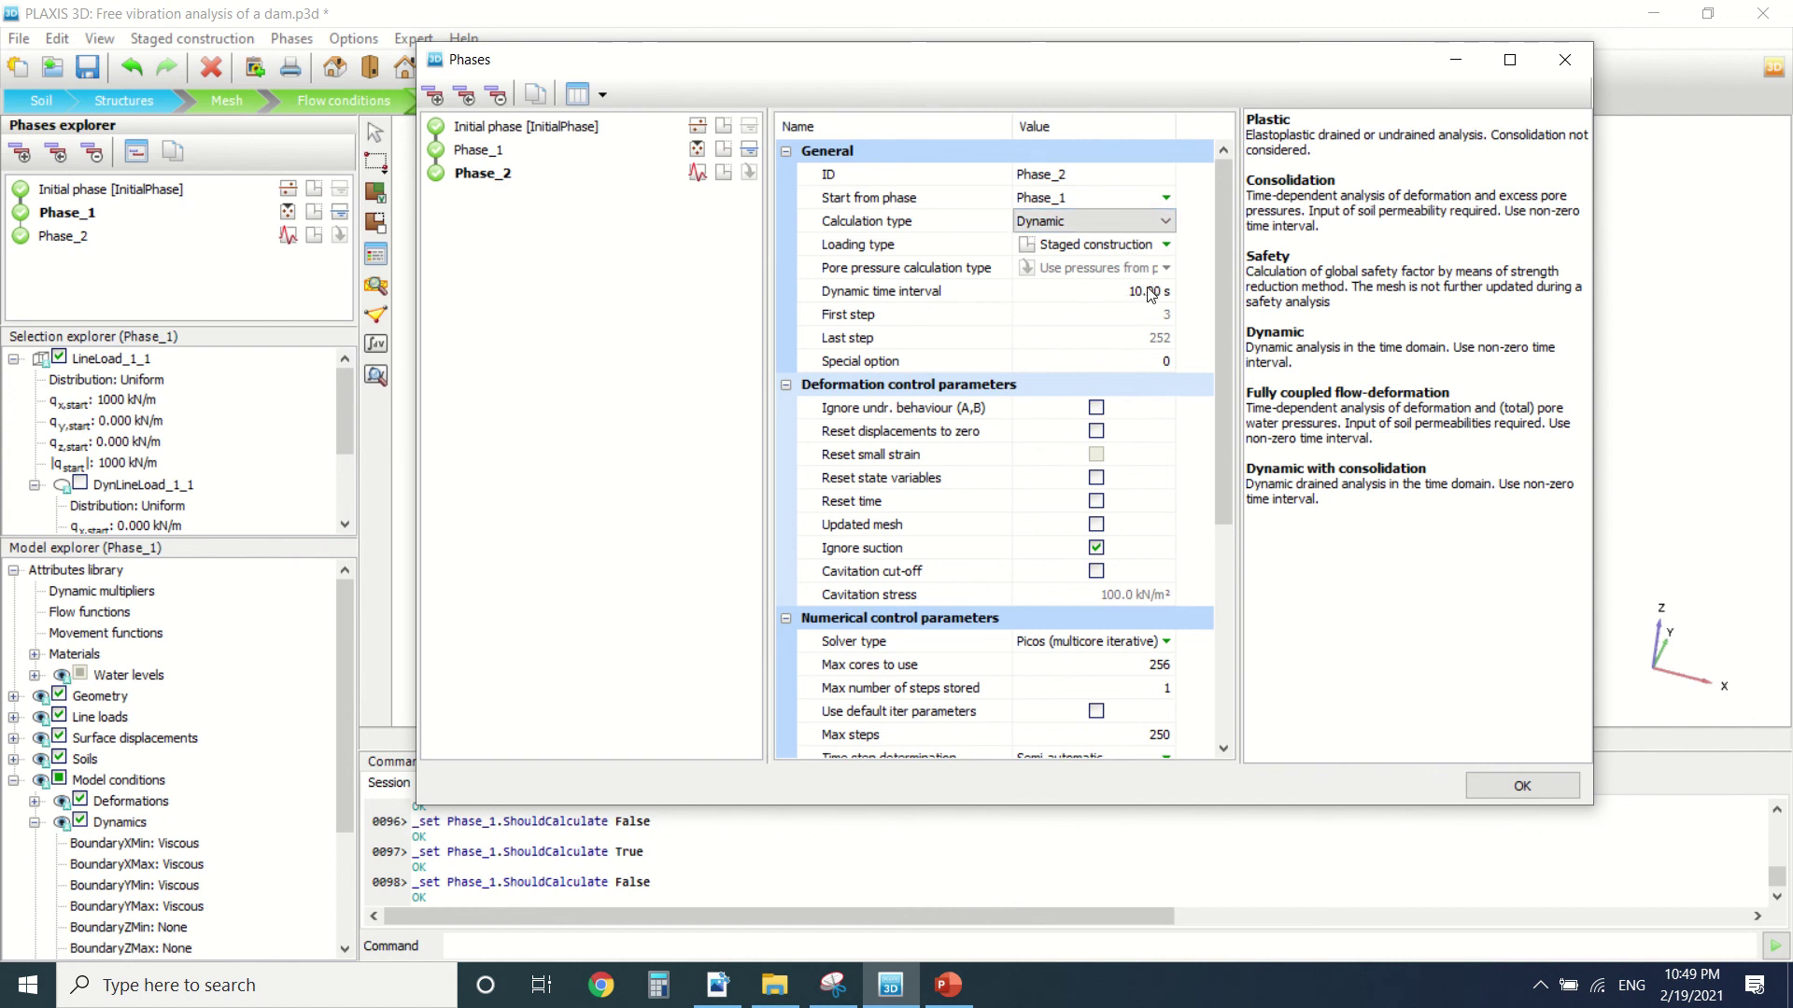
scroll(1125, 322, "down", 3)
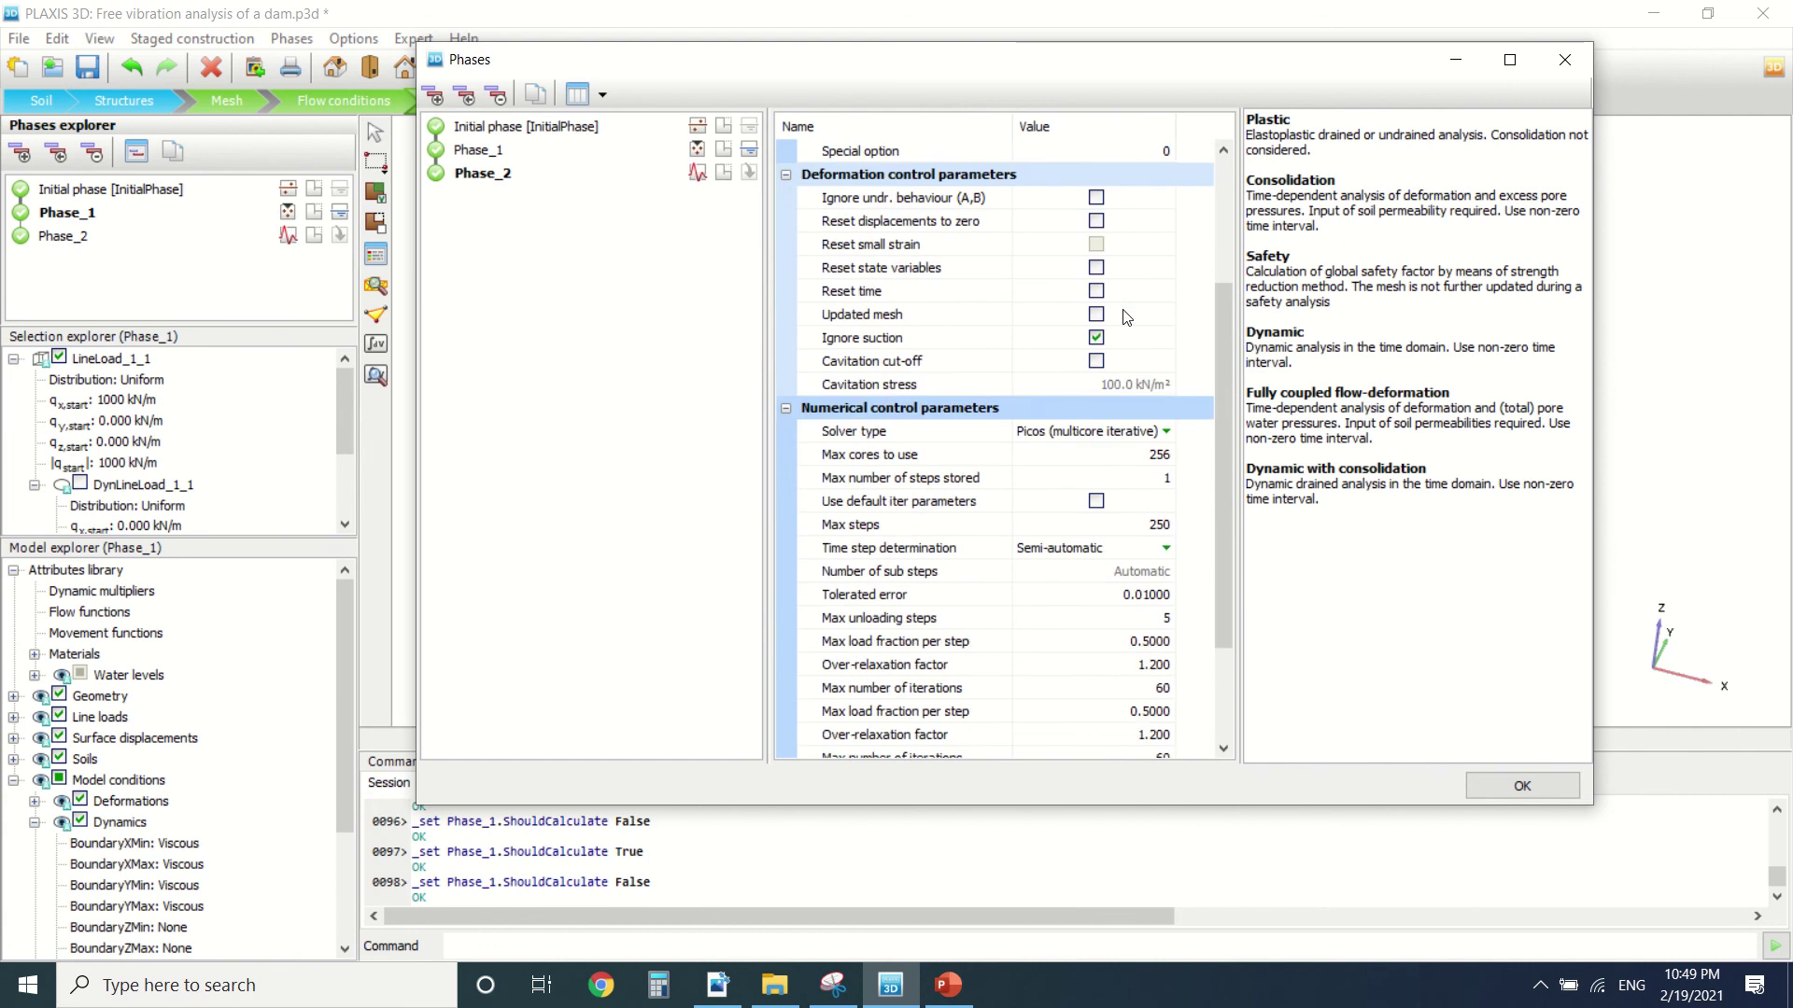
scroll(1055, 428, "down", 1)
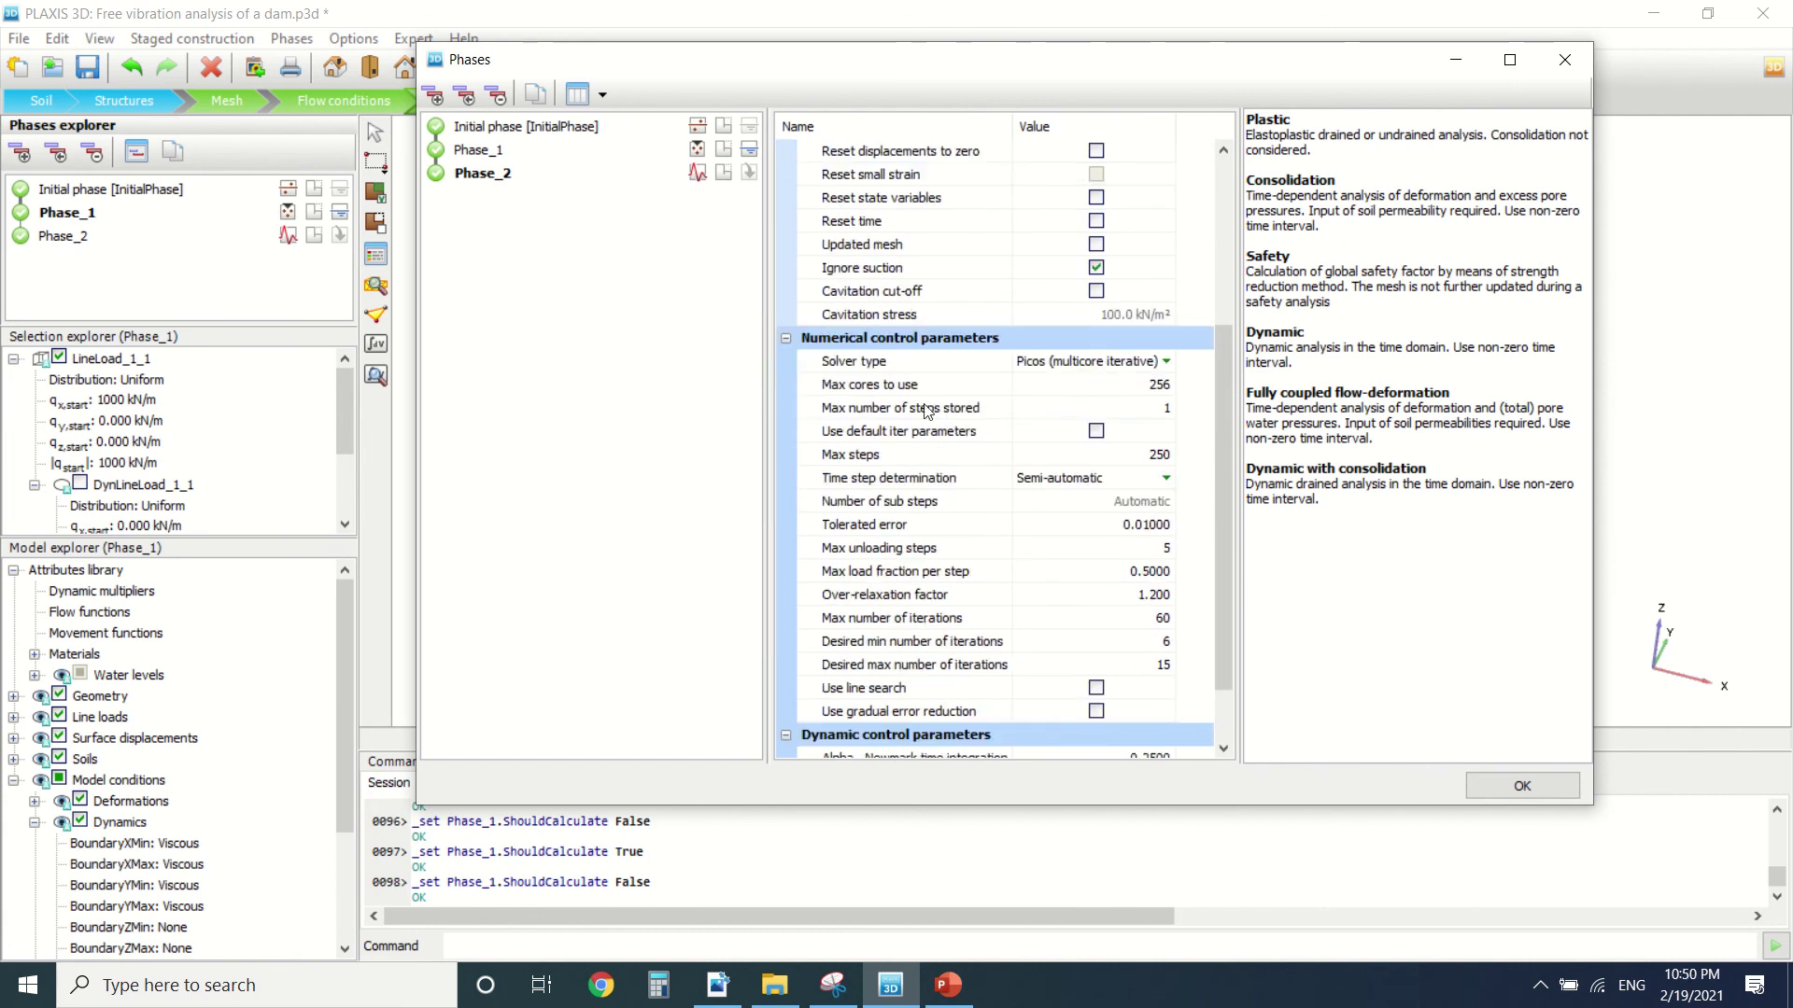
scroll(983, 560, "down", 1)
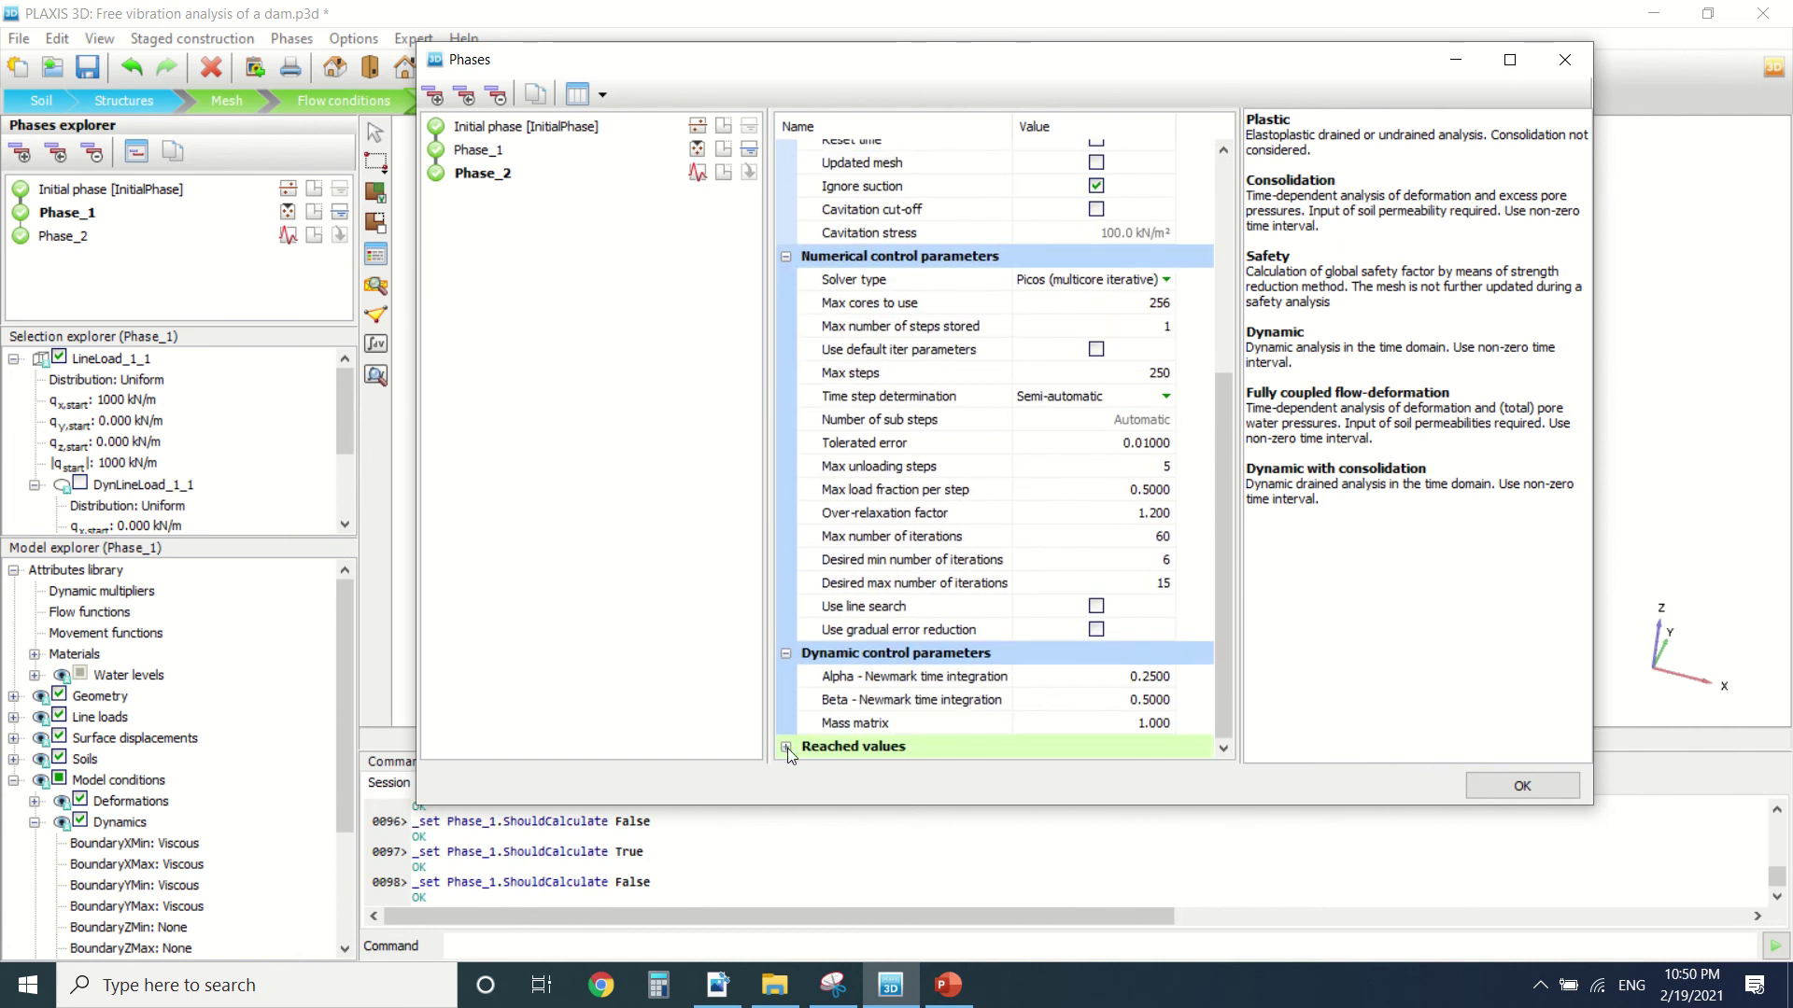
Find the validation PDF's numerical settings and crest horizontal displacement passage.
left_click(717, 985)
scroll(817, 570, "up", 5)
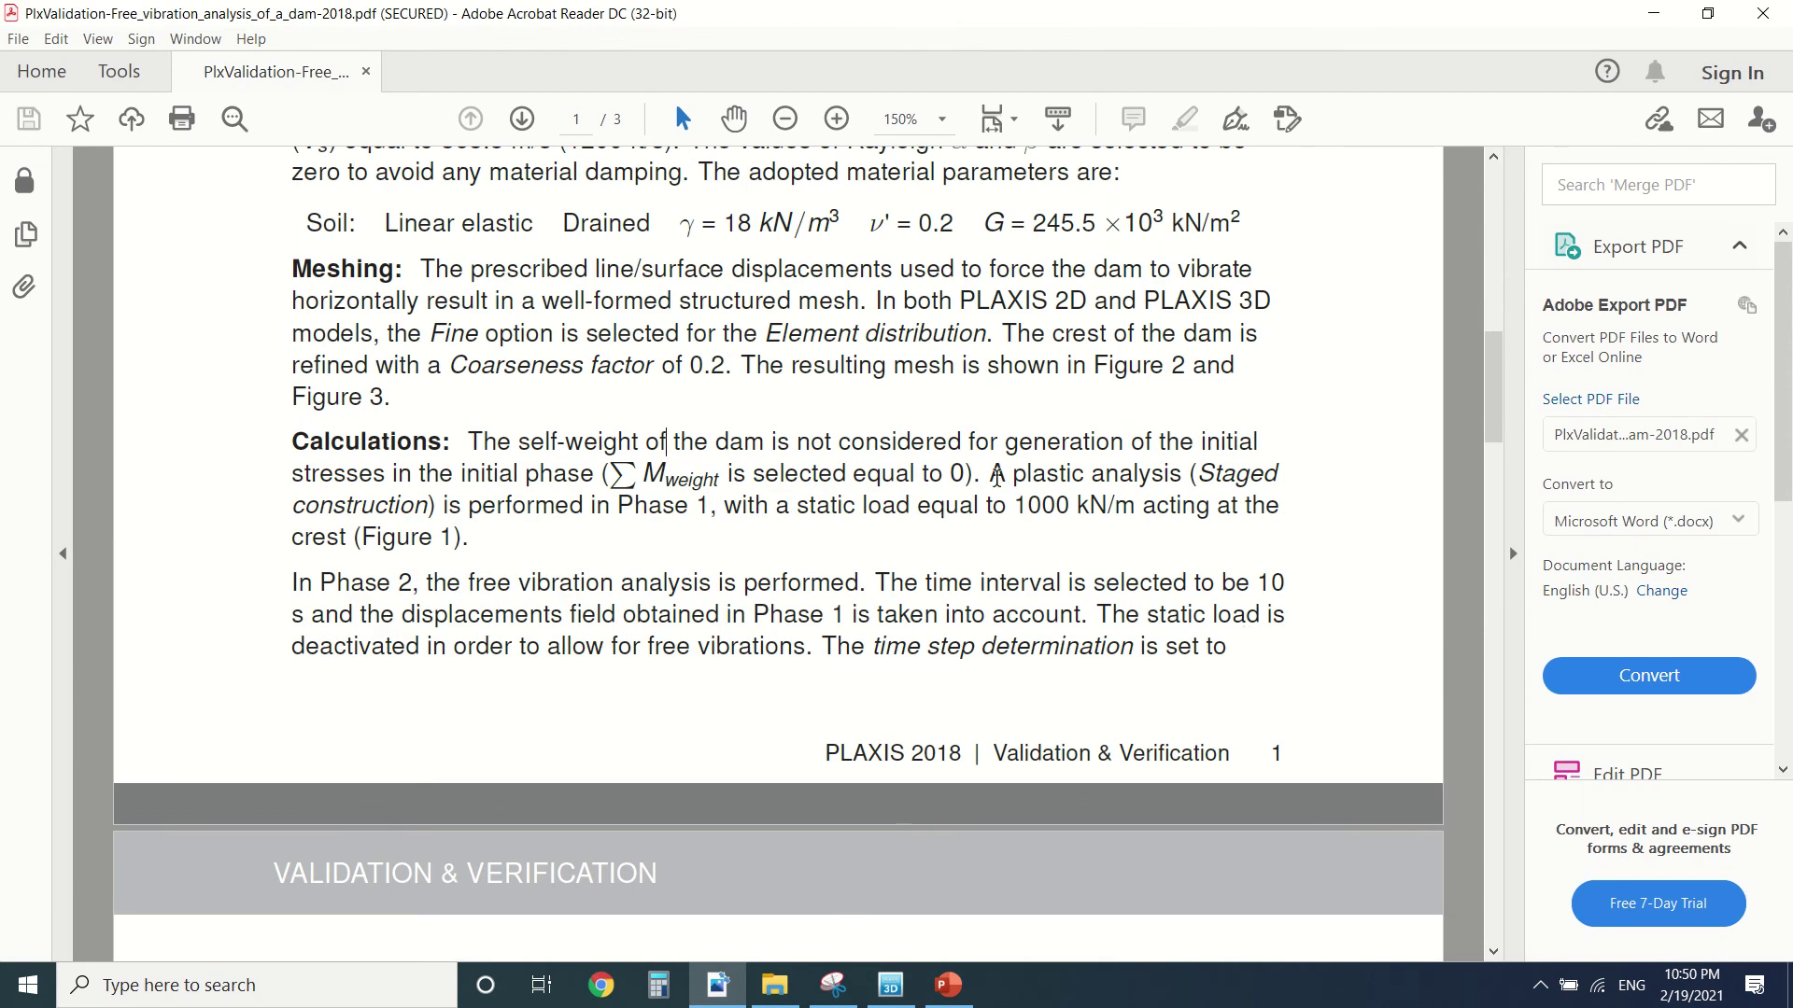
scroll(996, 476, "down", 14)
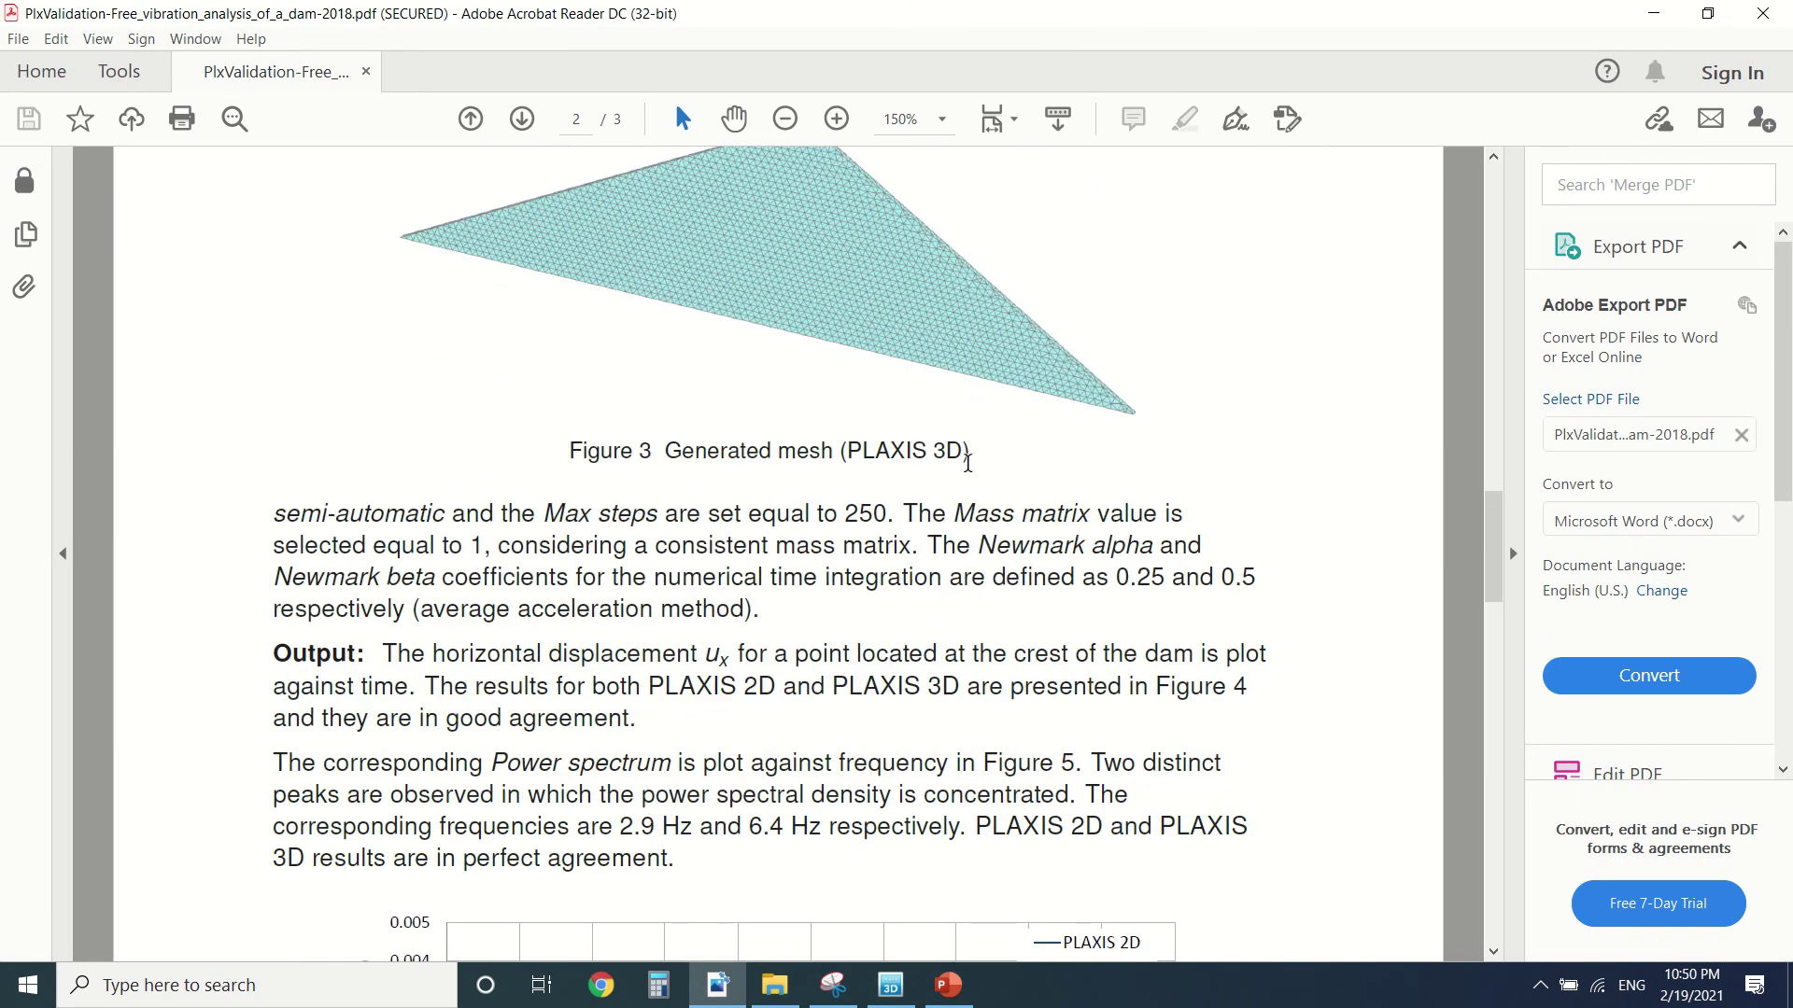
Close the Phases window and open the calculation results in Output.
left_click(891, 985)
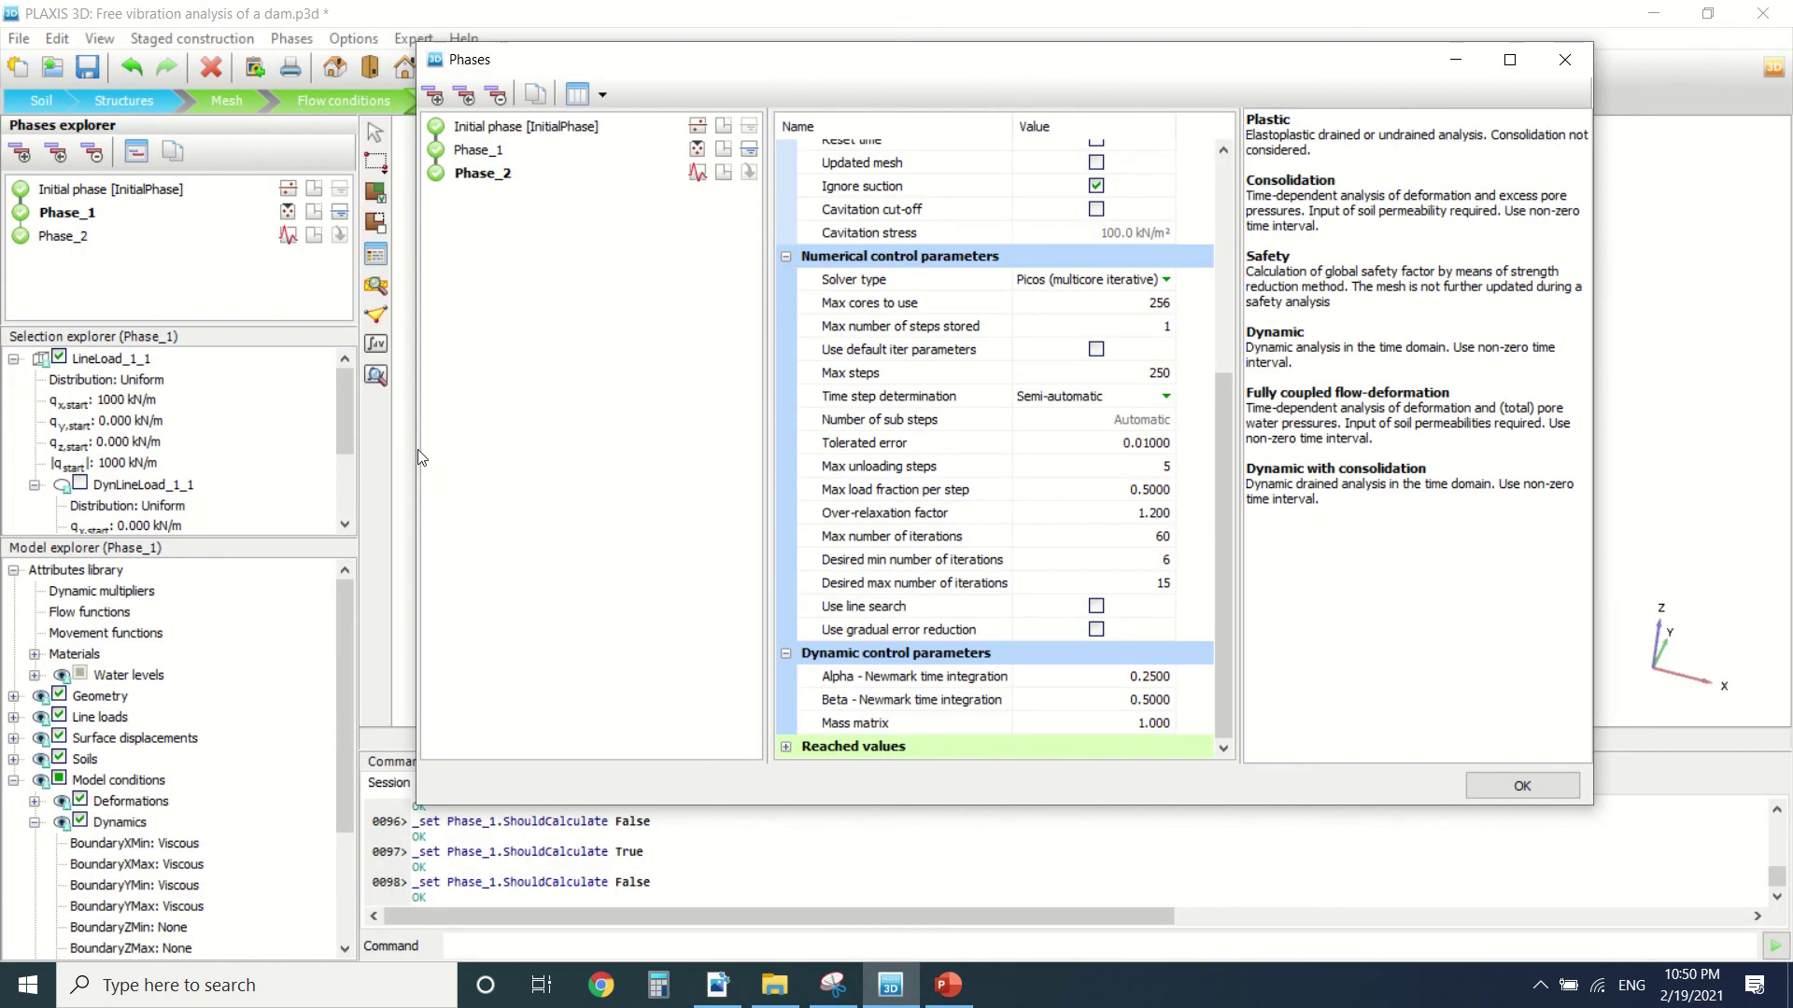
left_click(1582, 62)
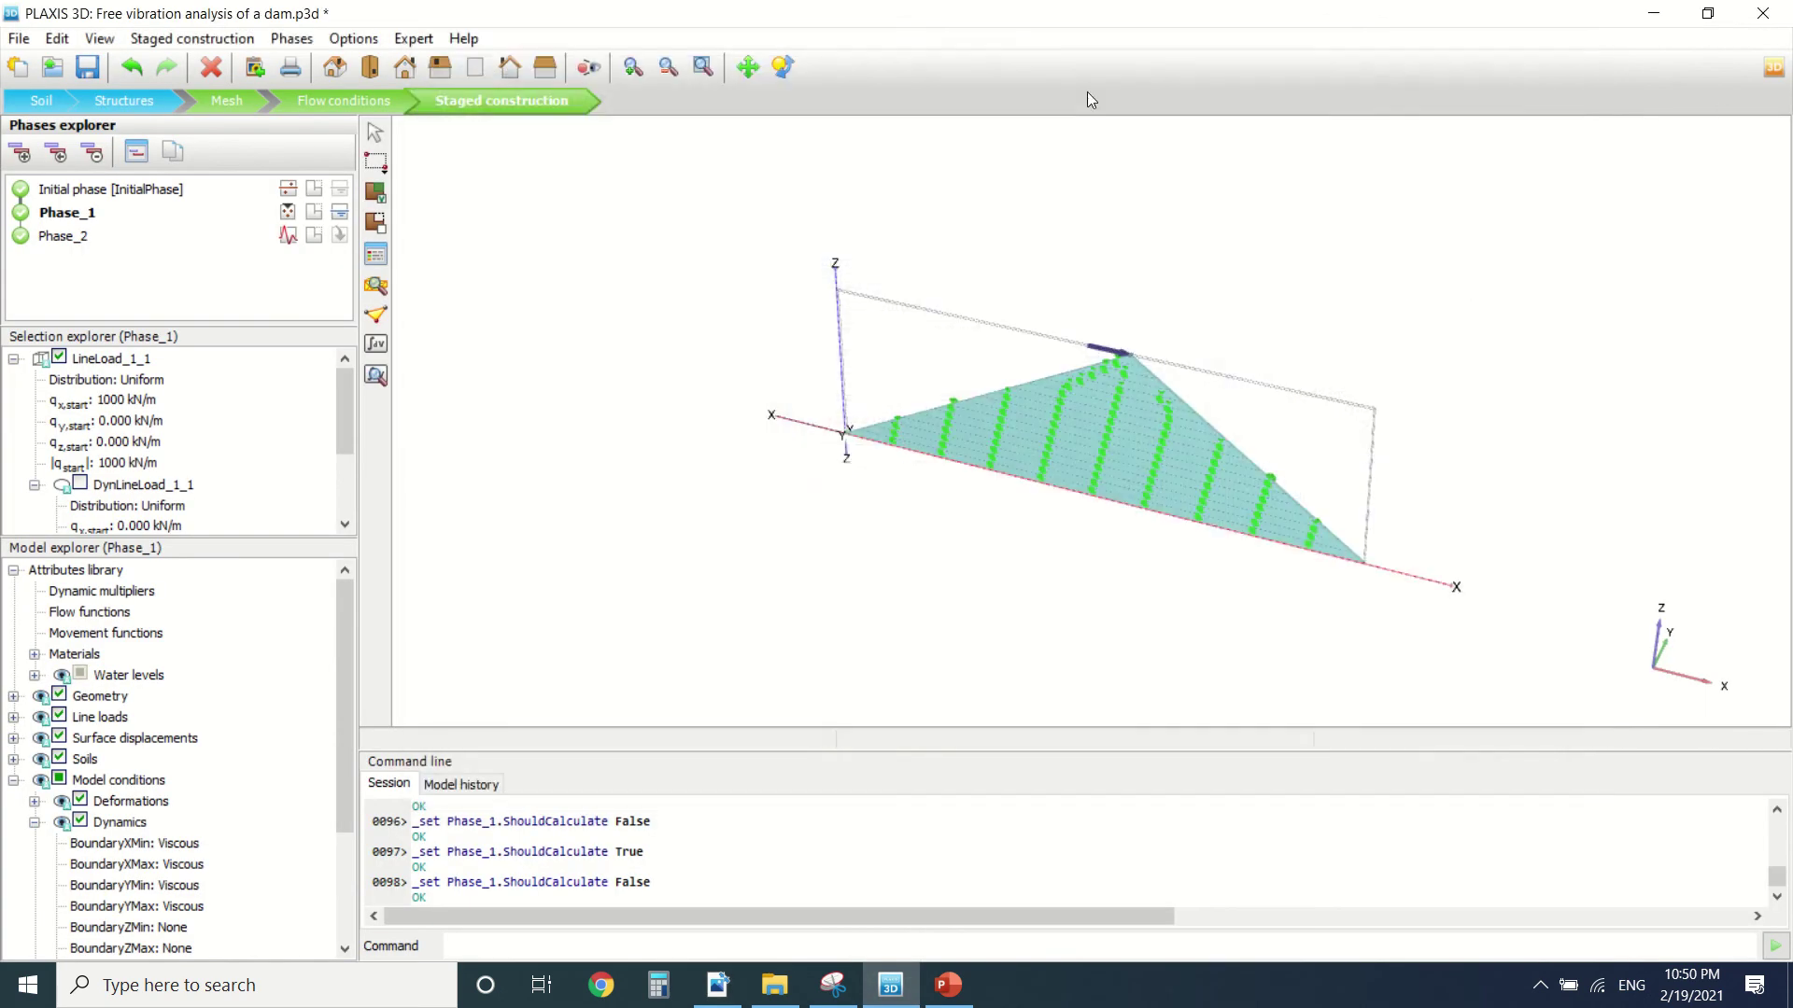
left_click(386, 374)
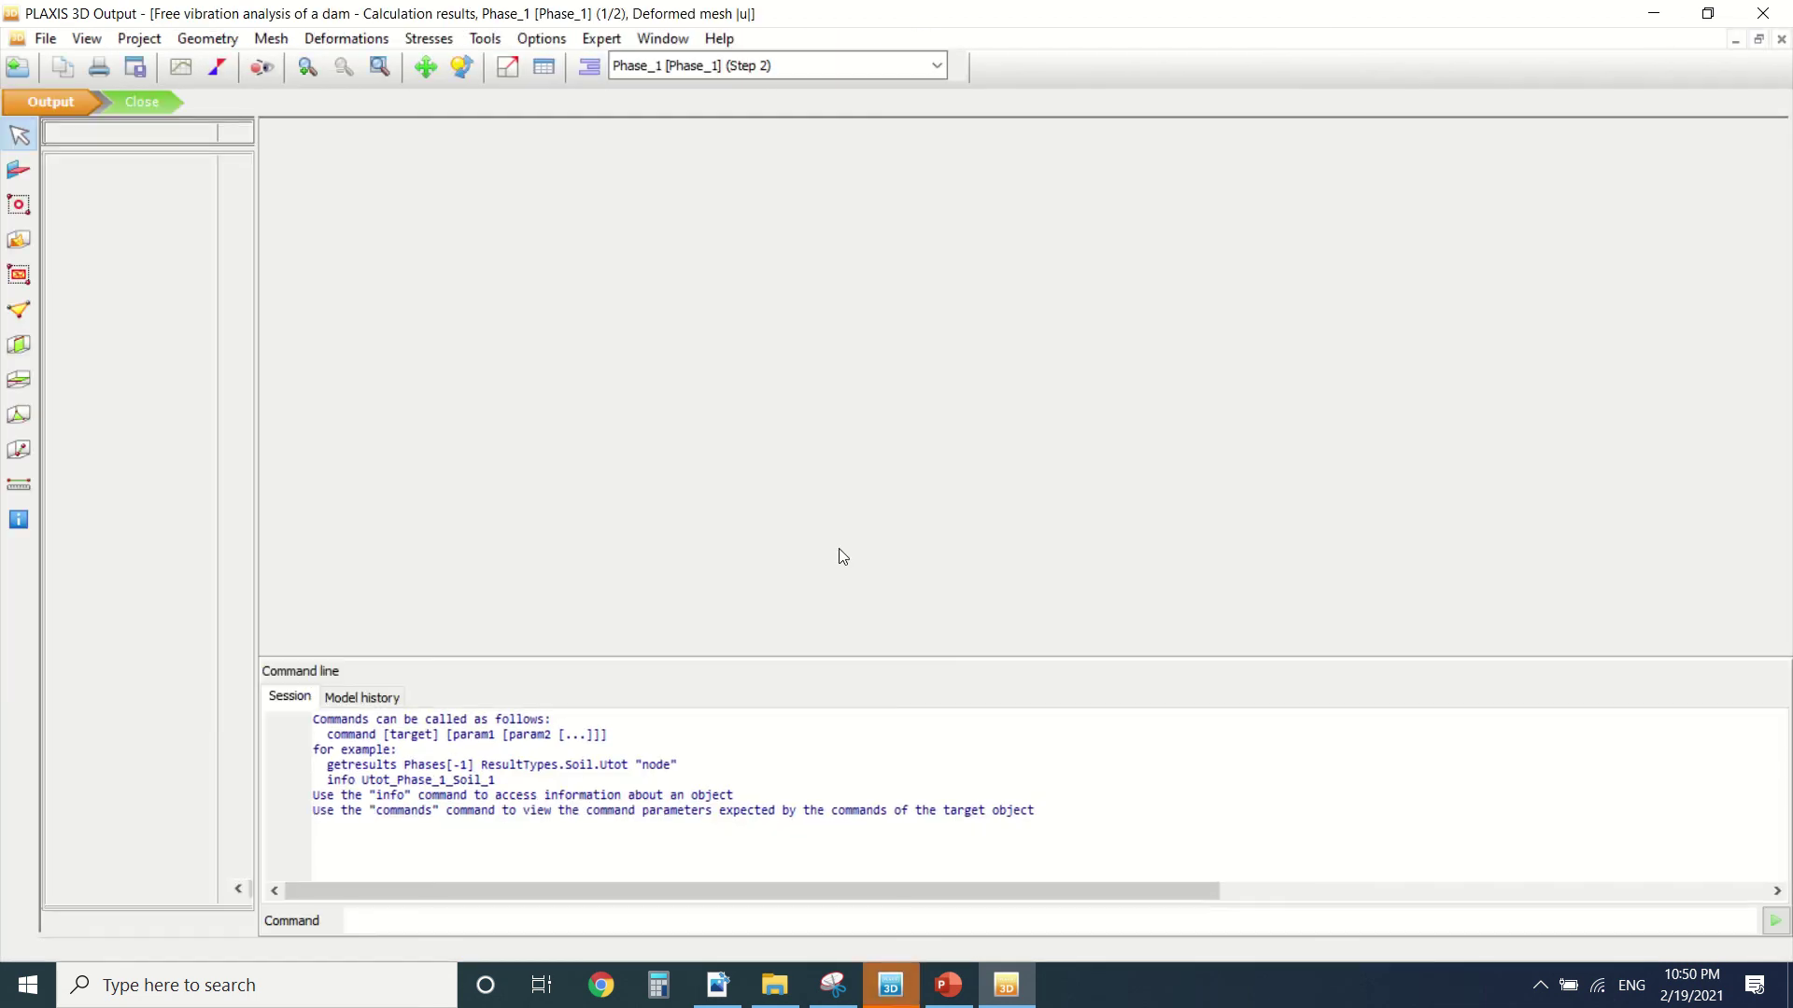
Scroll the validation PDF to Figure 5's spectral peaks at 2.9 and 6.4 Hz.
left_click(717, 985)
scroll(775, 554, "down", 5)
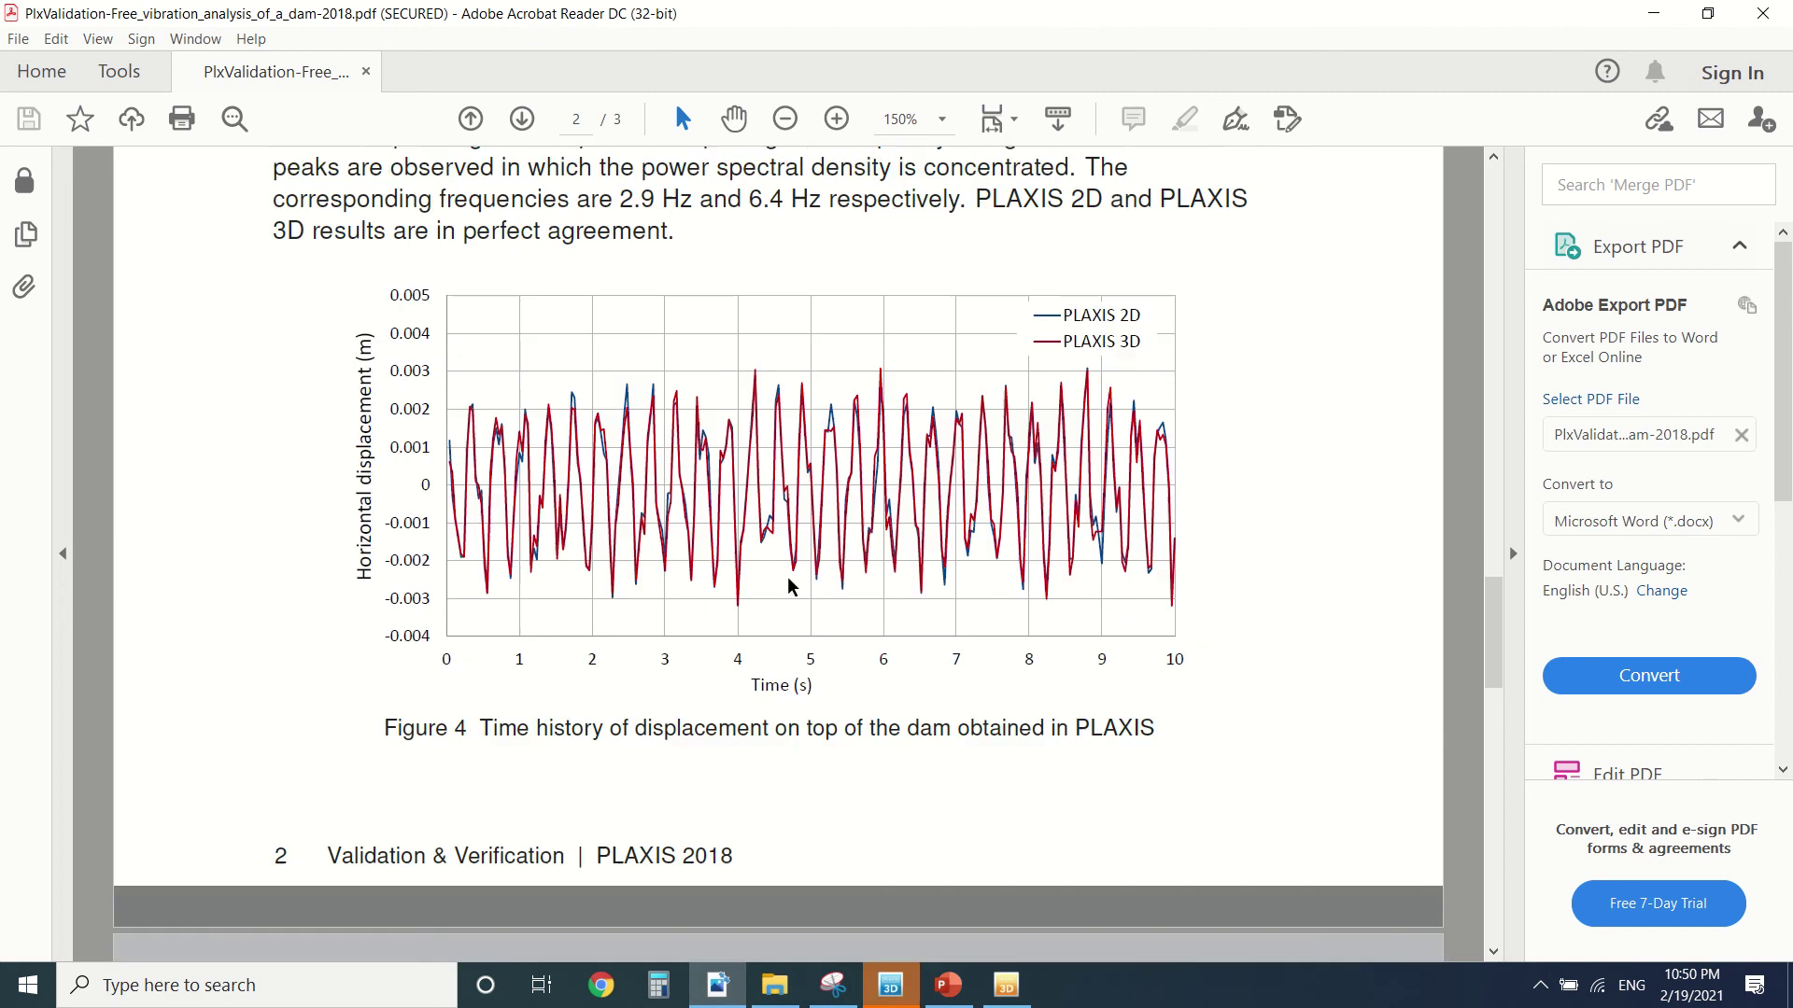
scroll(775, 555, "up", 1)
scroll(773, 552, "down", 3)
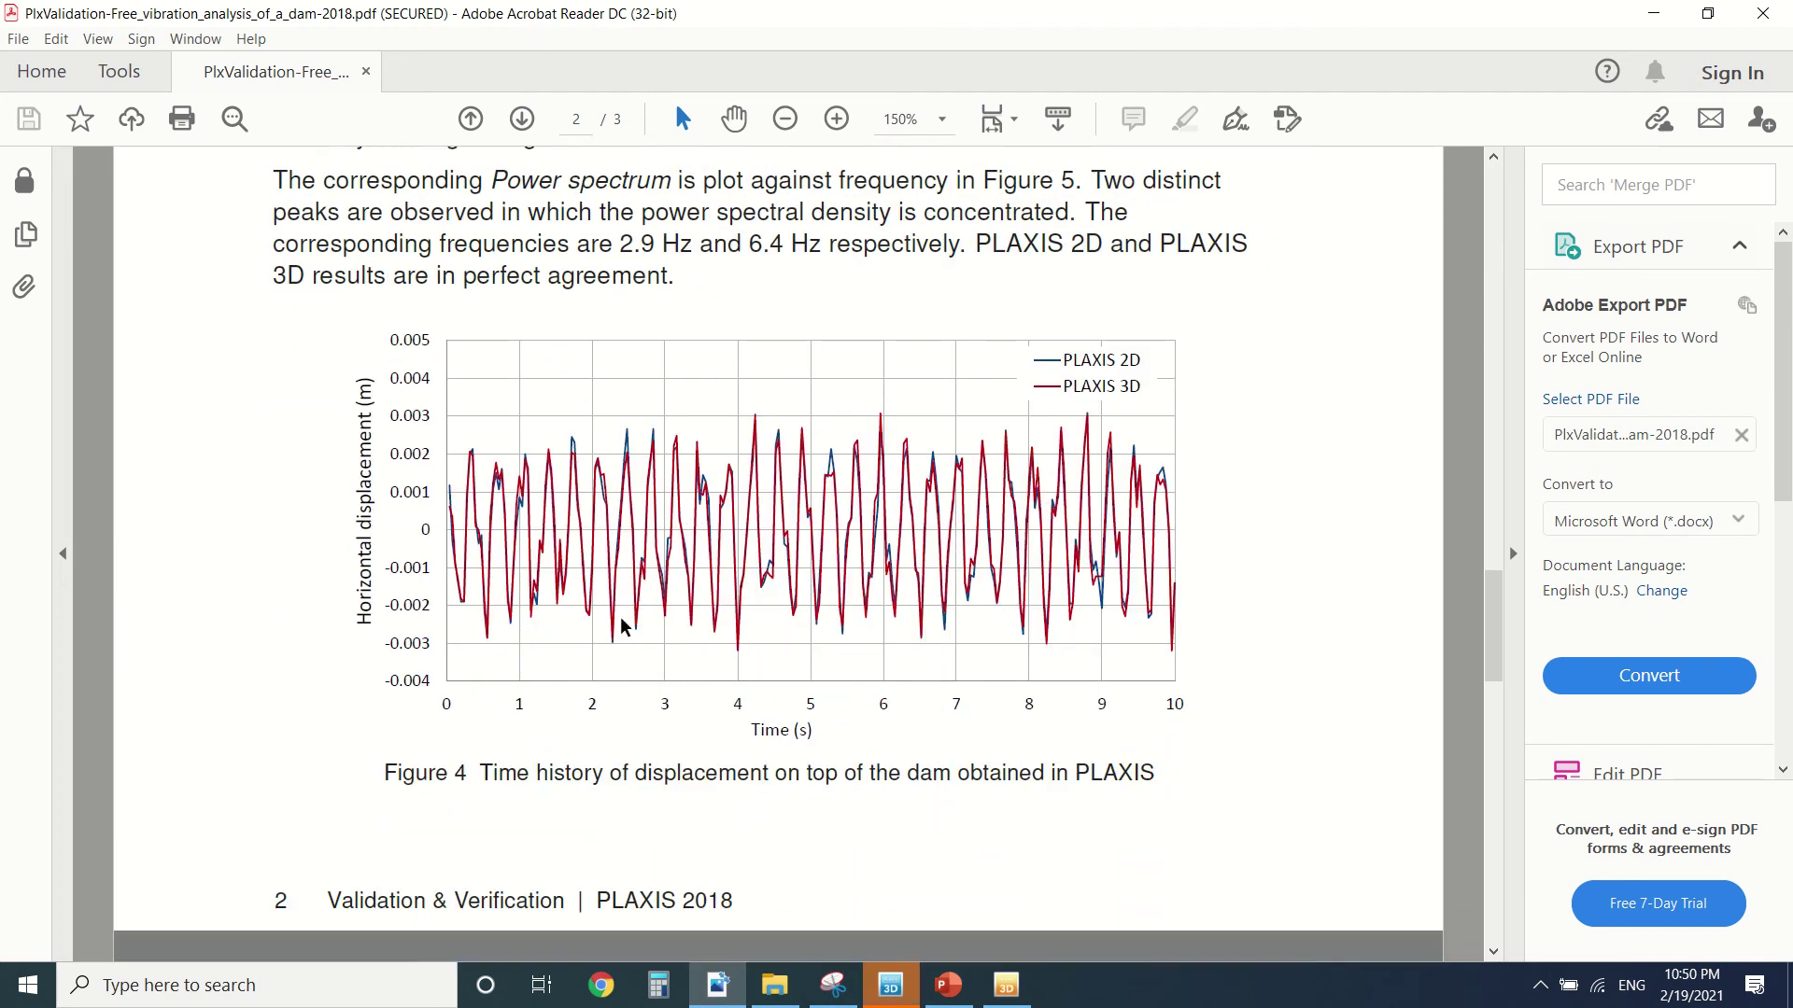
scroll(738, 644, "down", 15)
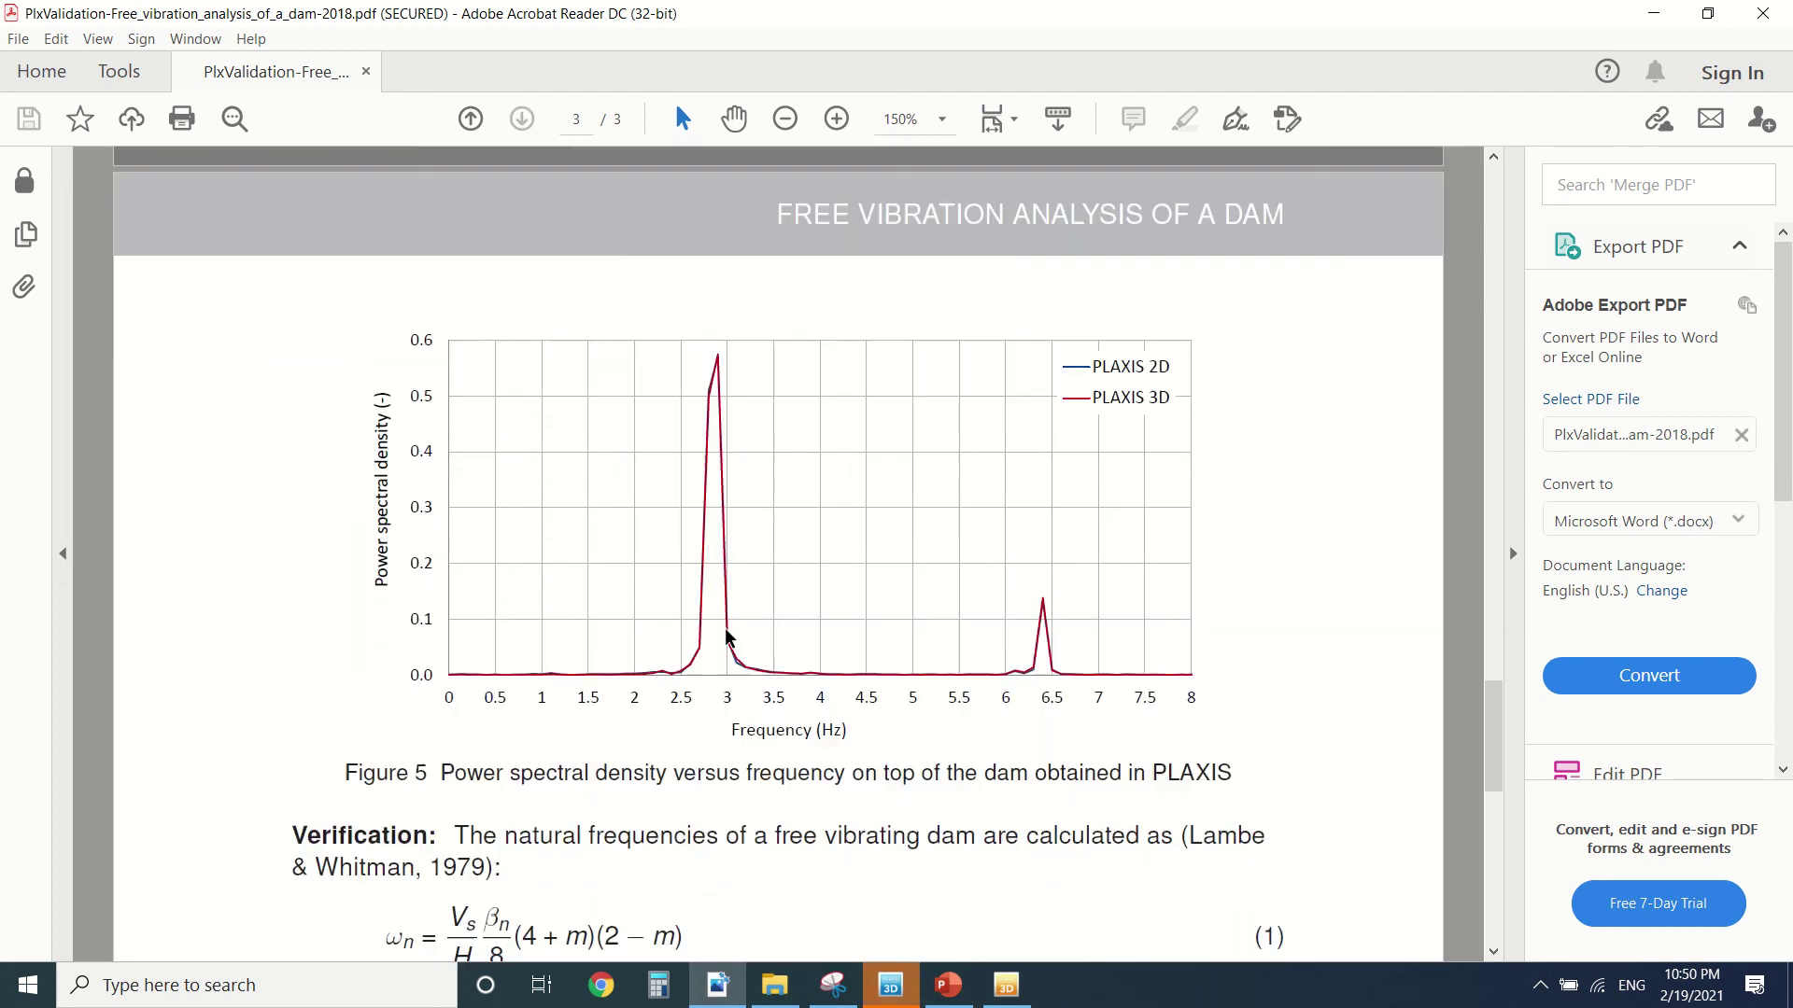
Start a new curve with Project dynamic time on the x-axis.
left_click(1005, 985)
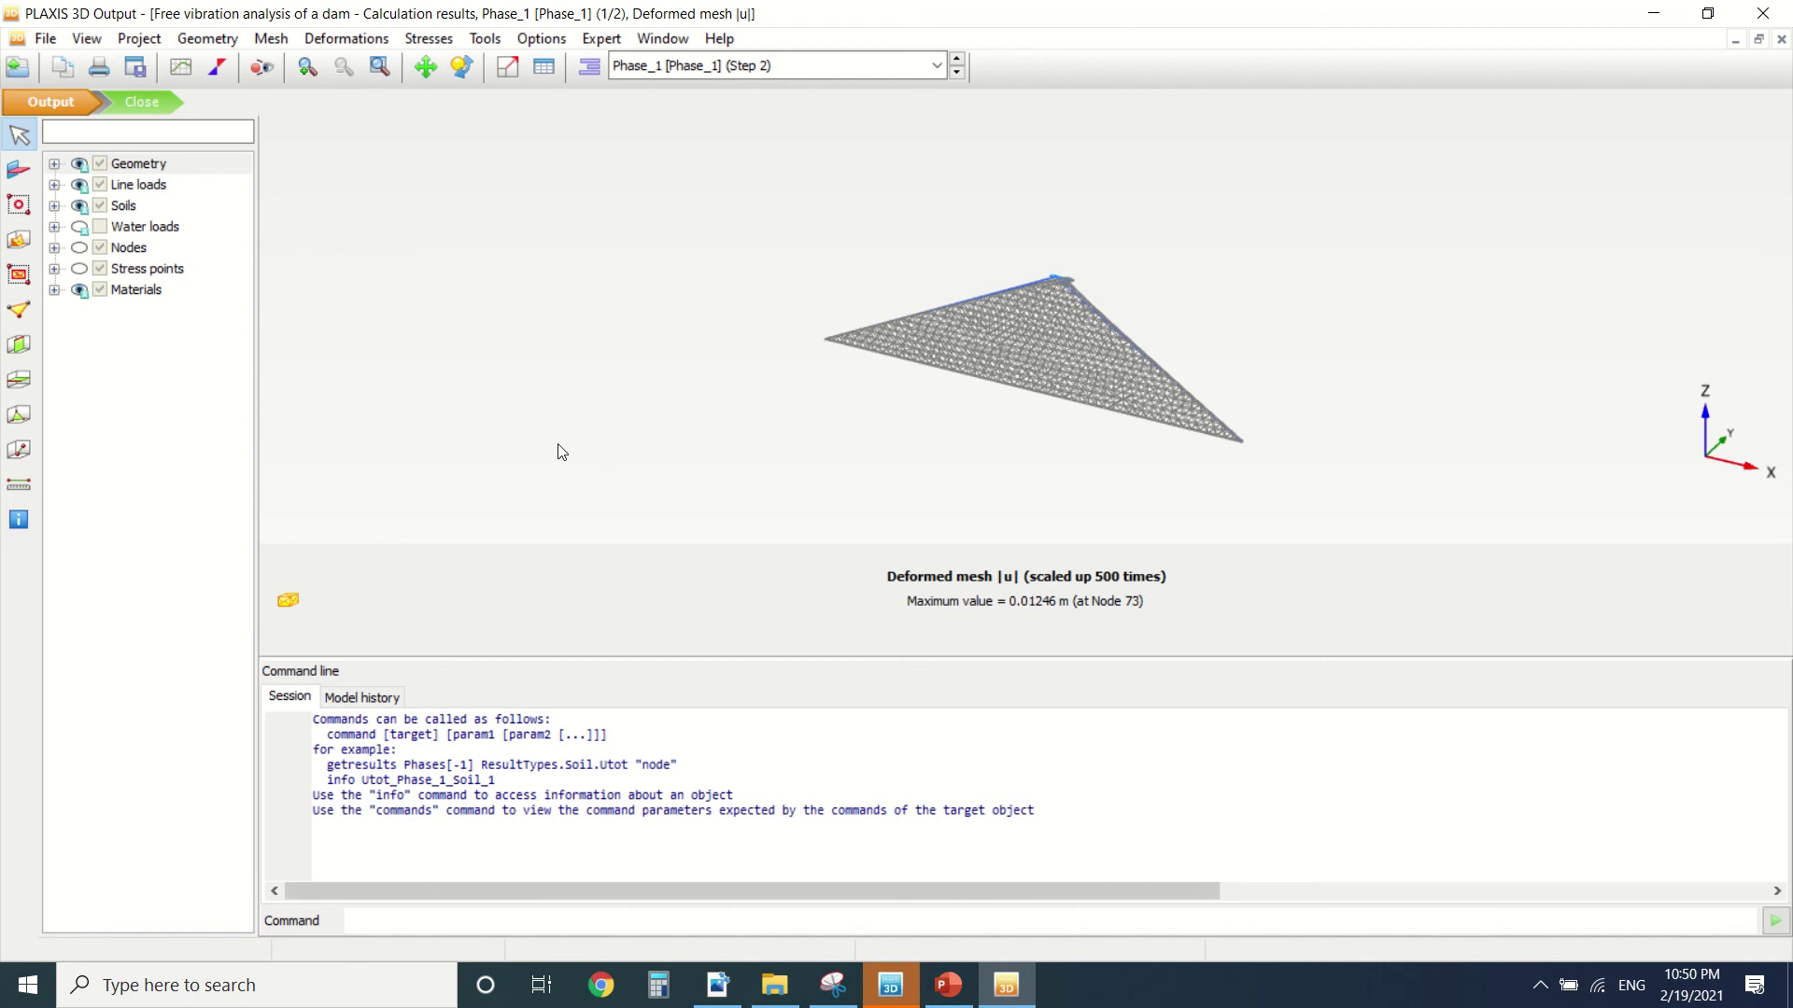
left_click(185, 68)
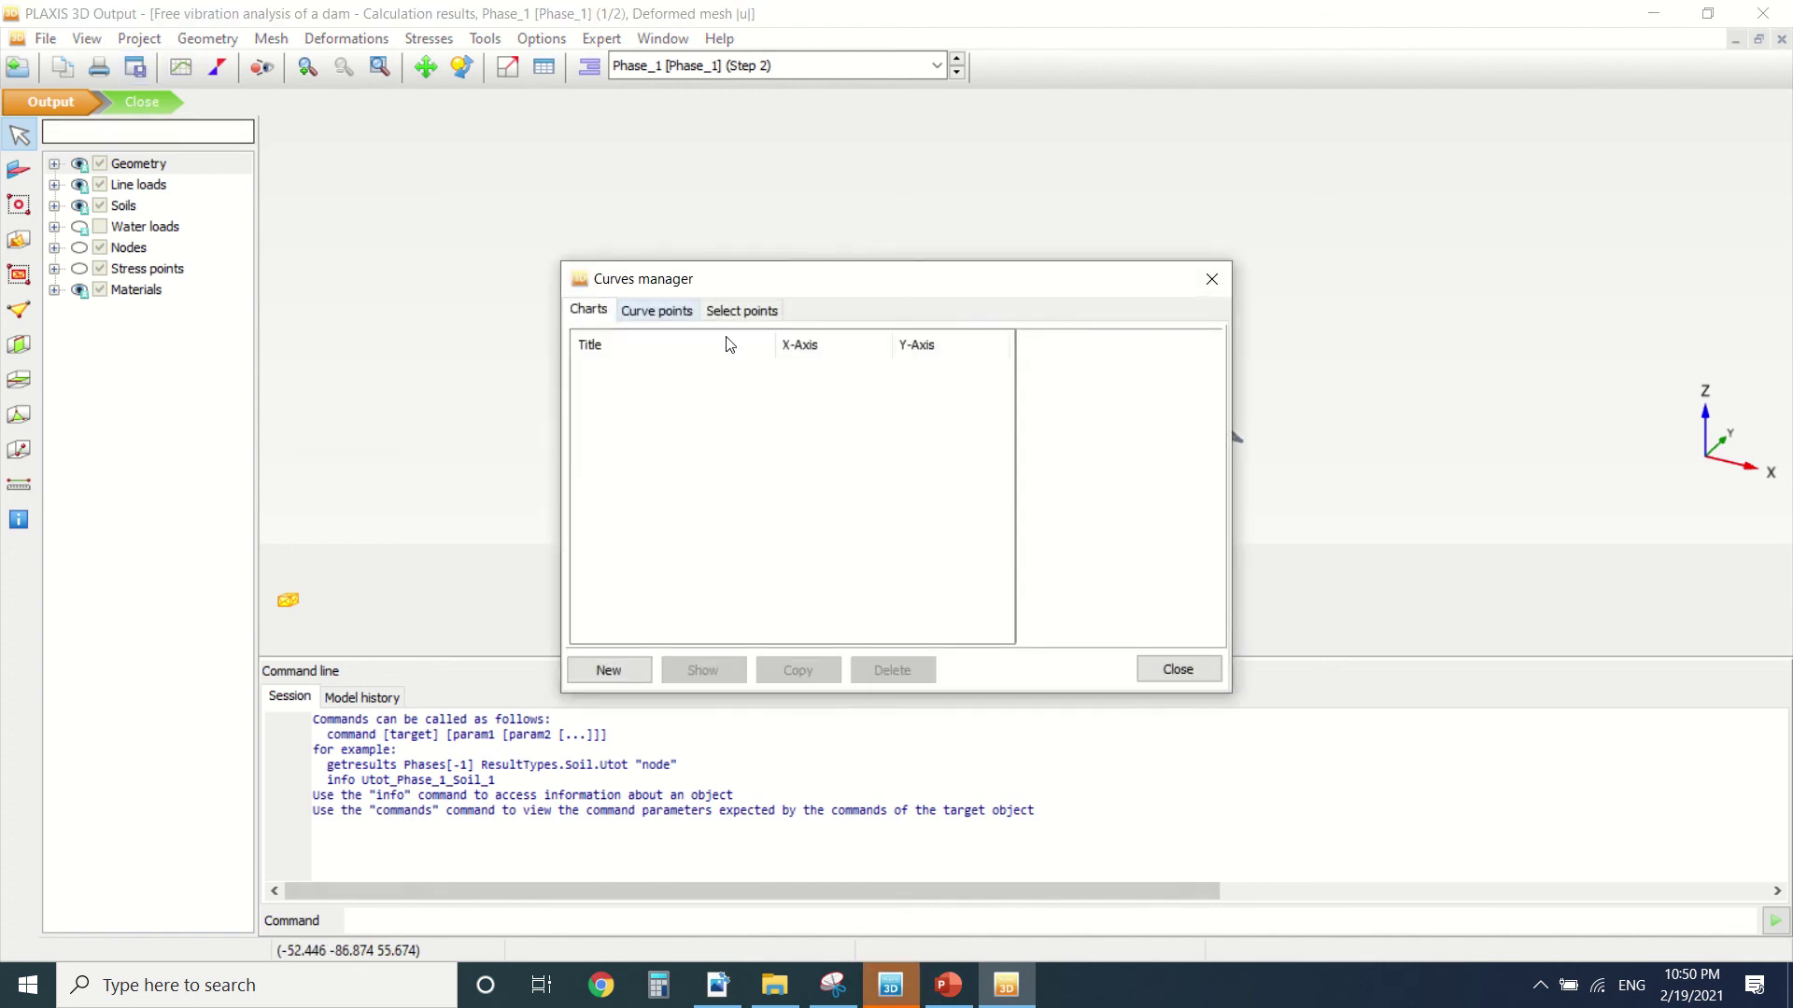
left_click(609, 670)
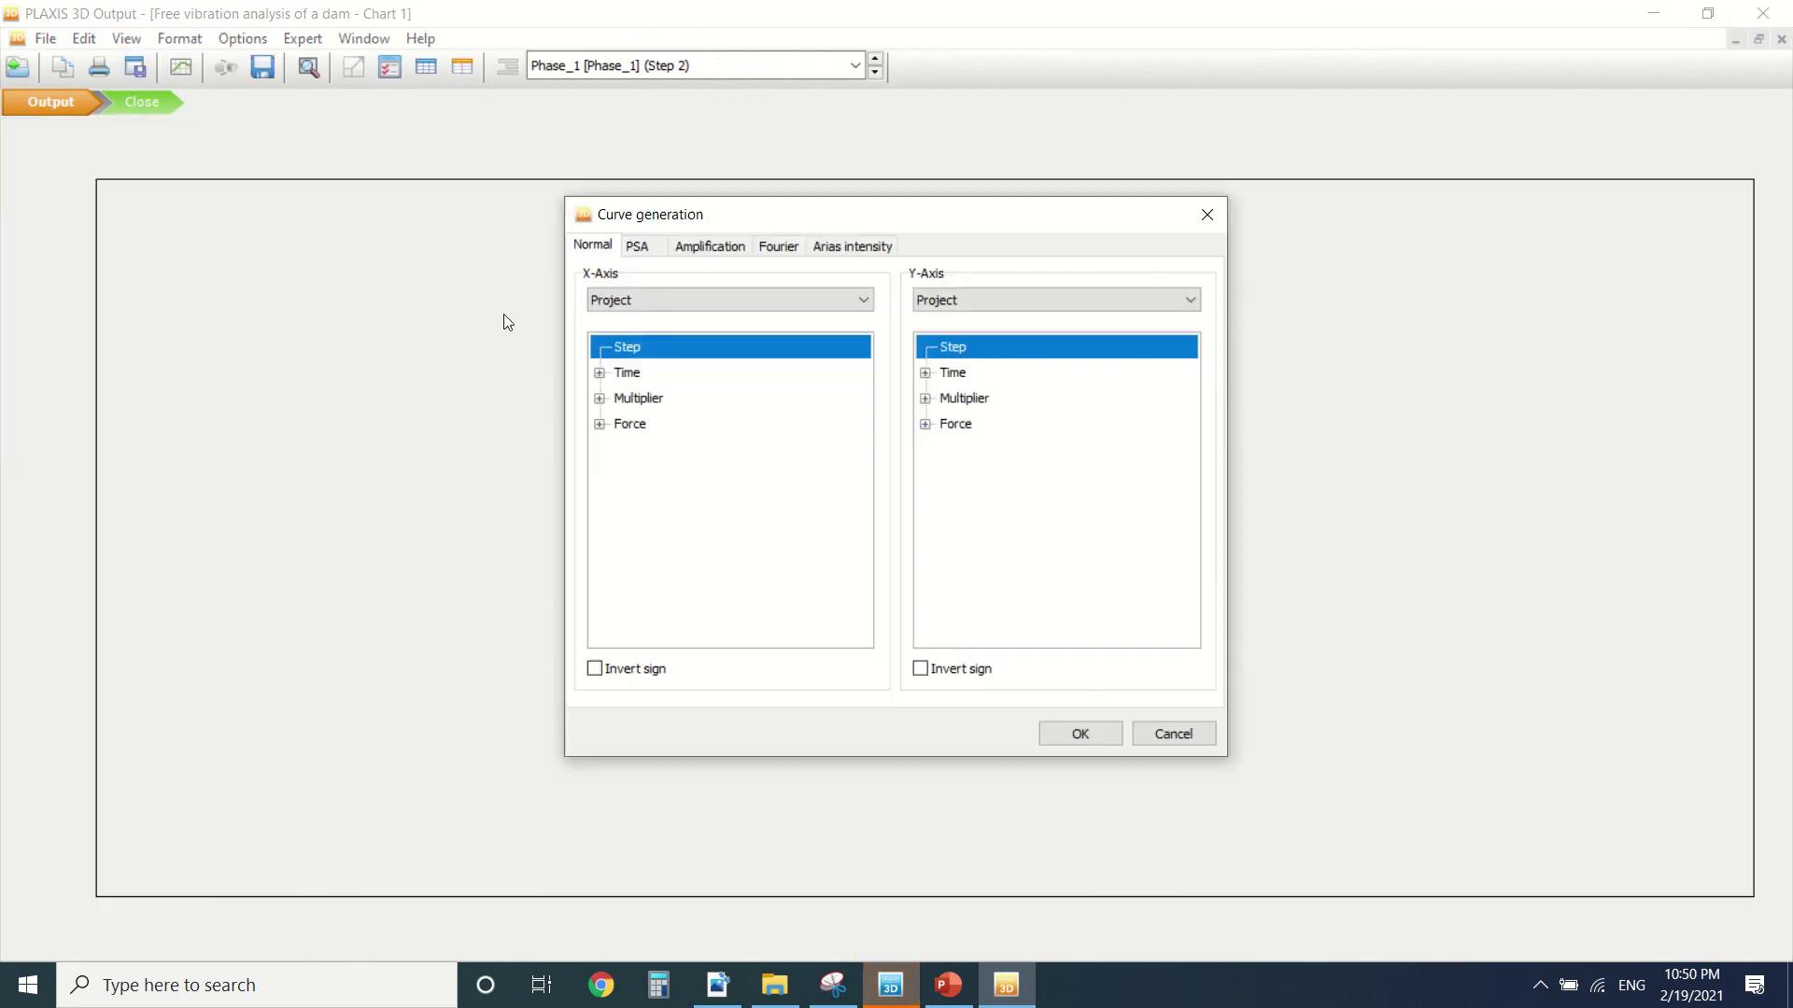
left_click(714, 301)
left_click(708, 336)
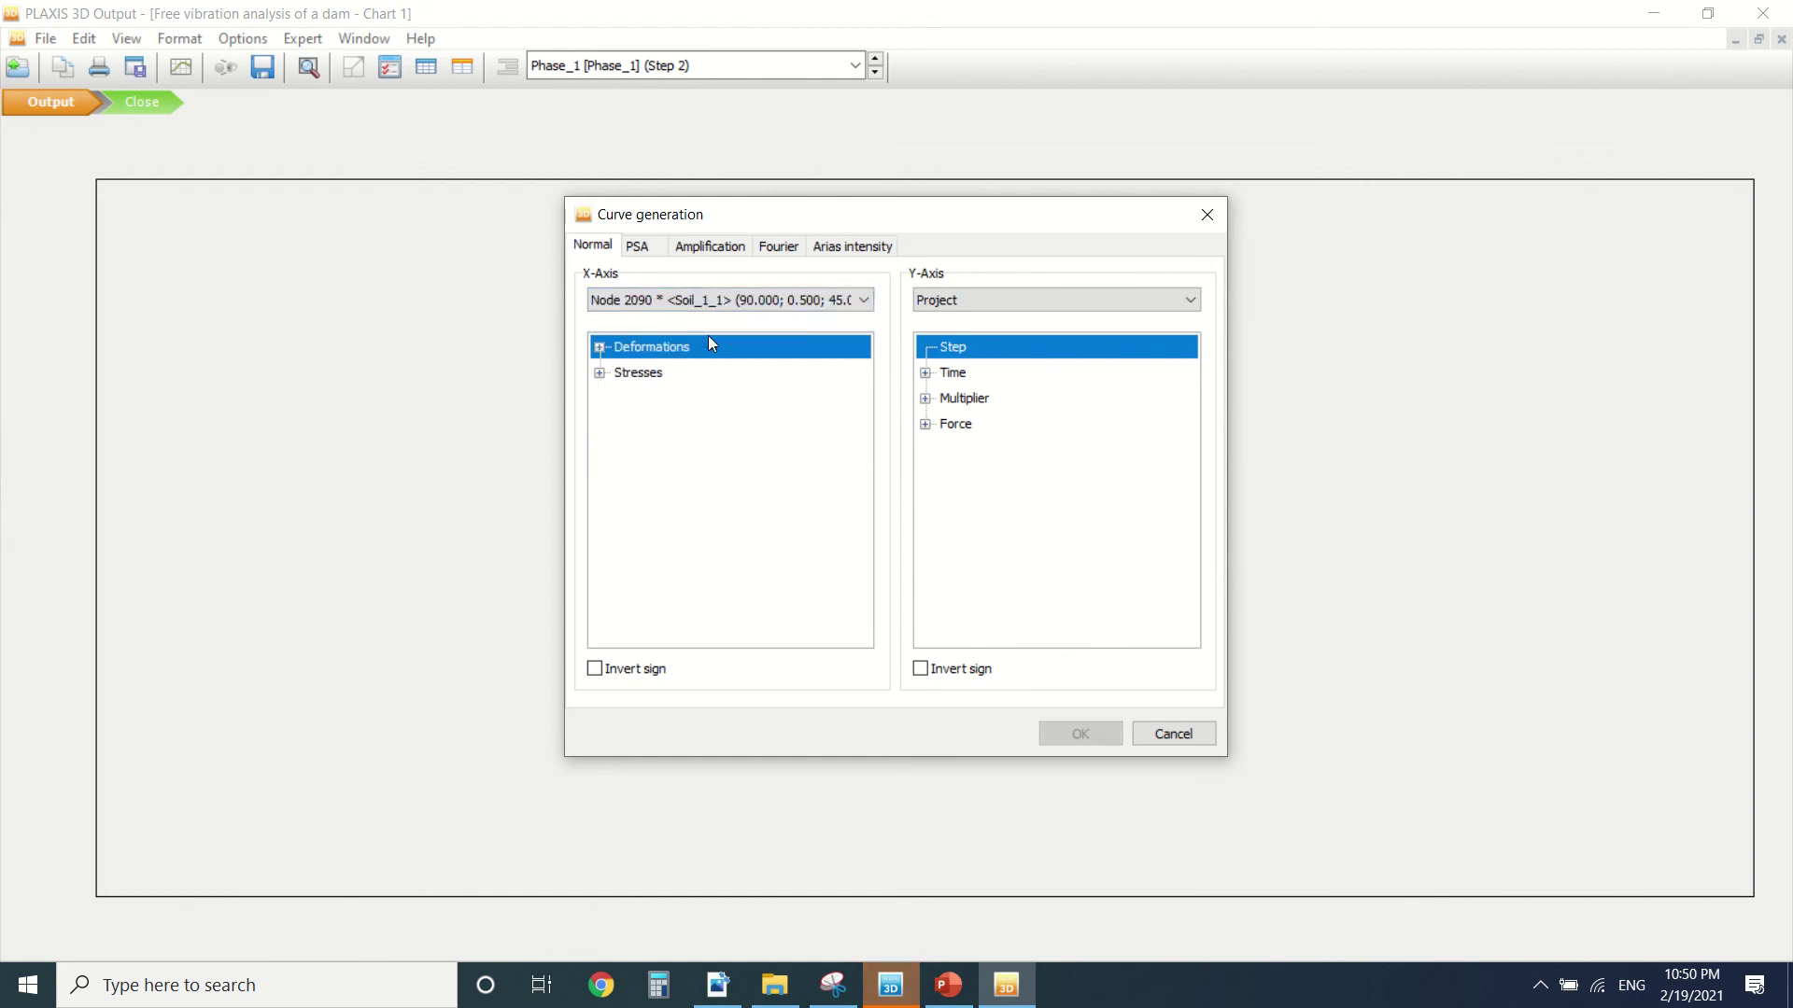
left_click(599, 347)
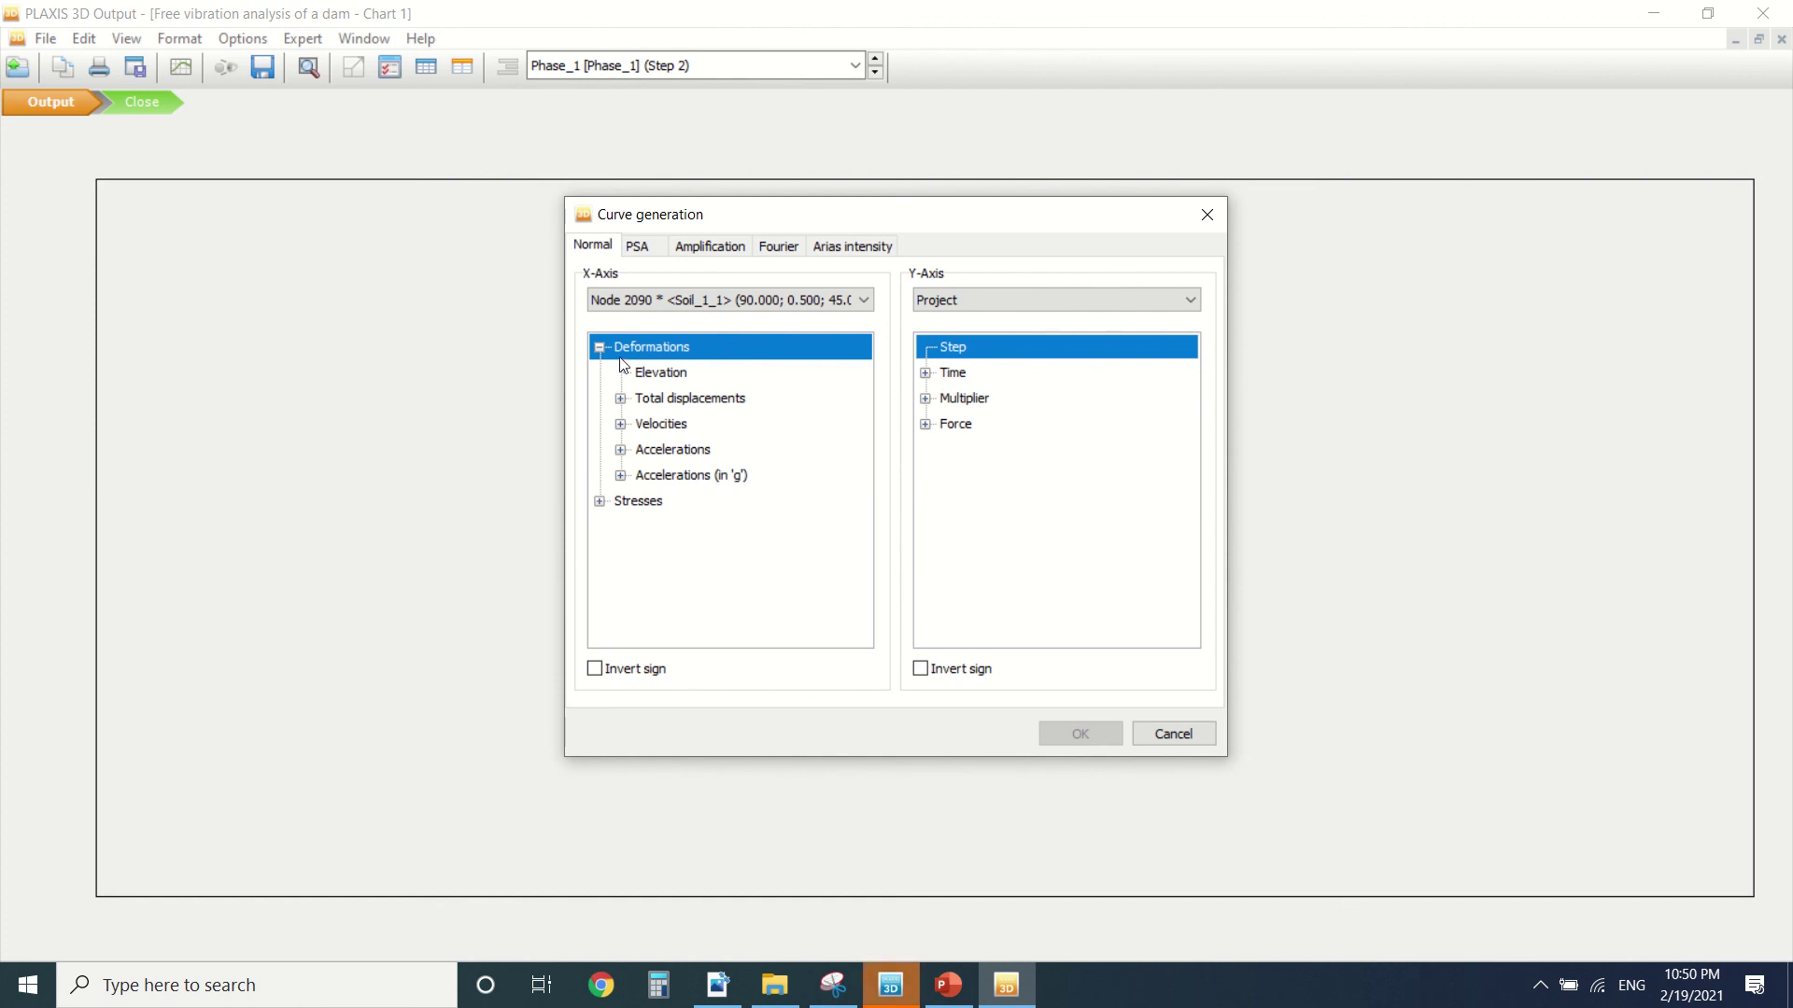
double_click(651, 346)
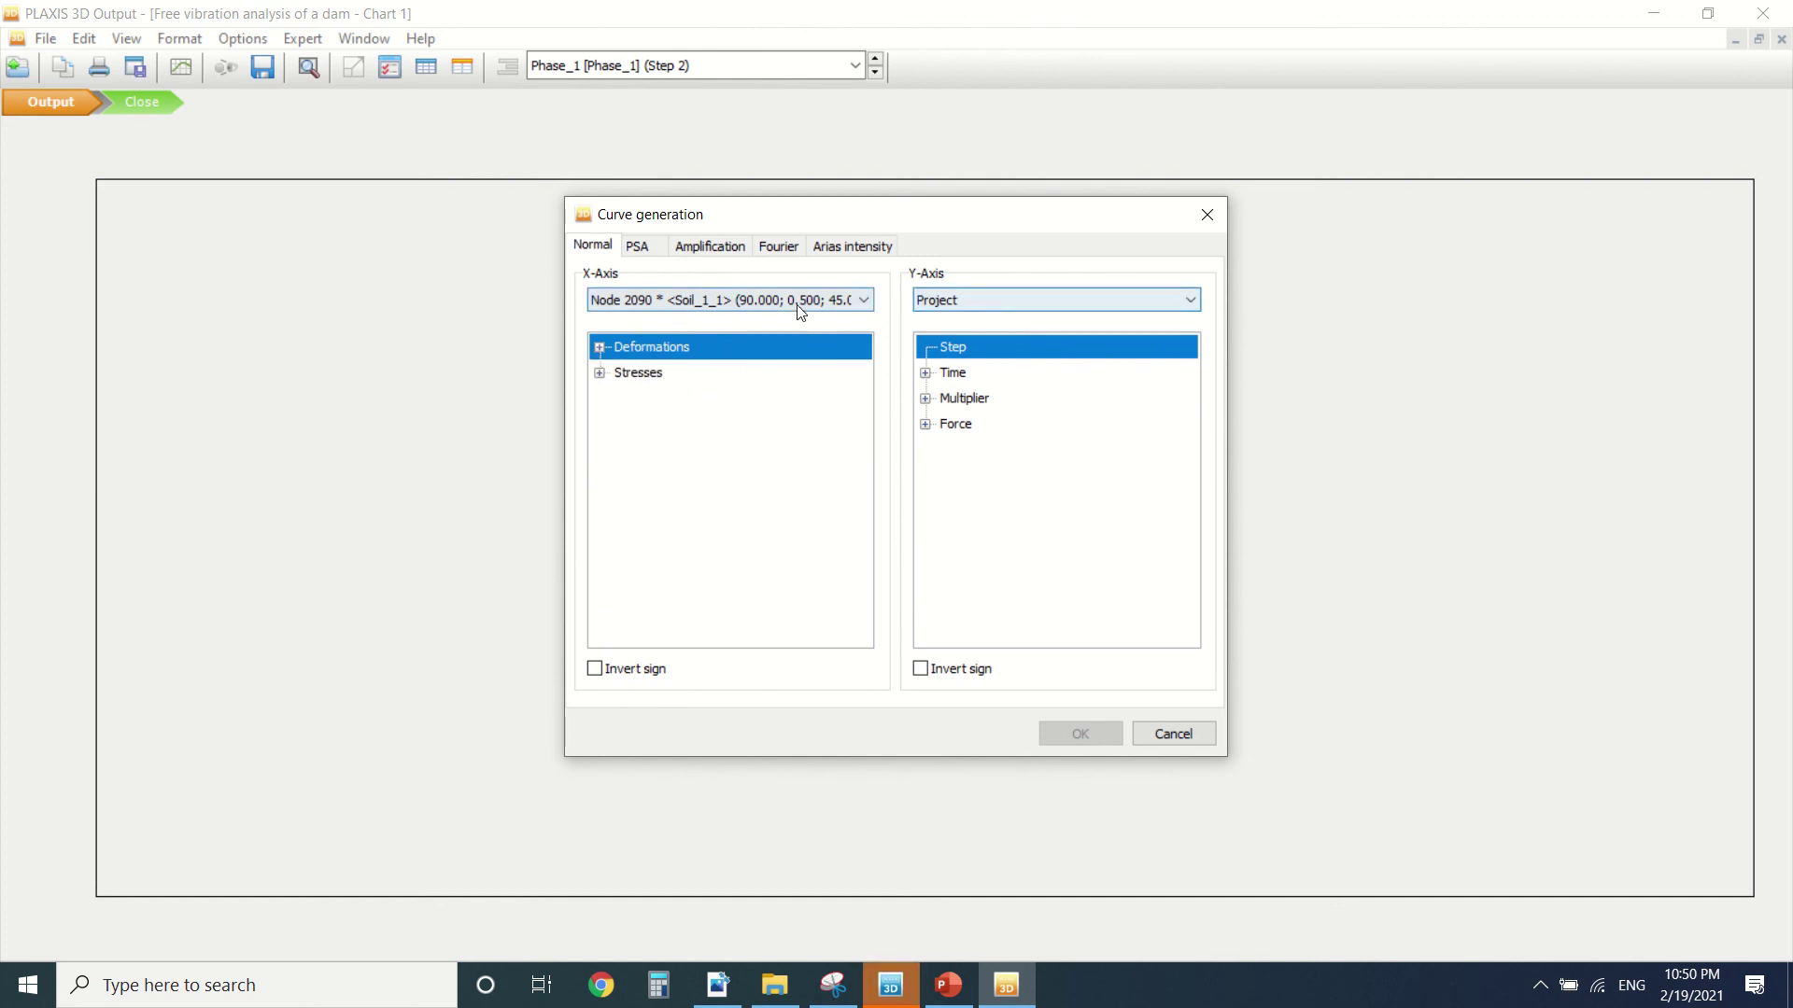
left_click(766, 301)
left_click(766, 322)
left_click(600, 373)
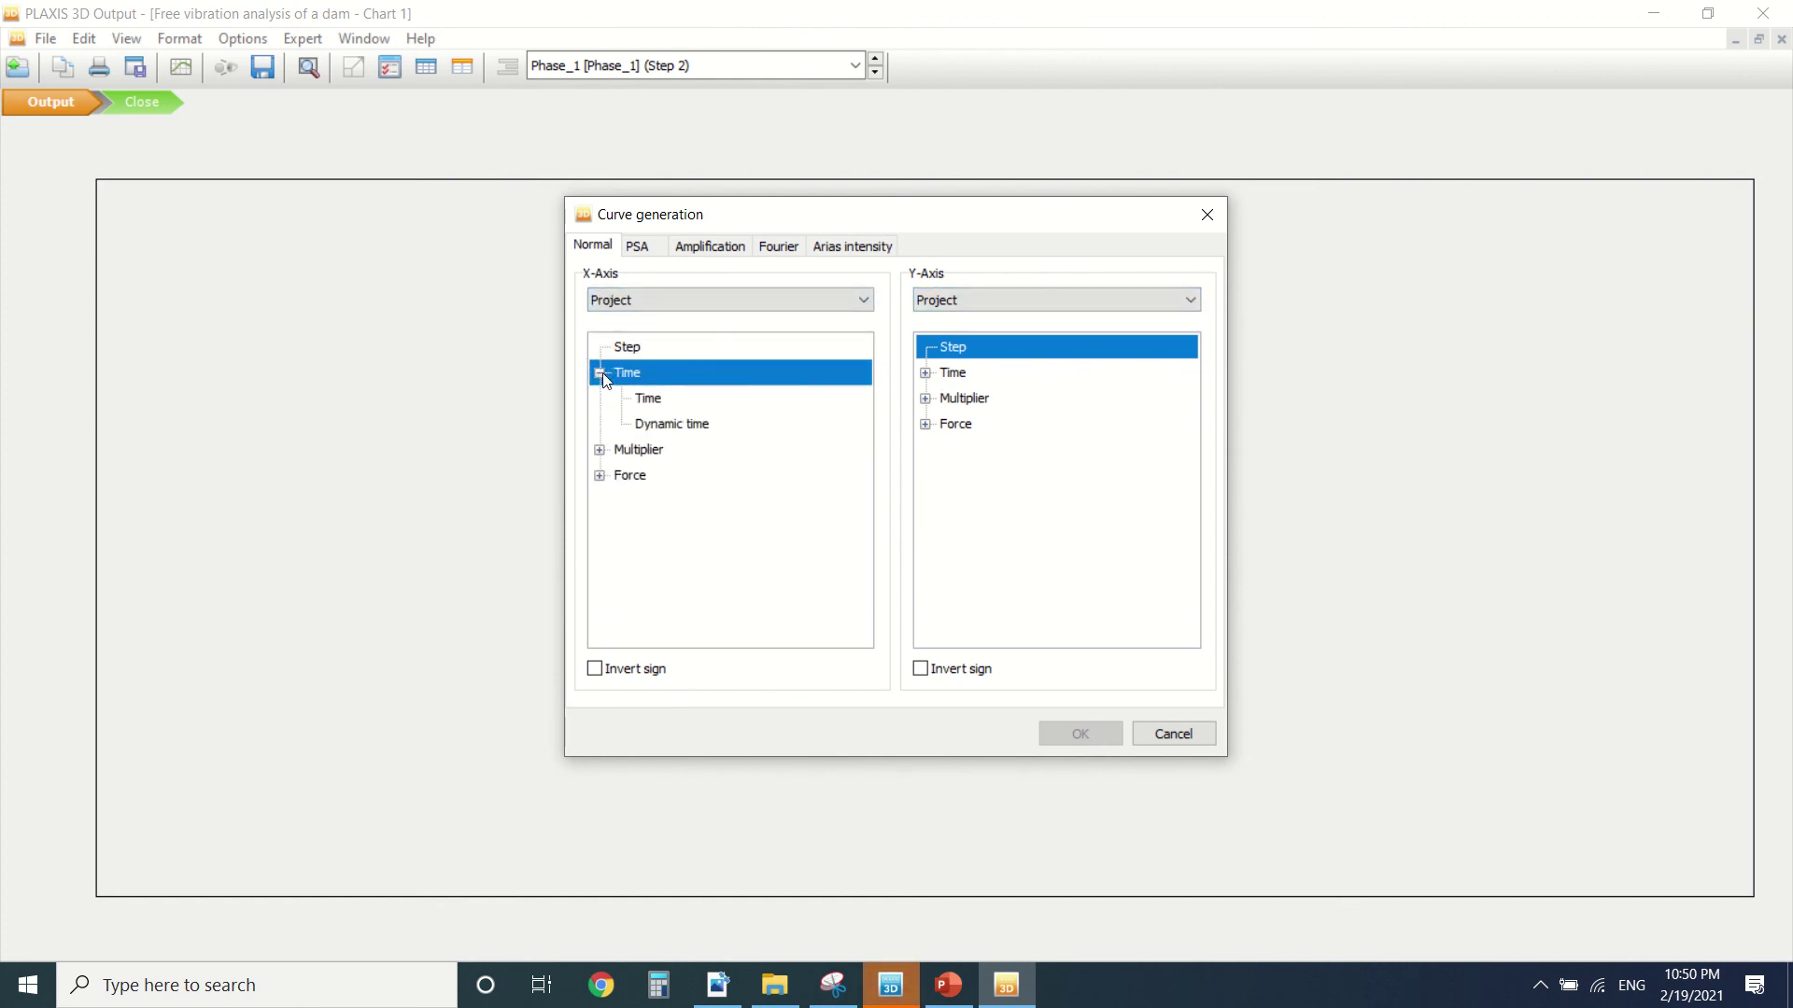
left_click(651, 397)
left_click(665, 423)
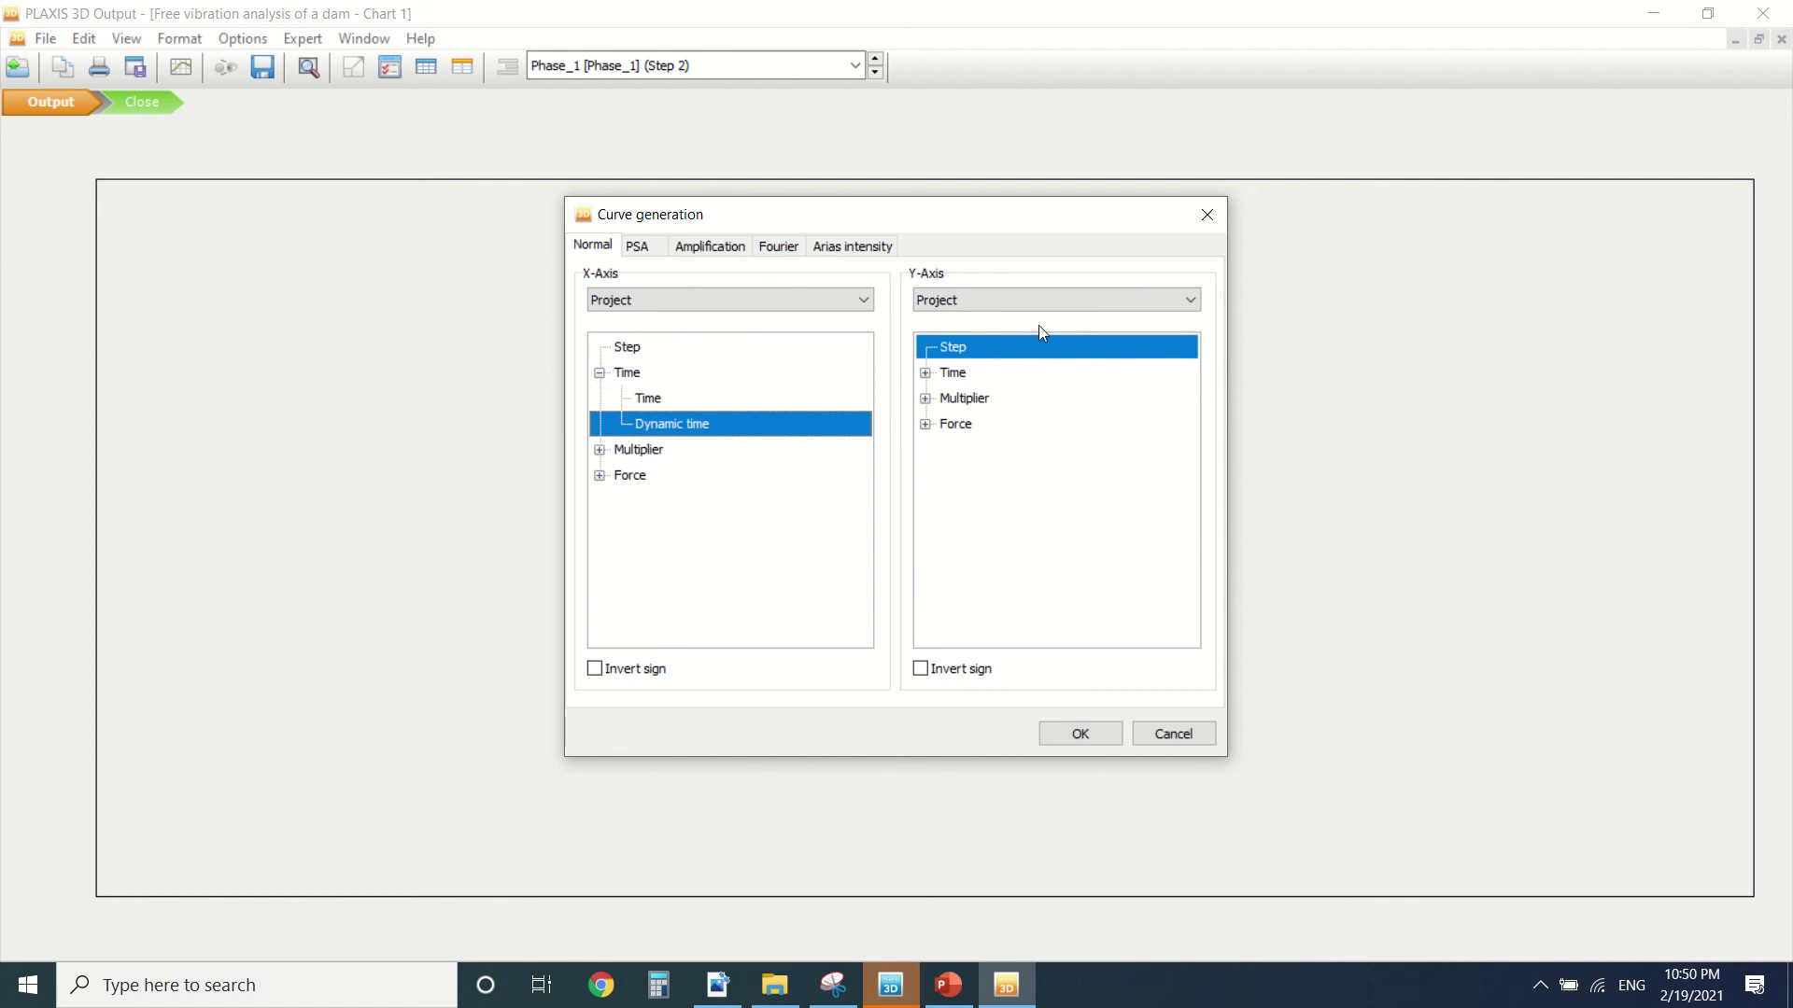
Set the y-axis to Node 2090's total displacement |u|.
left_click(1020, 300)
left_click(1012, 336)
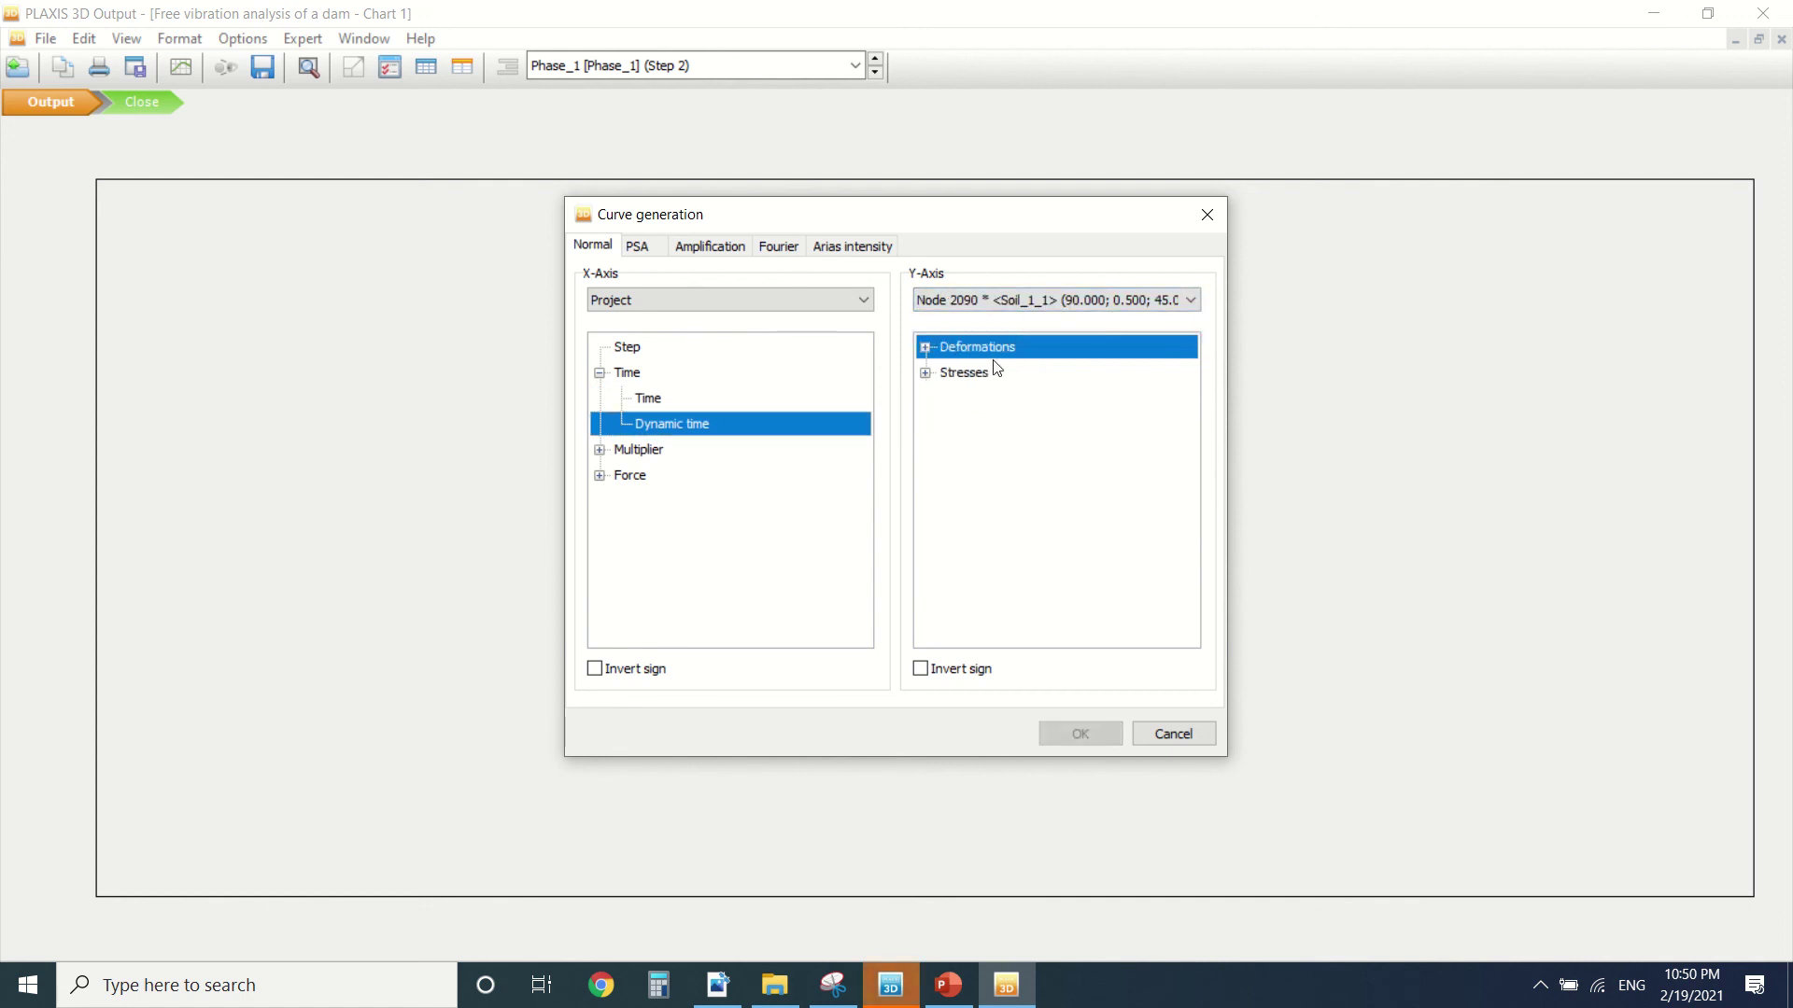
left_click(925, 346)
left_click(946, 399)
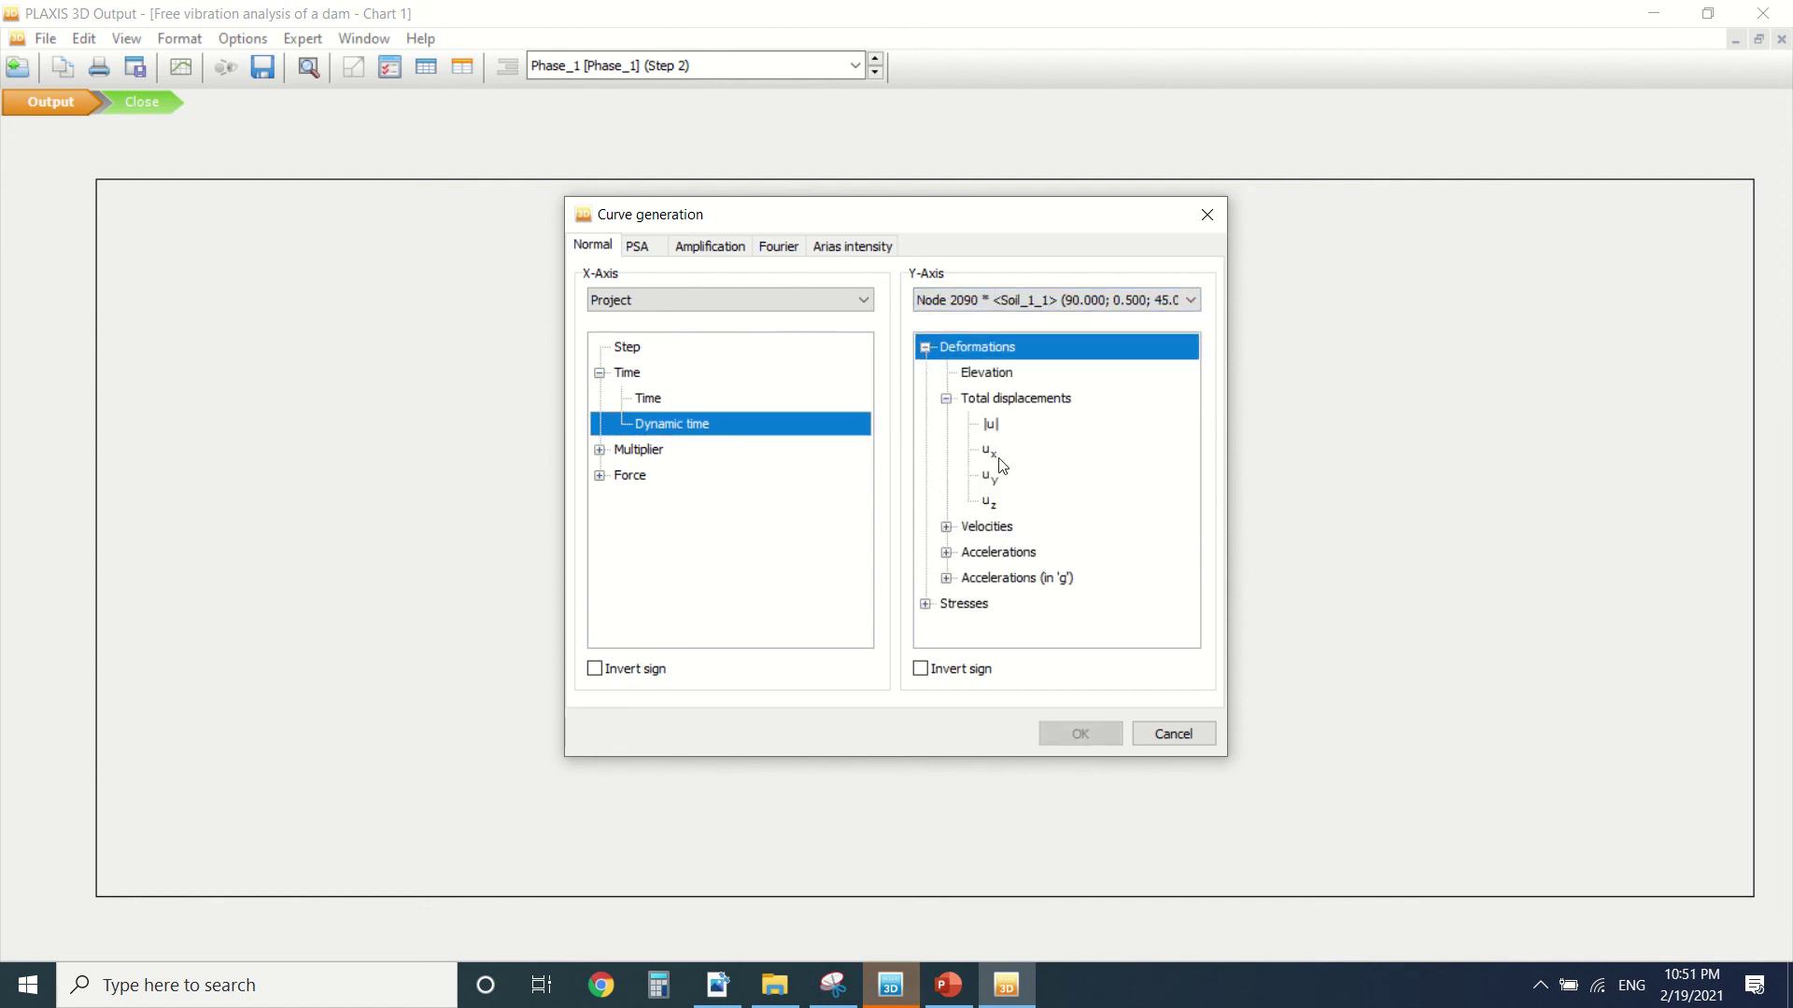
left_click(992, 427)
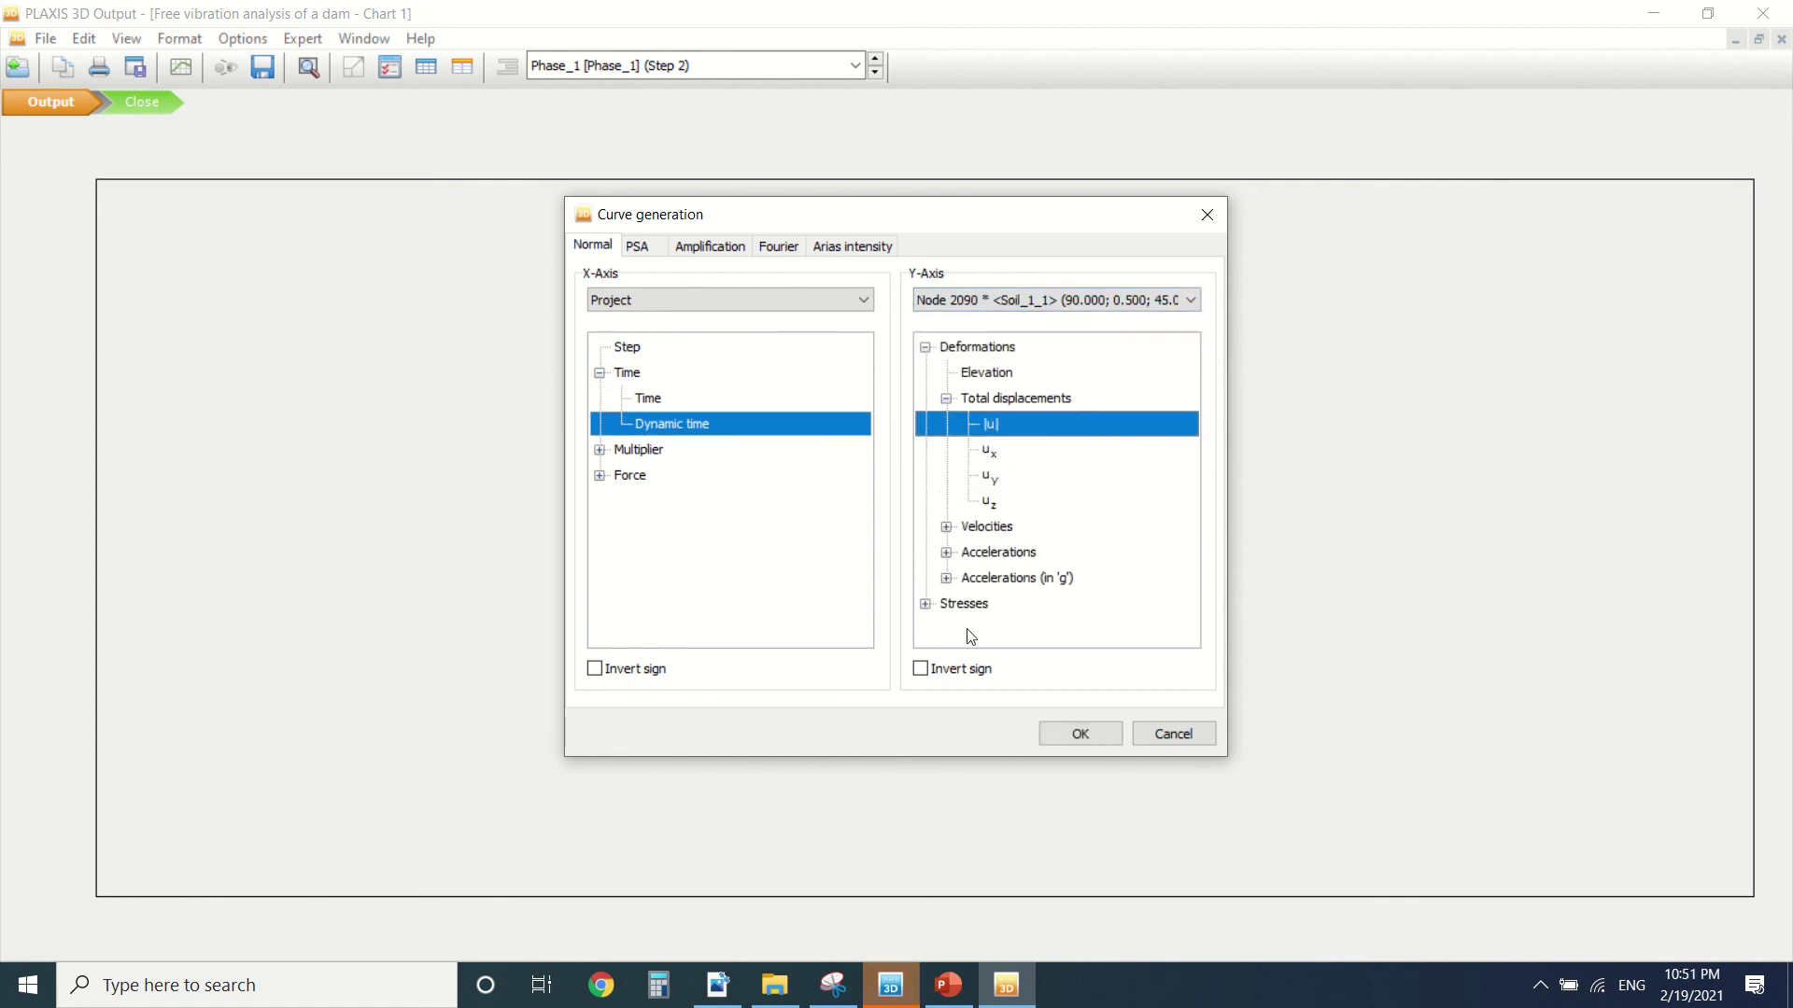
Generate Chart 1 of |u| versus dynamic time and compare it with the report's Figure 4.
left_click(1060, 734)
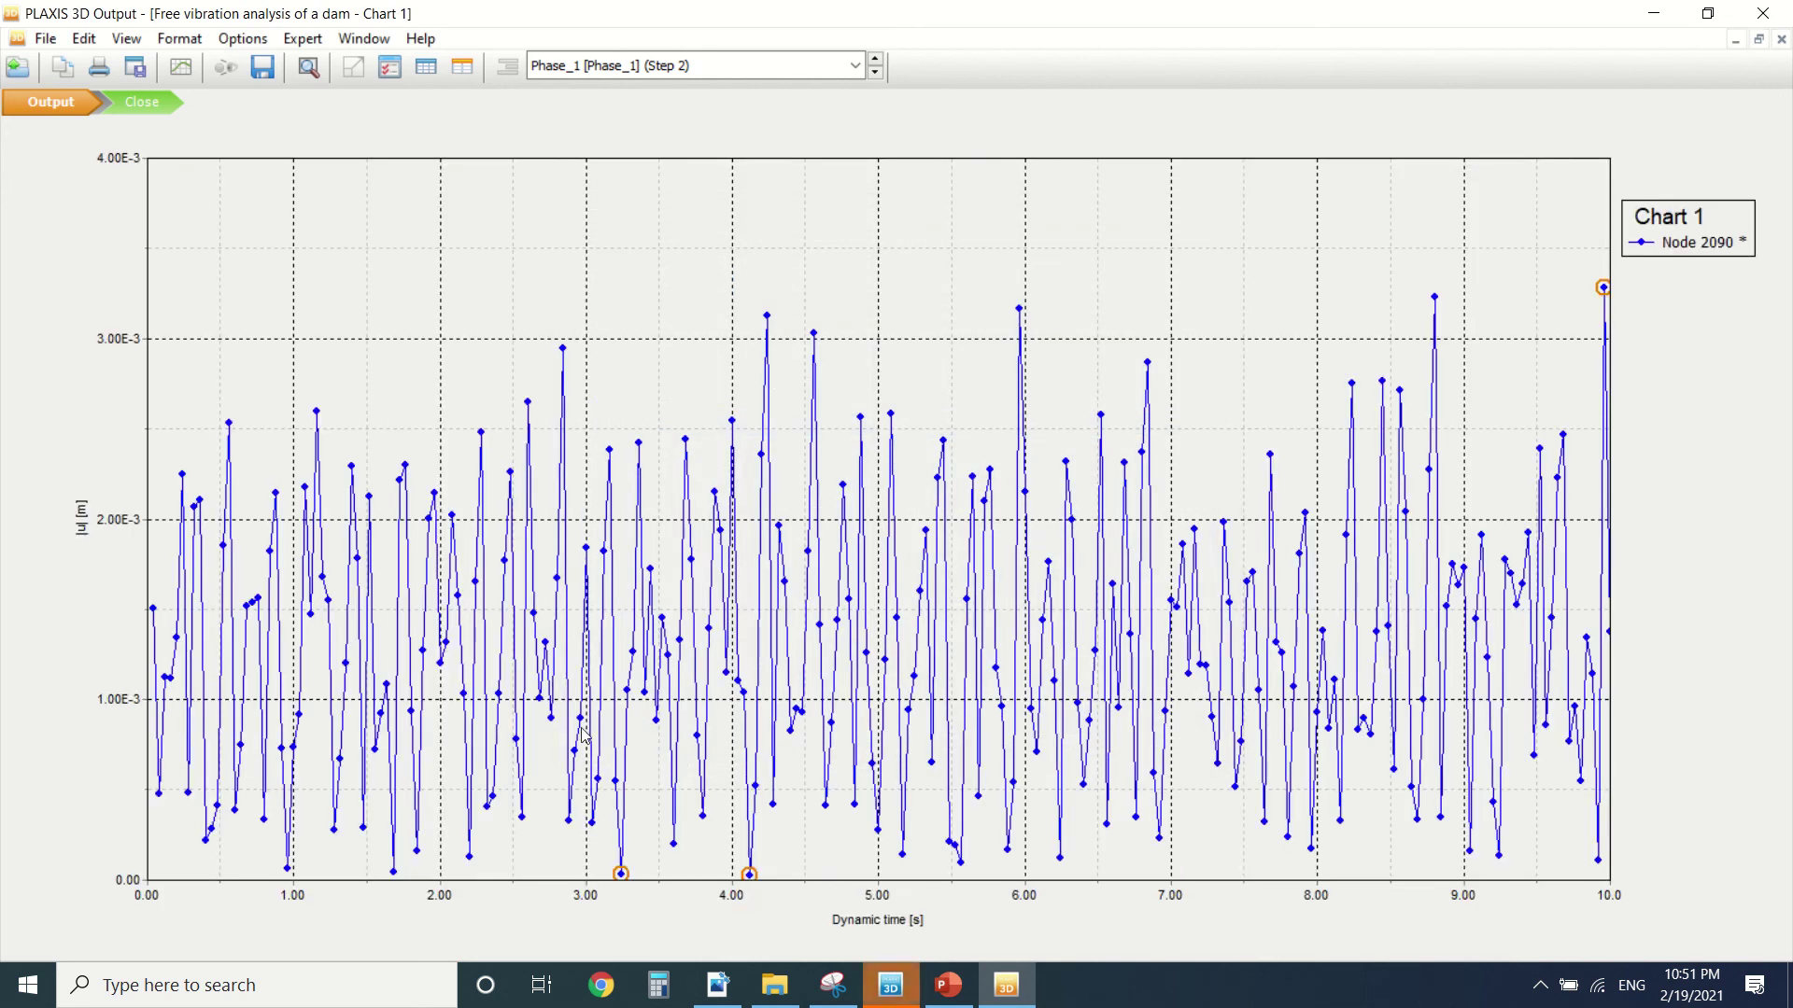
left_click(717, 985)
scroll(758, 497, "up", 10)
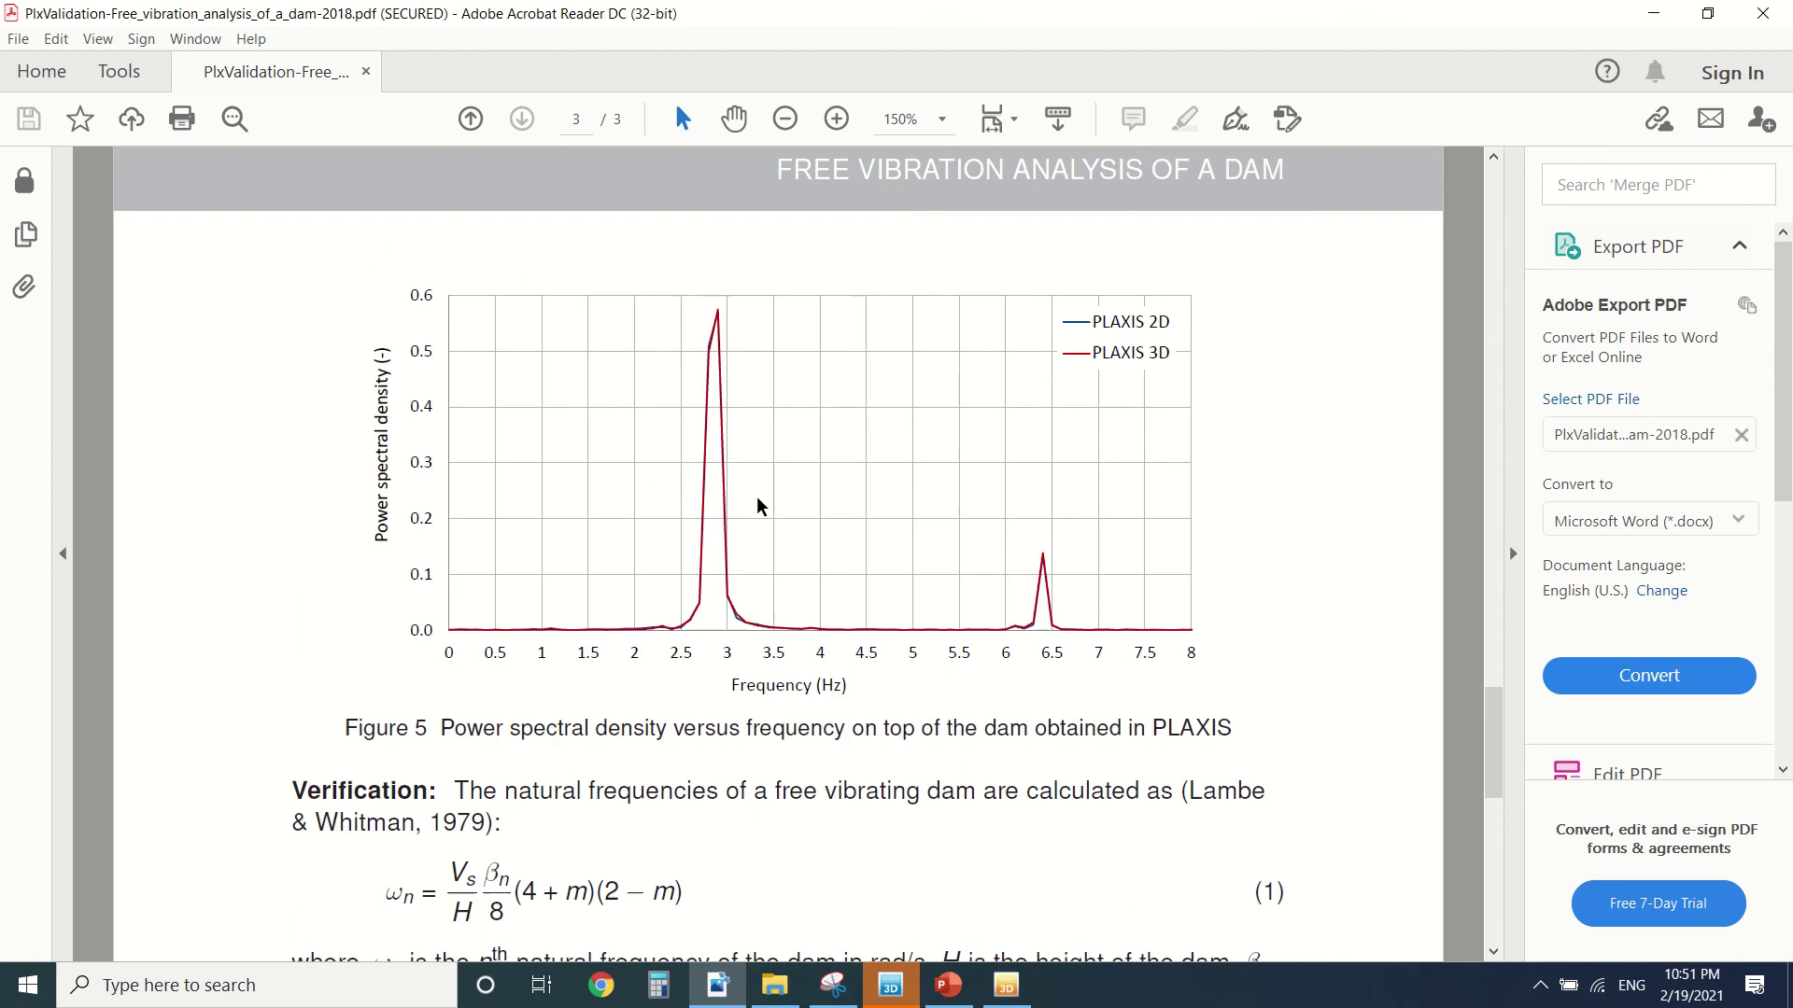
scroll(758, 497, "up", 5)
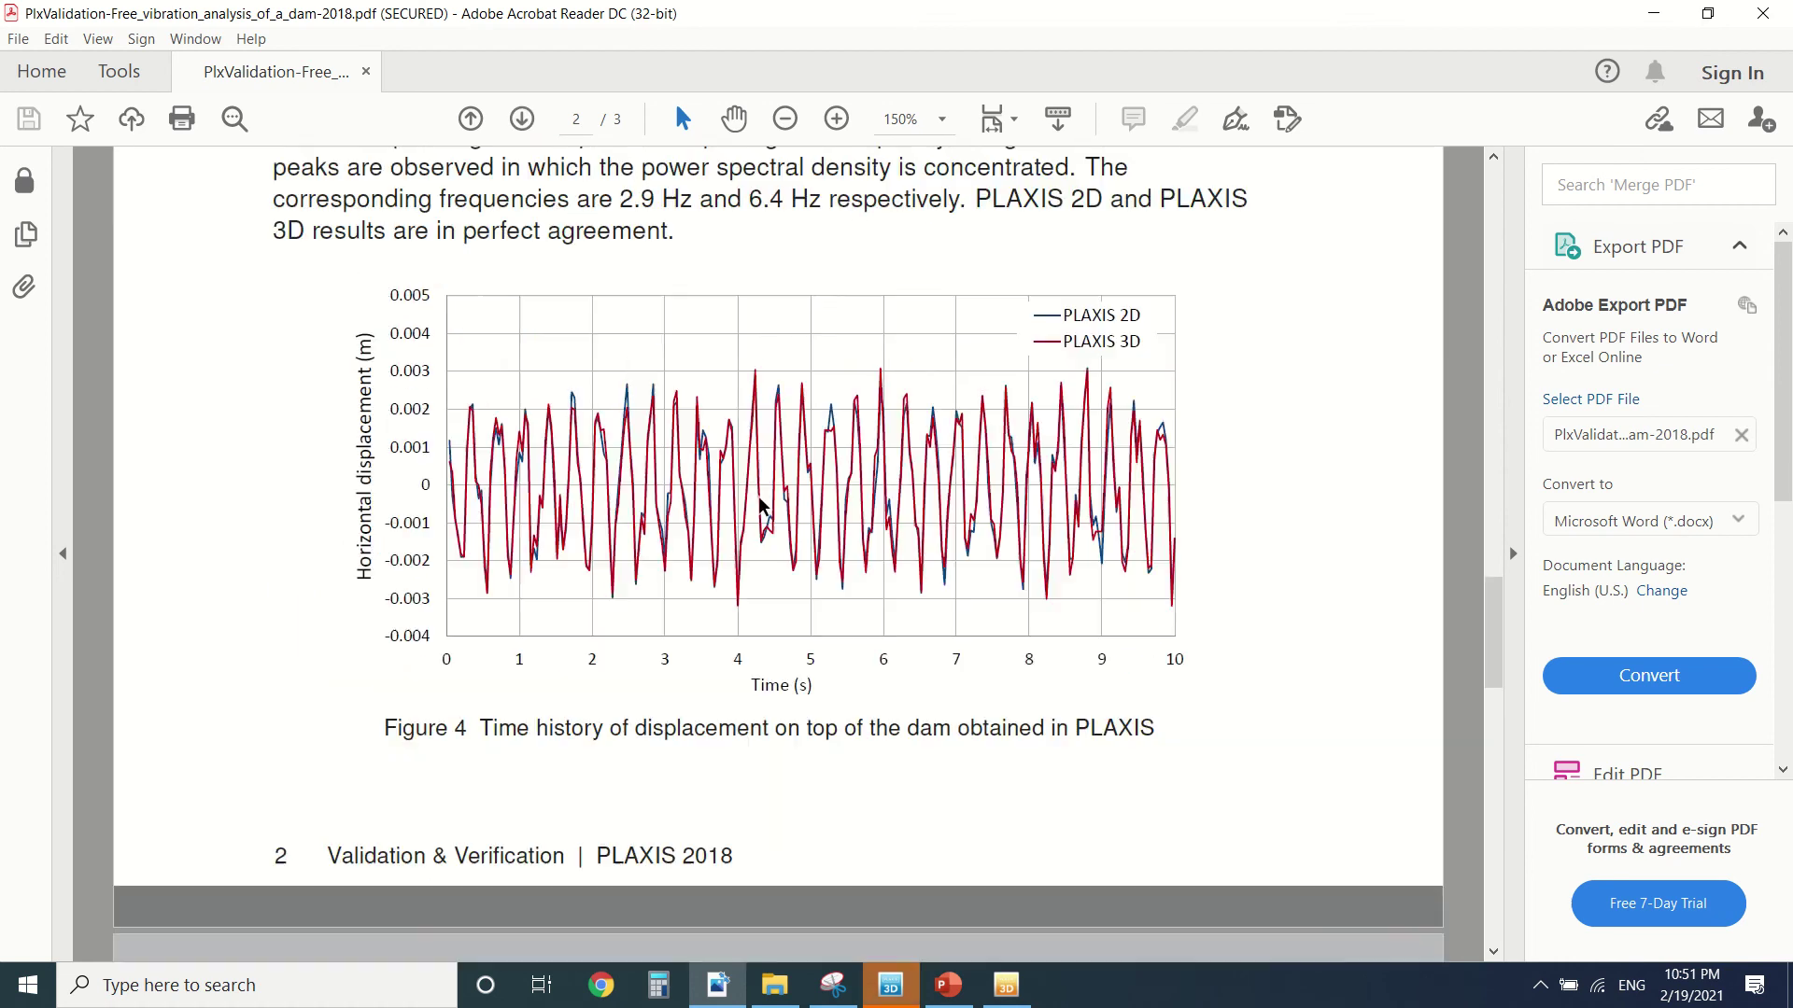
left_click(1005, 985)
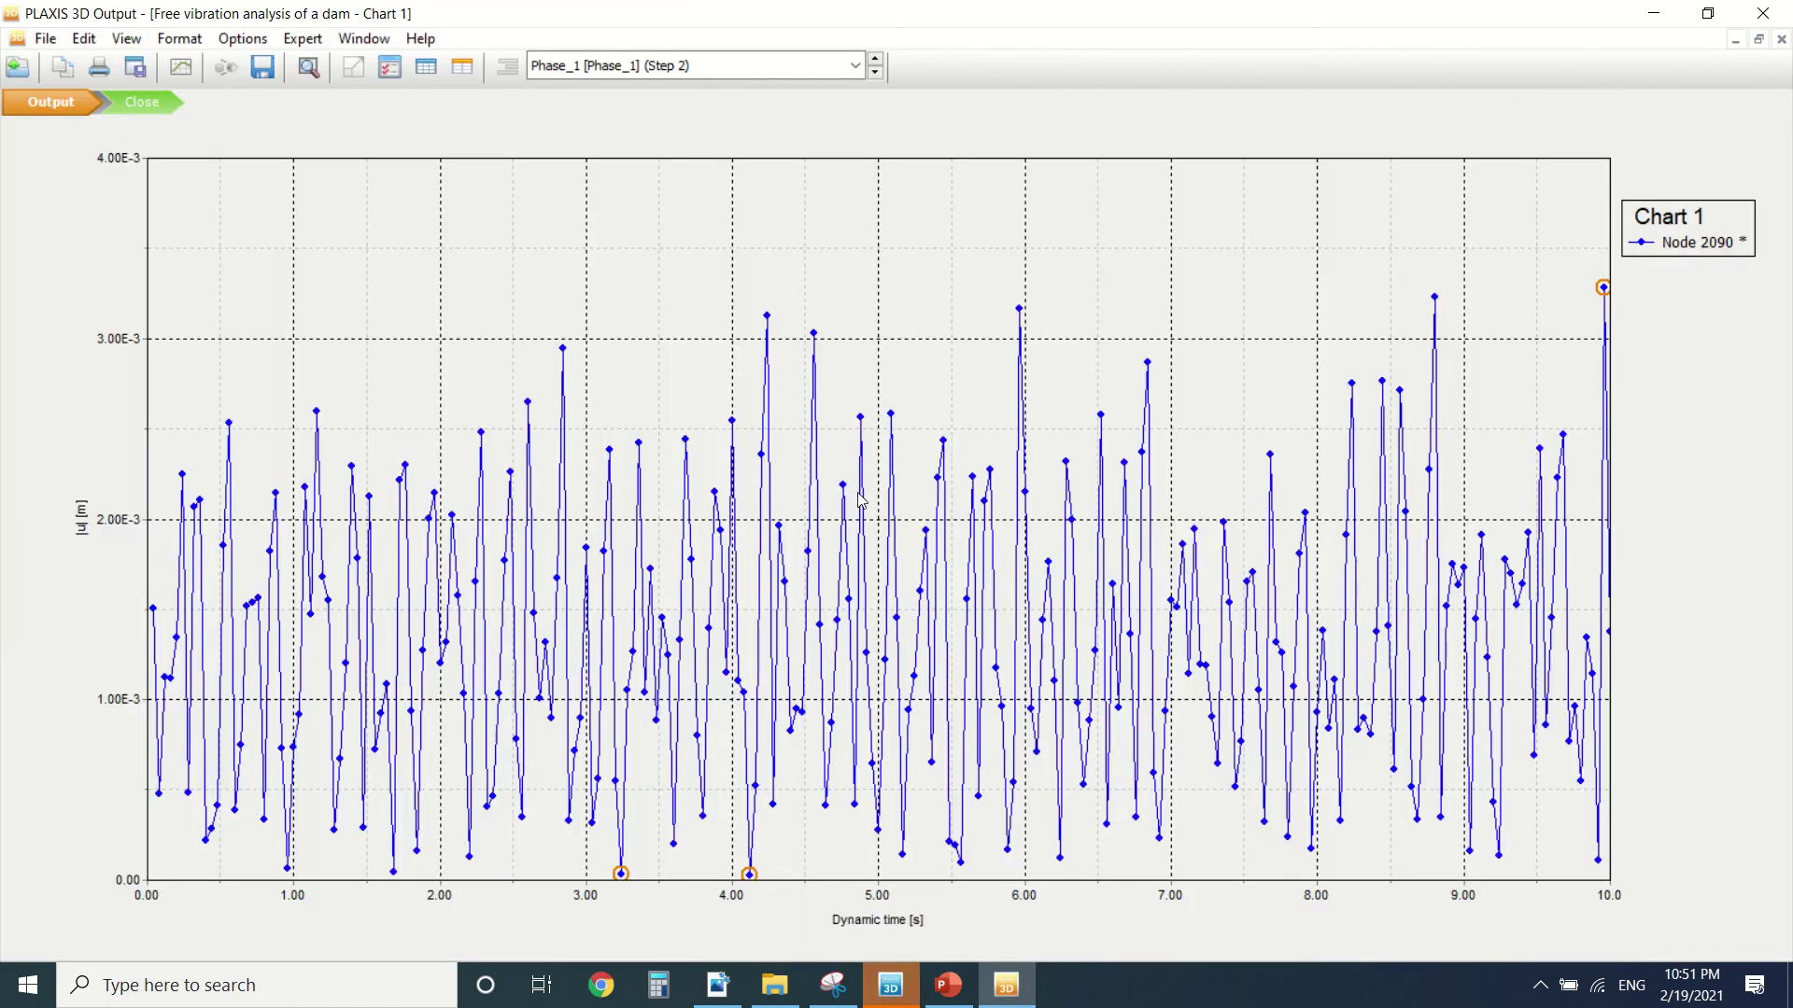